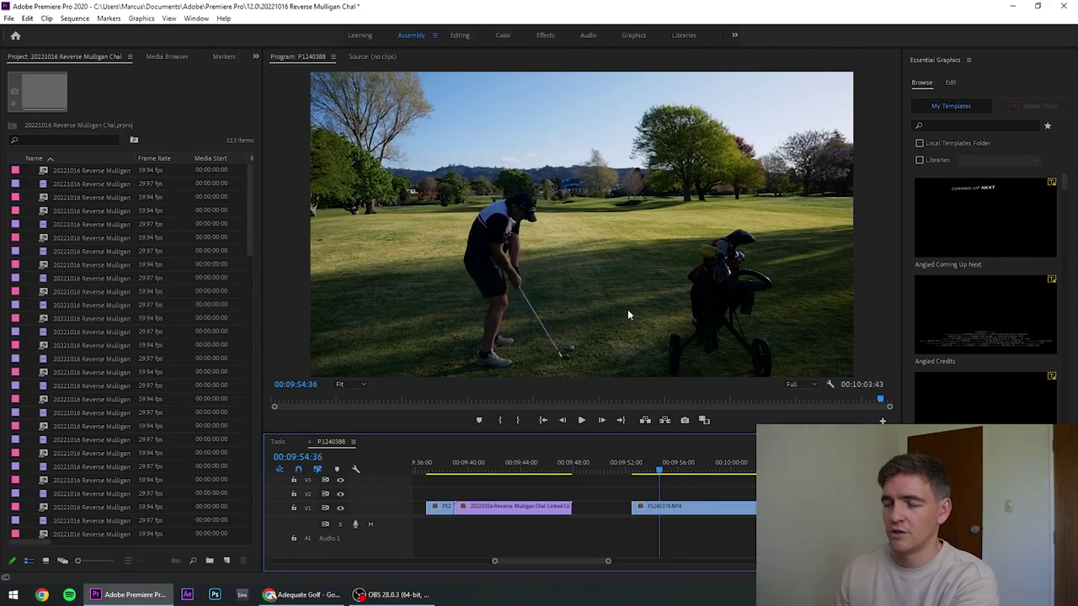
# Cut the P1240374.MP4 clip at the frame where the golfer strikes the ball
pyautogui.press('Right')
pyautogui.press('Right')
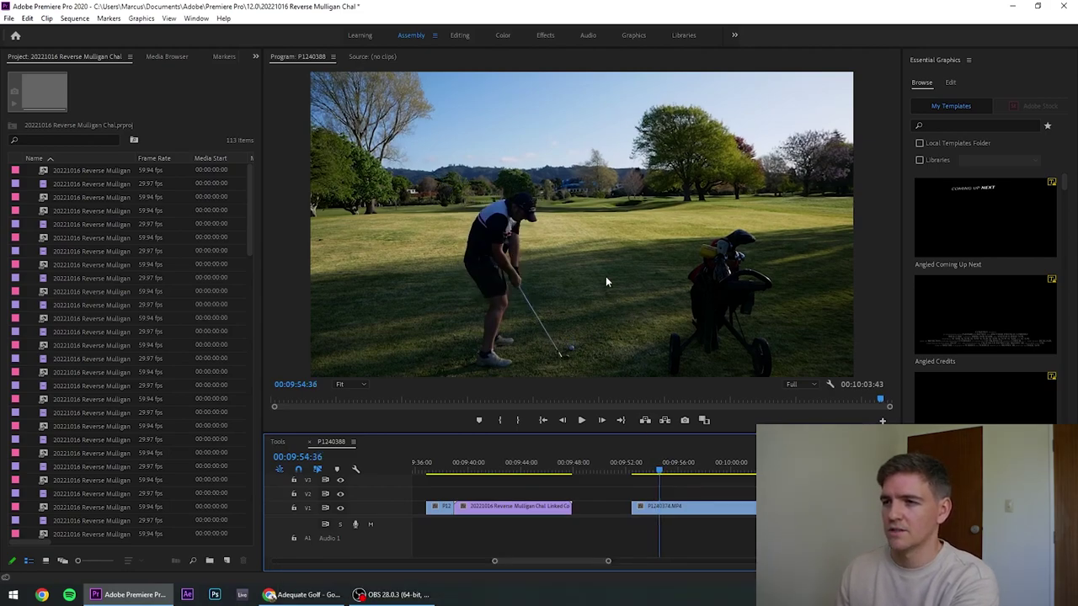
pyautogui.press('Right')
pyautogui.press('Left')
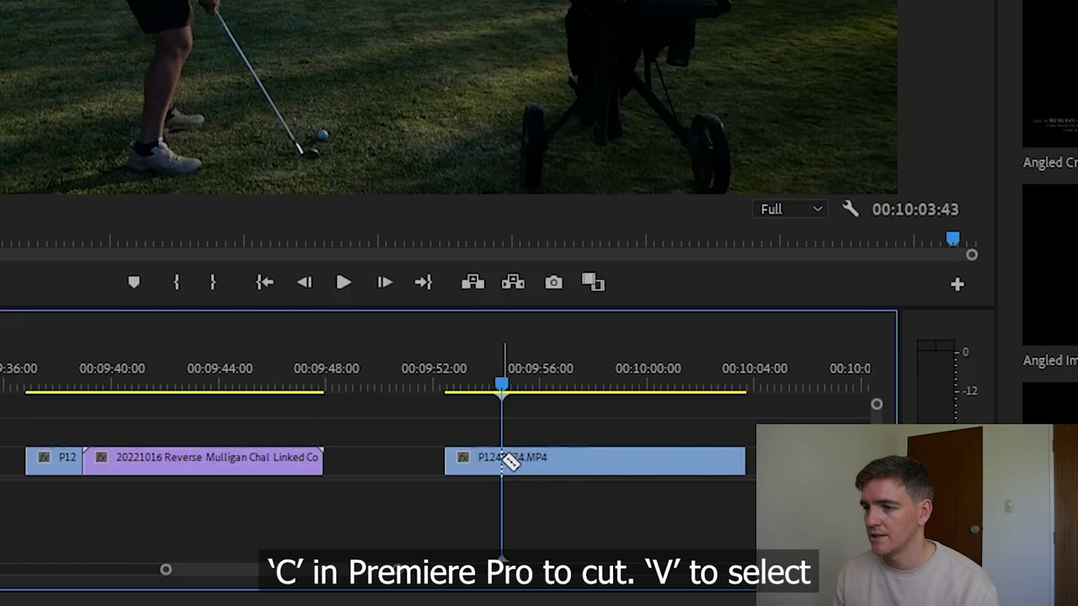
pyautogui.click(660, 506)
# Cut the P1240374.MP4 clip again just before its end, leaving the swing section as a separate clip
pyautogui.click(759, 474)
pyautogui.moveTo(759, 473); pyautogui.dragTo(773, 476)
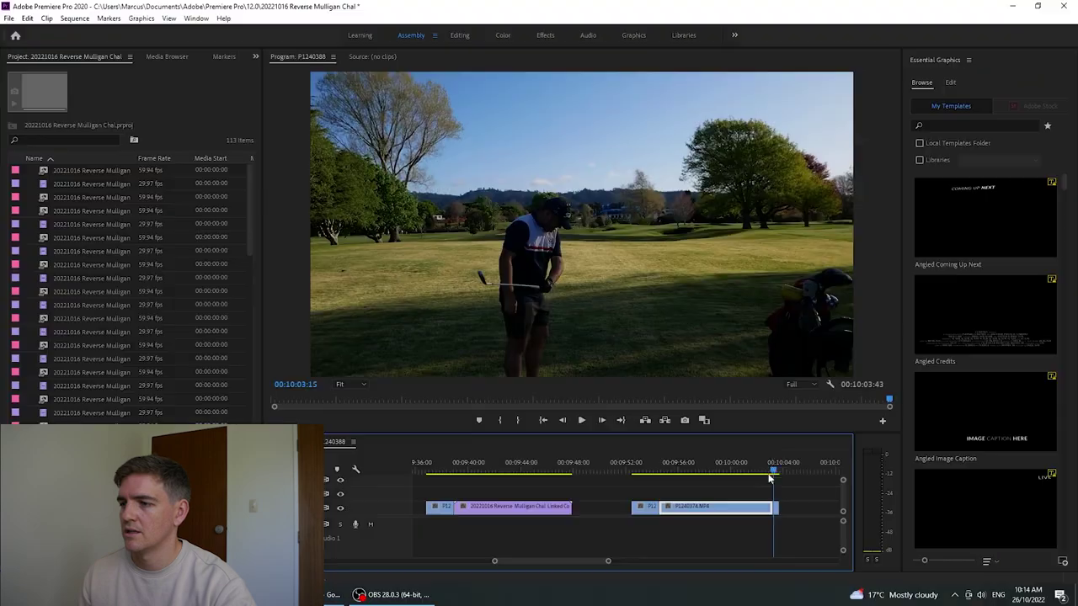
pyautogui.moveTo(769, 478); pyautogui.dragTo(699, 484)
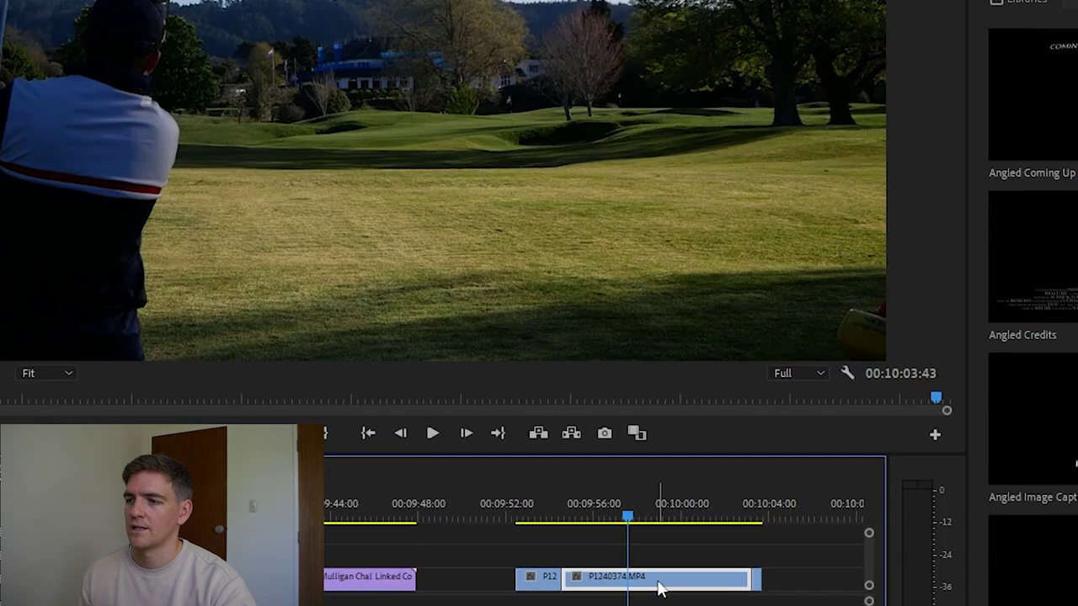
# Replace the middle P1240374.MP4 segment with an After Effects composition and save the new project as "Tracer 2"
pyautogui.rightClick(715, 508)
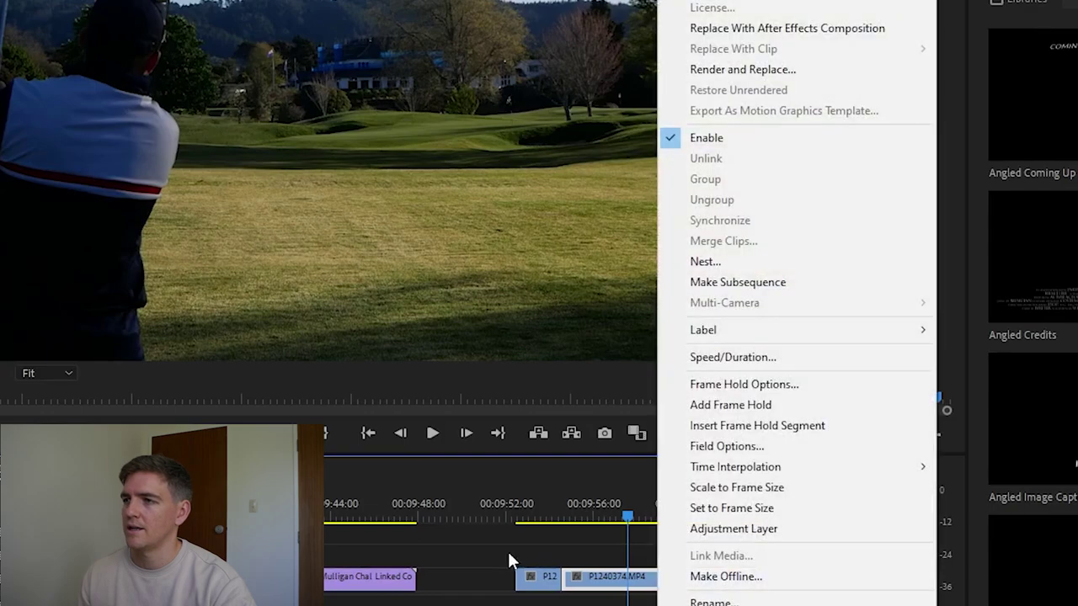
pyautogui.click(755, 34)
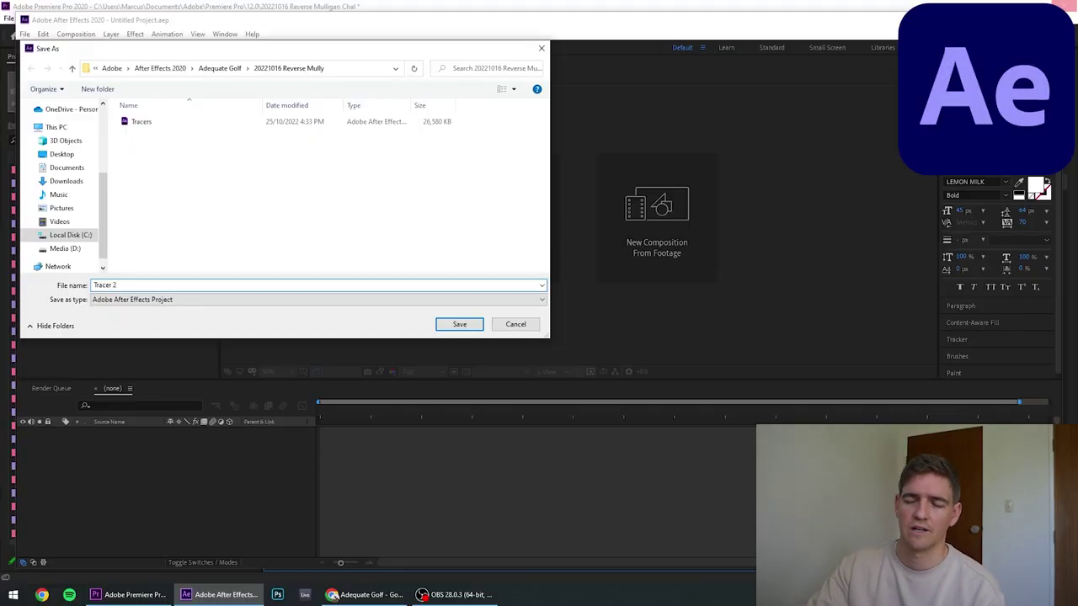
pyautogui.press('Return')
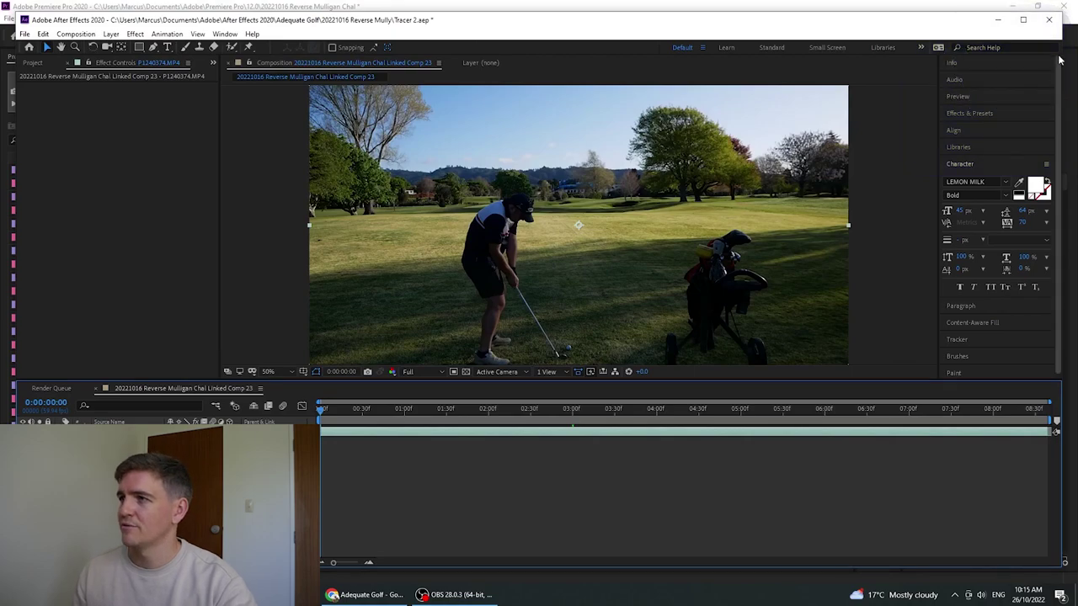
# Maximize the After Effects window and run Track Camera on the P1240374.MP4 layer
pyautogui.click(1023, 20)
pyautogui.scroll(-2, 607, 222)
pyautogui.scroll(2, 607, 223)
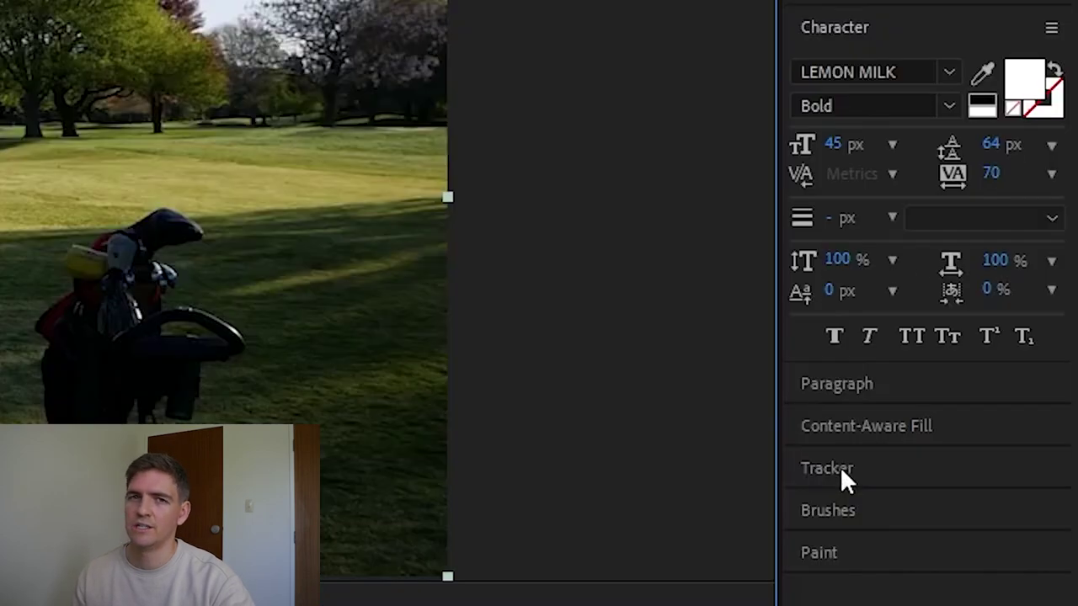
pyautogui.click(975, 325)
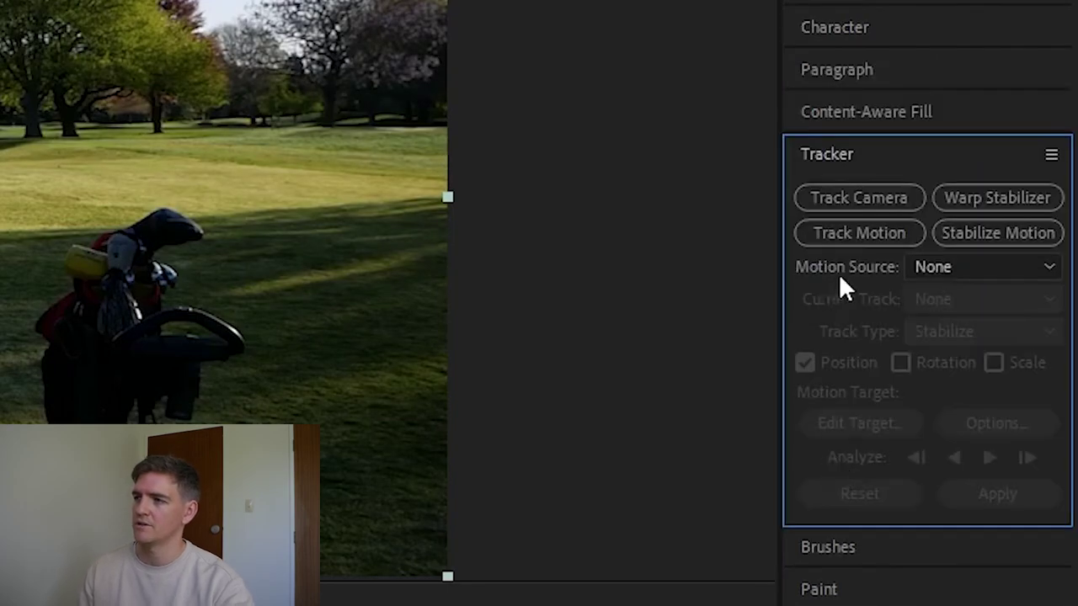
pyautogui.click(869, 199)
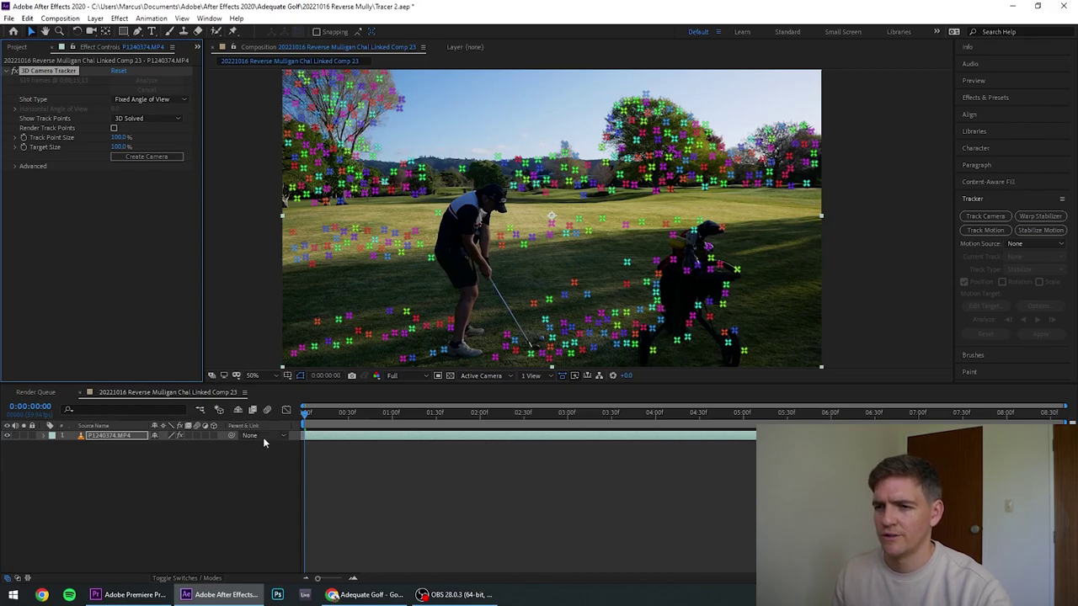
# Check the track points through the clip, then create a null and camera from the point beside the golfer's head at the first frame
pyautogui.moveTo(305, 419); pyautogui.dragTo(869, 441)
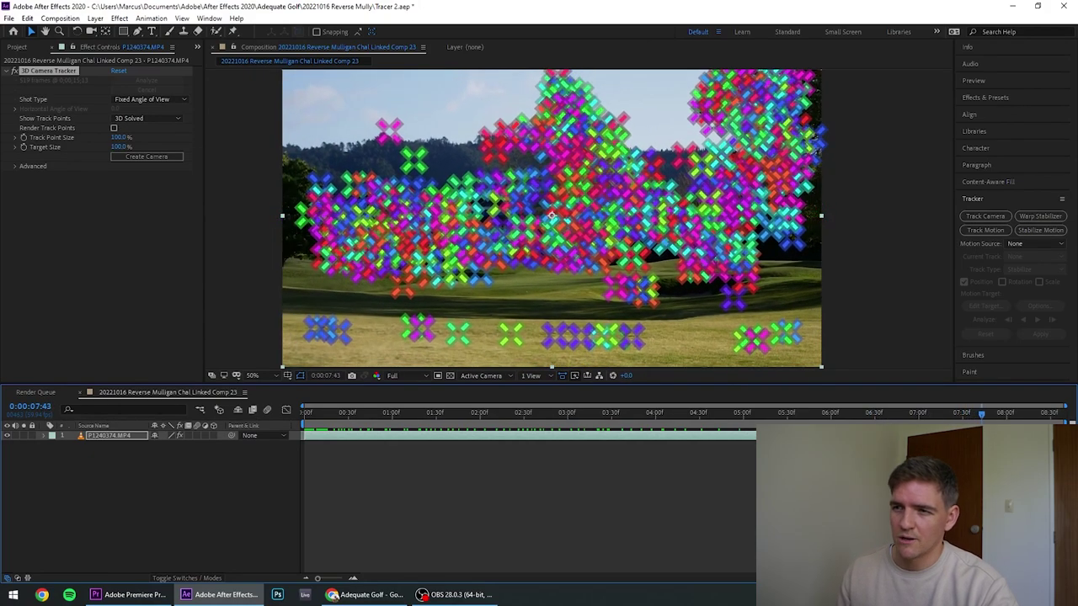
pyautogui.moveTo(980, 414); pyautogui.dragTo(286, 432)
pyautogui.press('space')
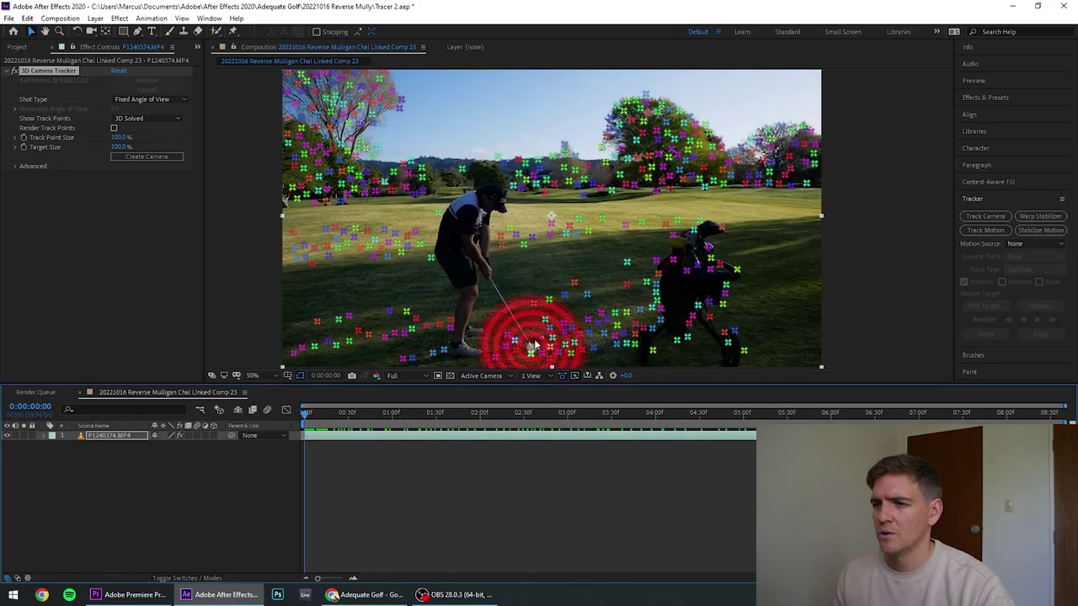
pyautogui.moveTo(539, 413); pyautogui.dragTo(273, 455)
pyautogui.click(514, 187)
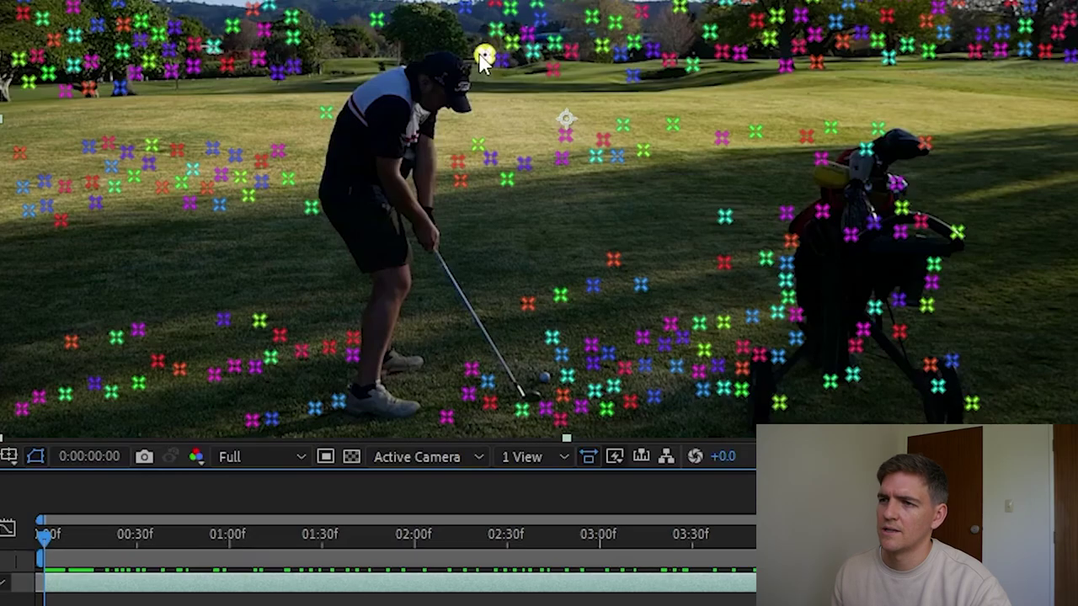
pyautogui.rightClick(513, 186)
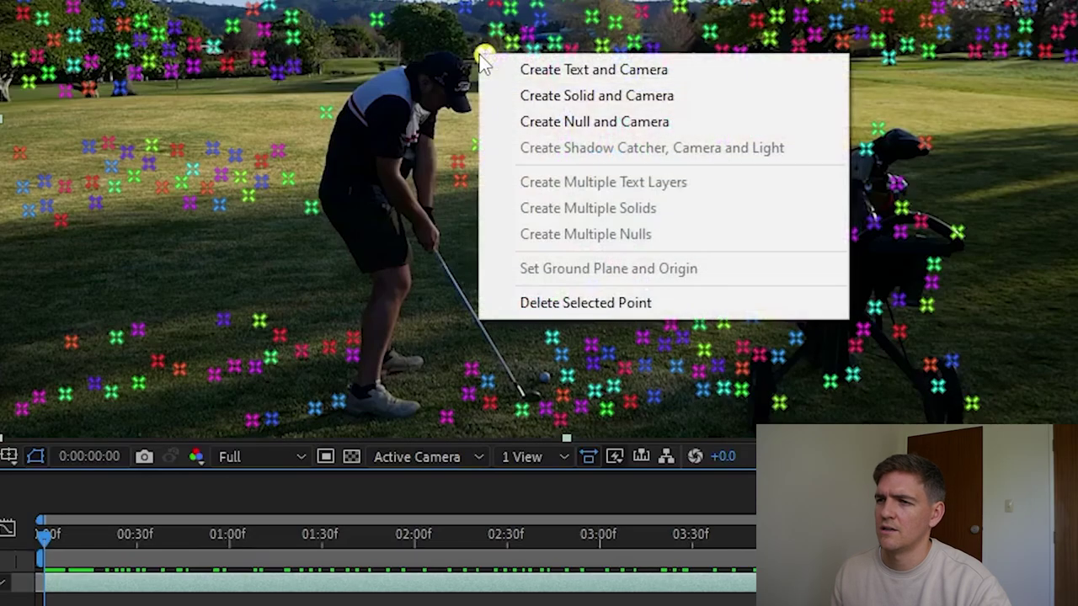
pyautogui.click(526, 127)
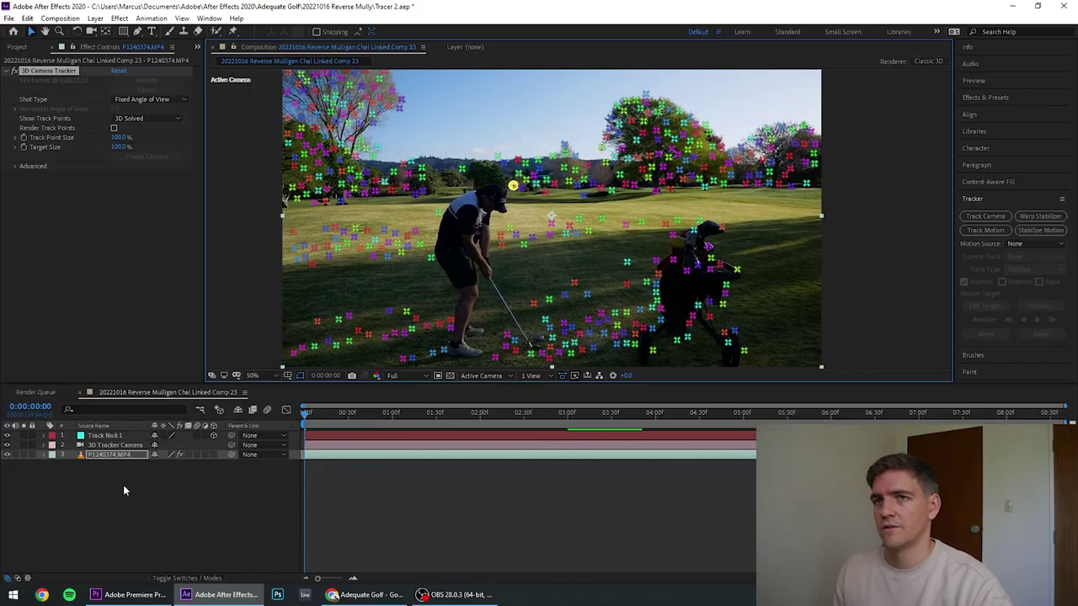
# Add a new shape layer, parented to Track Null 1 and set as a 3D layer
pyautogui.click(96, 19)
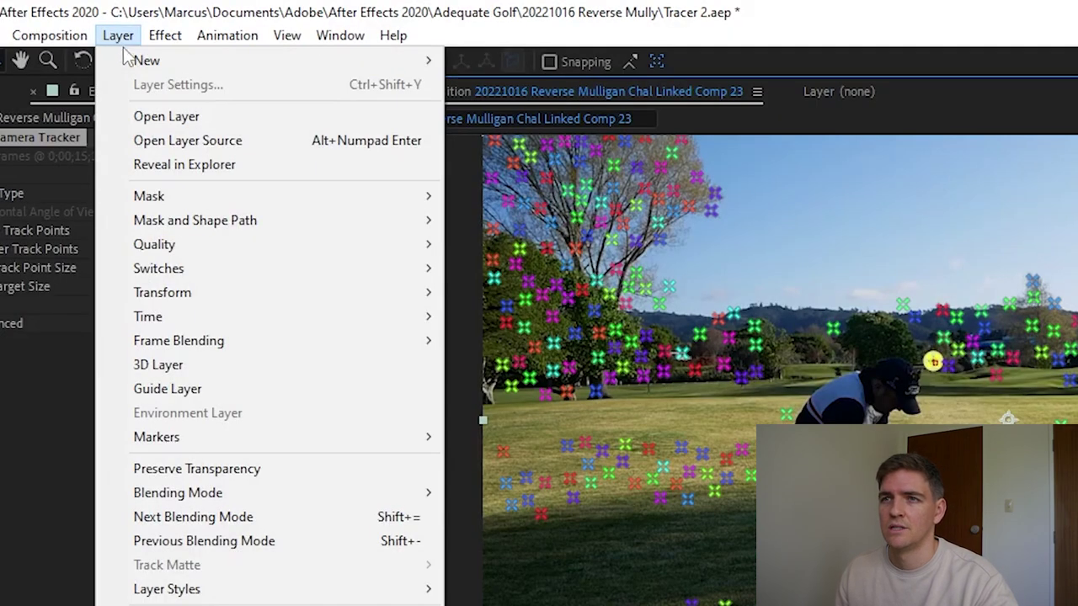
pyautogui.moveTo(143, 61)
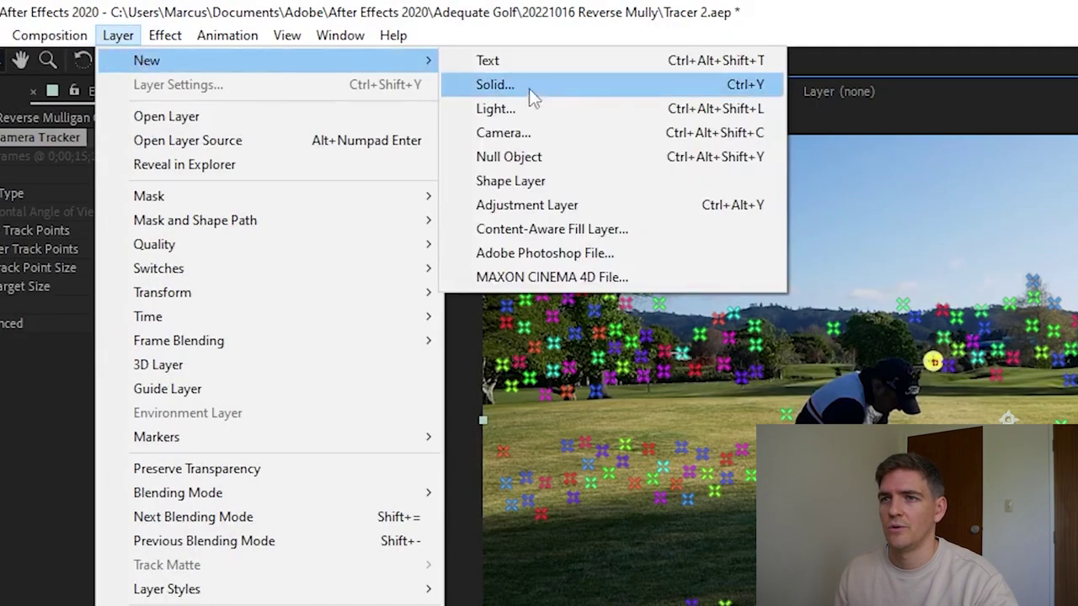
pyautogui.click(549, 186)
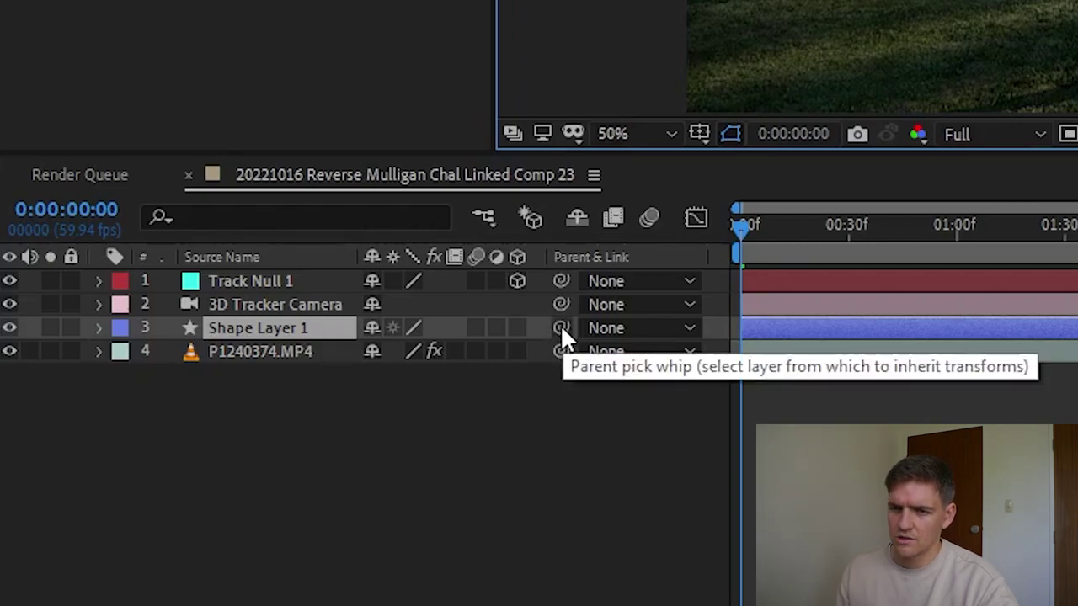
pyautogui.moveTo(561, 328); pyautogui.dragTo(313, 284)
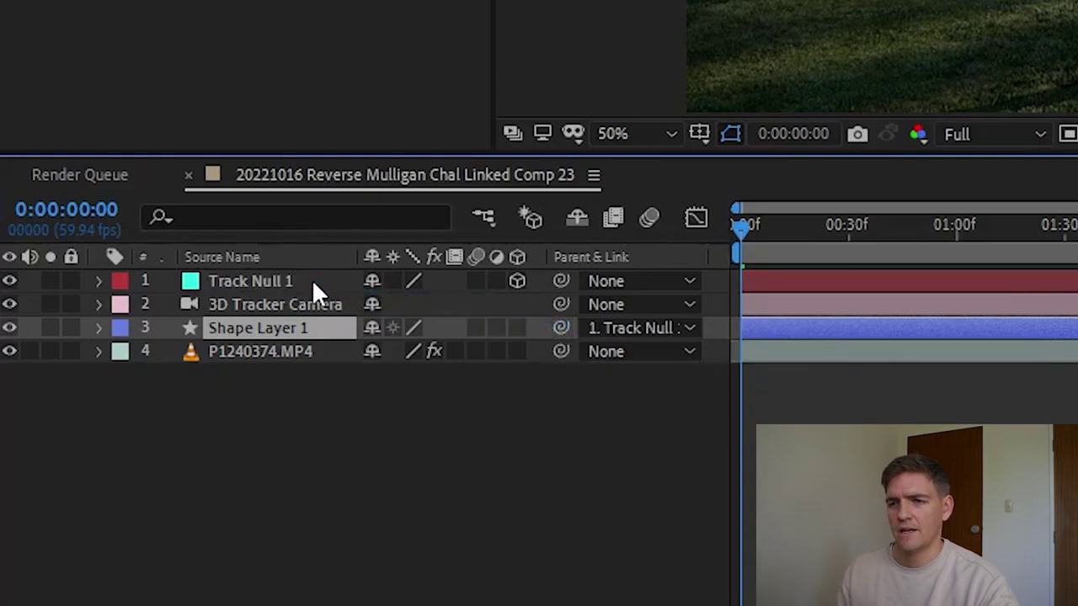
pyautogui.click(517, 328)
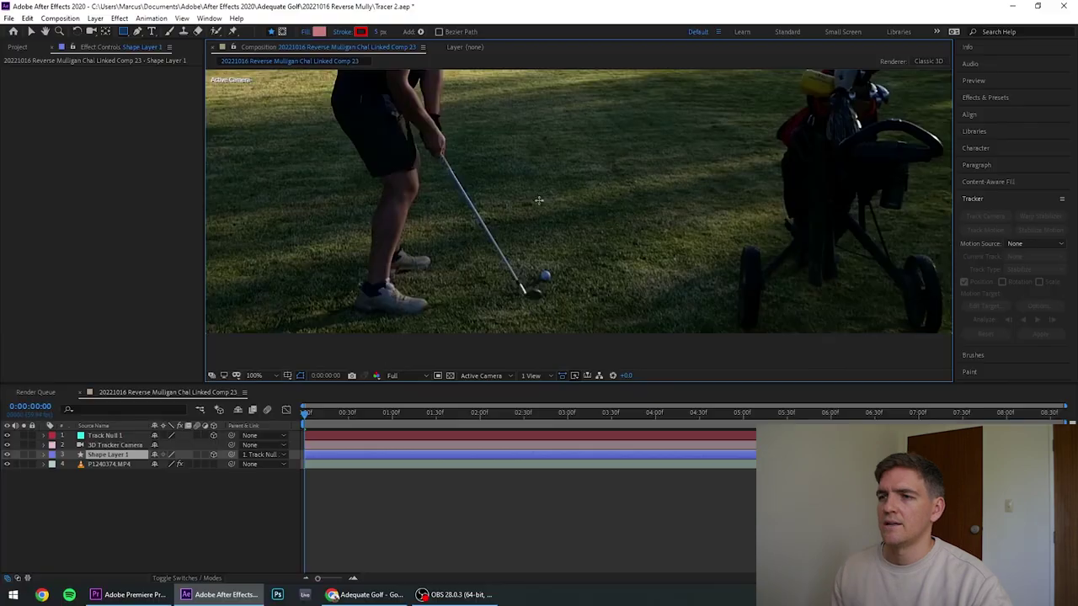
# Start a Pen tool path on the shape layer at the golf ball's resting position on the first frame
pyautogui.scroll(3, 545, 203)
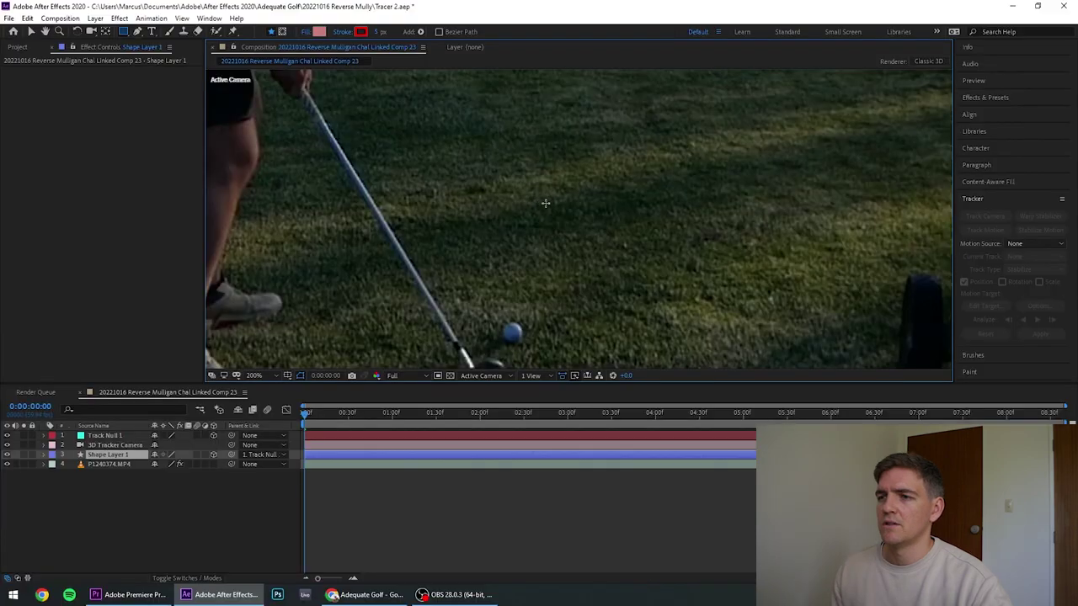
pyautogui.scroll(-3, 545, 203)
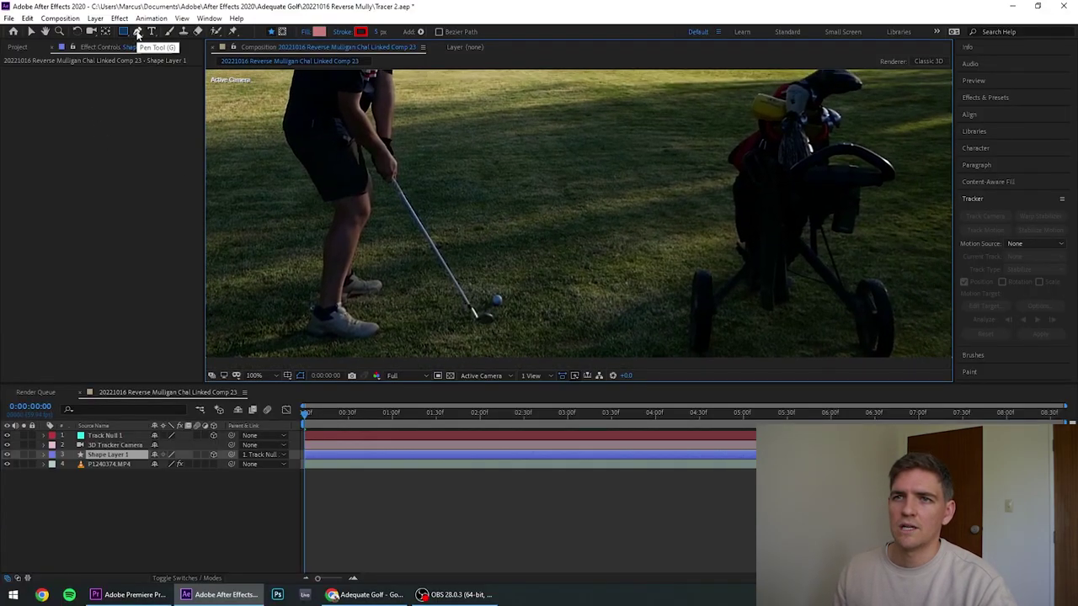
pyautogui.click(137, 31)
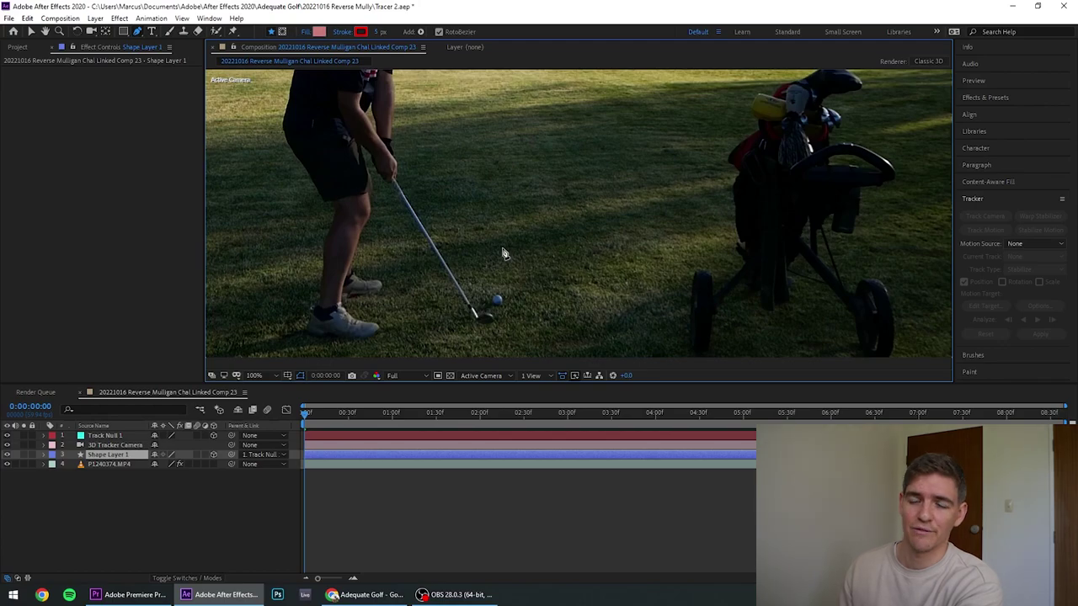
pyautogui.scroll(1, 515, 318)
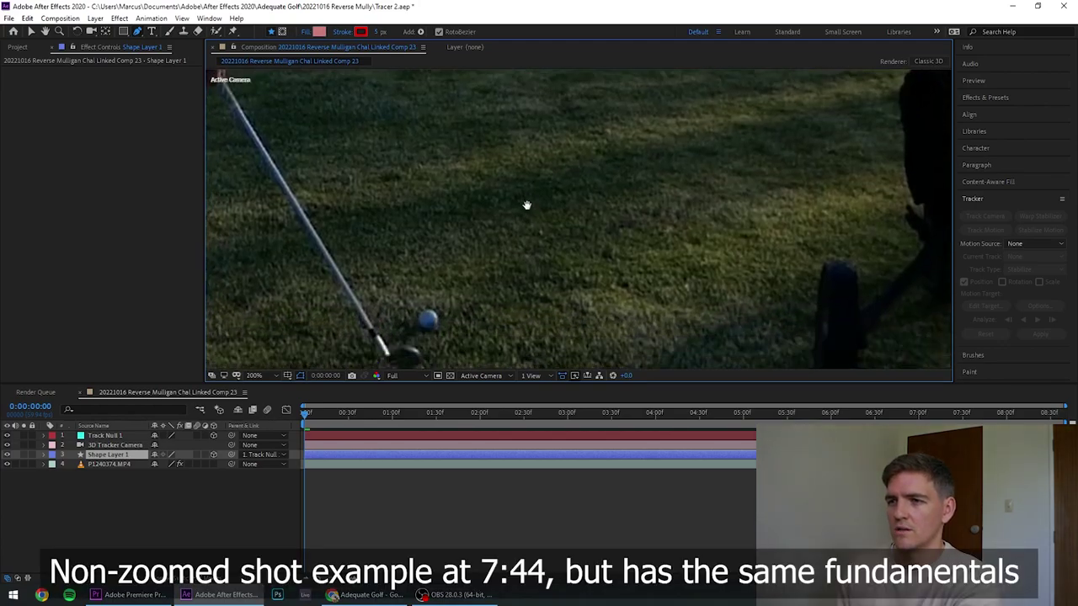
pyautogui.scroll(-2, 526, 205)
pyautogui.click(429, 262)
# Add a path point on the ball in flight at 0:00:00:03
pyautogui.moveTo(478, 185); pyautogui.dragTo(495, 288)
pyautogui.scroll(-1, 478, 237)
pyautogui.press('pagedown')
pyautogui.press('pagedown')
pyautogui.press('pagedown')
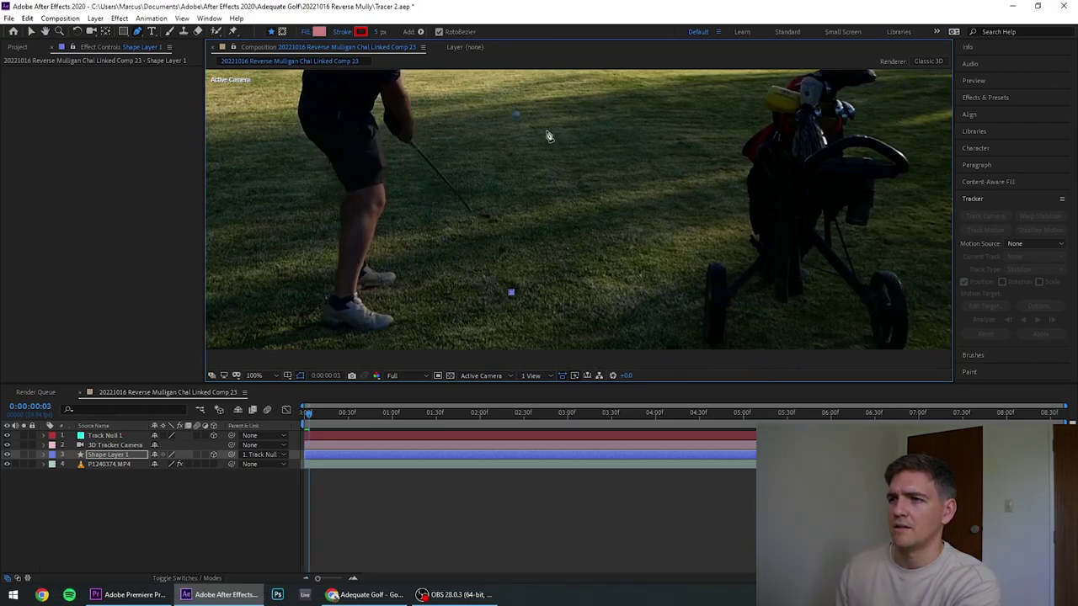
pyautogui.scroll(2, 521, 249)
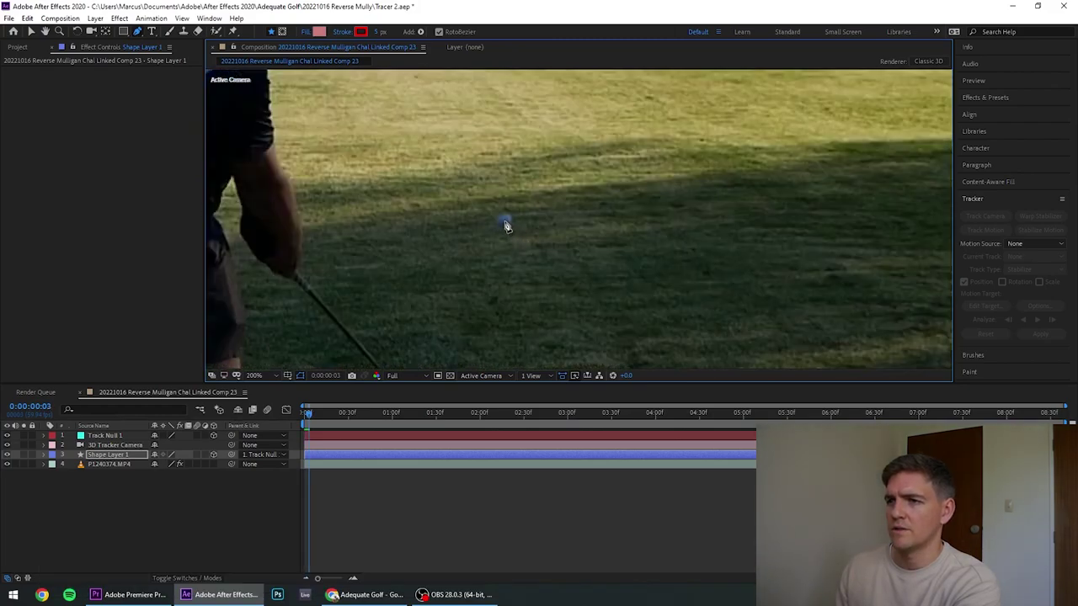
pyautogui.click(504, 222)
# Extend the tracer path with a point on the ball against the sky at 0:00:00:10
pyautogui.moveTo(564, 218); pyautogui.dragTo(554, 301)
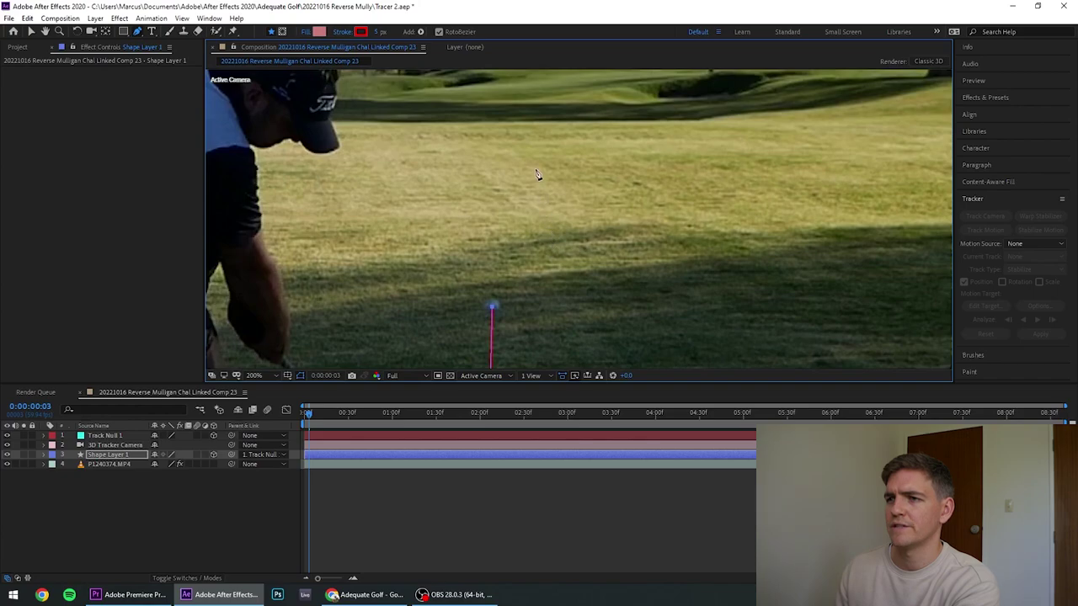
pyautogui.moveTo(539, 172); pyautogui.dragTo(527, 286)
pyautogui.press('g')
pyautogui.press('pagedown')
pyautogui.press('pagedown')
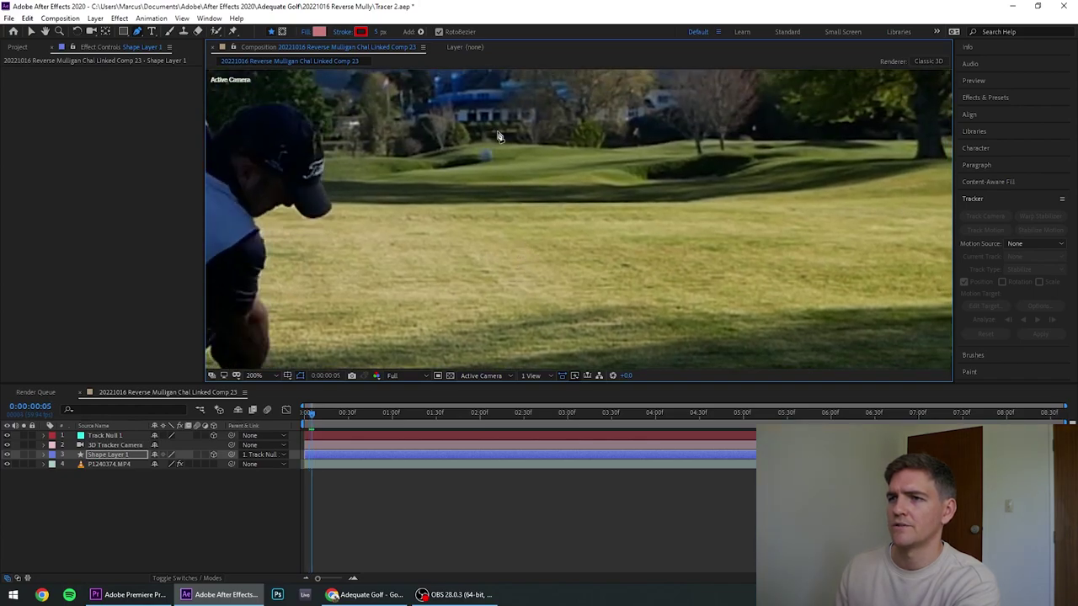
pyautogui.press('pagedown')
pyautogui.press('pagedown')
pyautogui.press('pagedown')
pyautogui.press('pagedown')
pyautogui.press('pagedown')
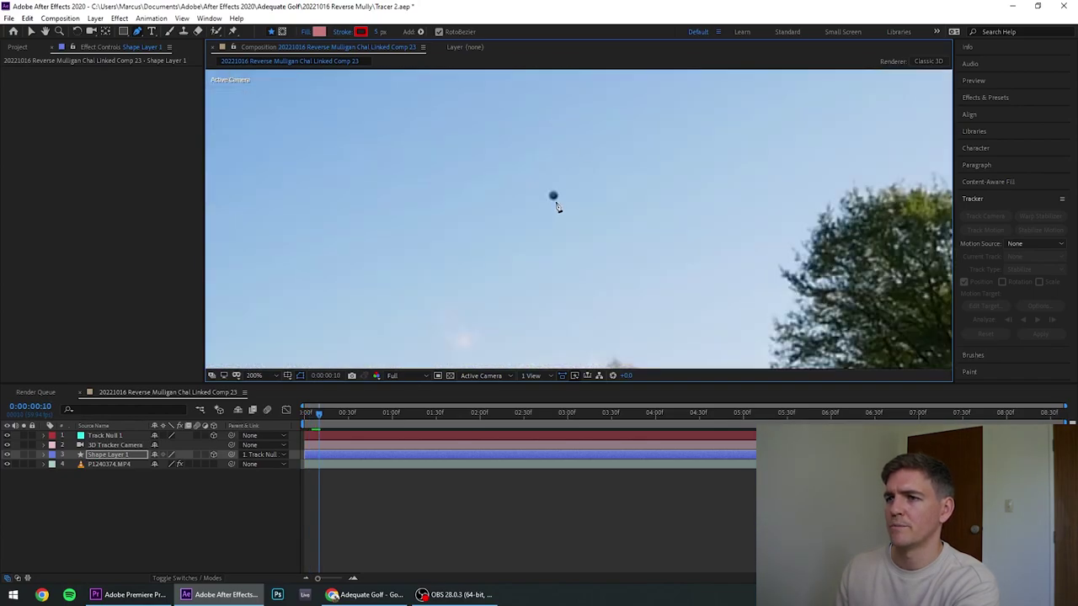
pyautogui.click(554, 196)
# Add a path point at 0:00:00:13 where the ball reaches the upper edge of the footage
pyautogui.press('pagedown')
pyautogui.press('pagedown')
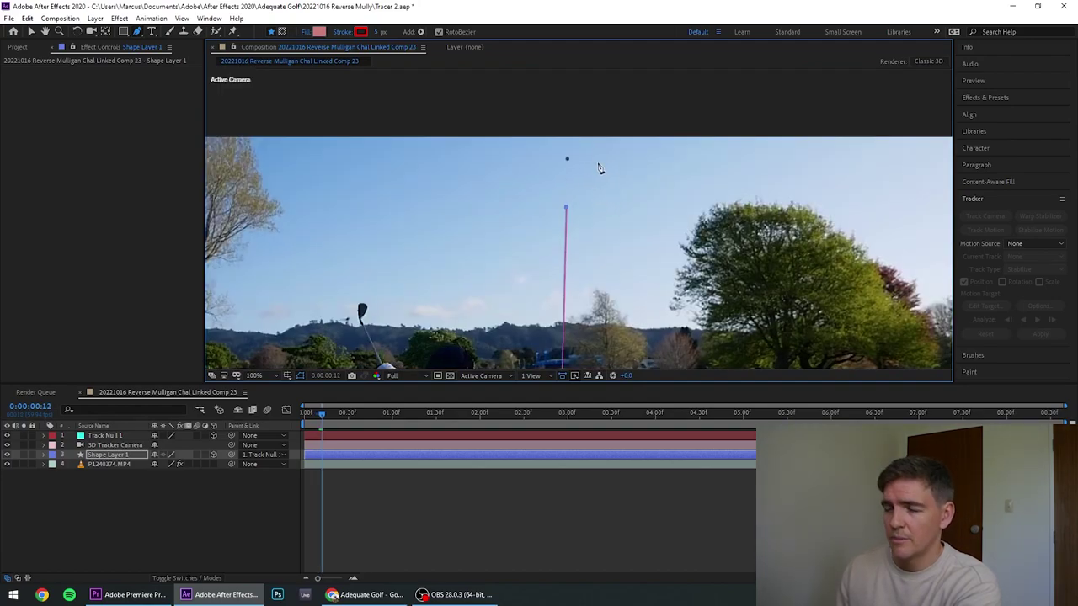
pyautogui.press('pagedown')
pyautogui.click(567, 140)
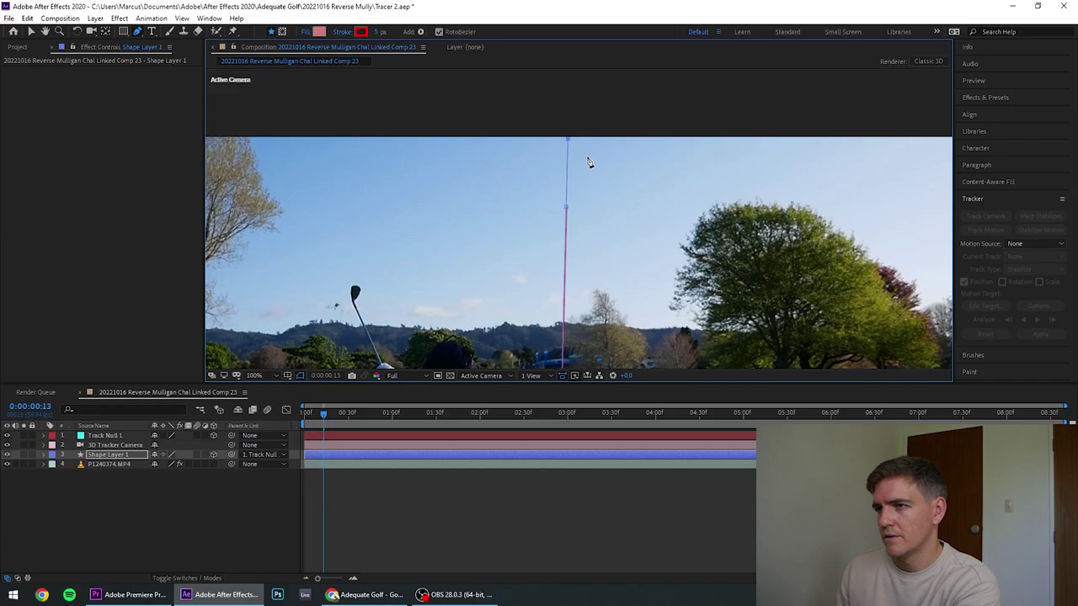
# Advance to 0:00:00:24 and add a path point well above the footage for the ball's out-of-frame flight
pyautogui.press('pagedown')
pyautogui.press('pagedown')
pyautogui.press('pagedown')
pyautogui.press('pagedown')
pyautogui.press('pagedown')
pyautogui.press('pagedown')
pyautogui.press('pagedown')
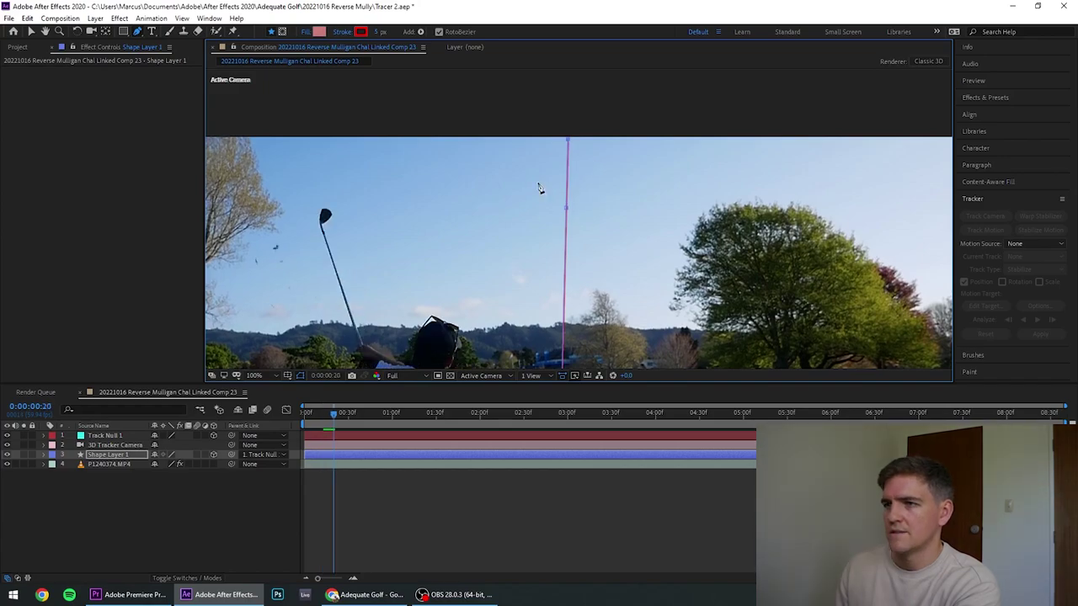
pyautogui.moveTo(633, 203); pyautogui.dragTo(611, 299)
pyautogui.scroll(-1, 595, 214)
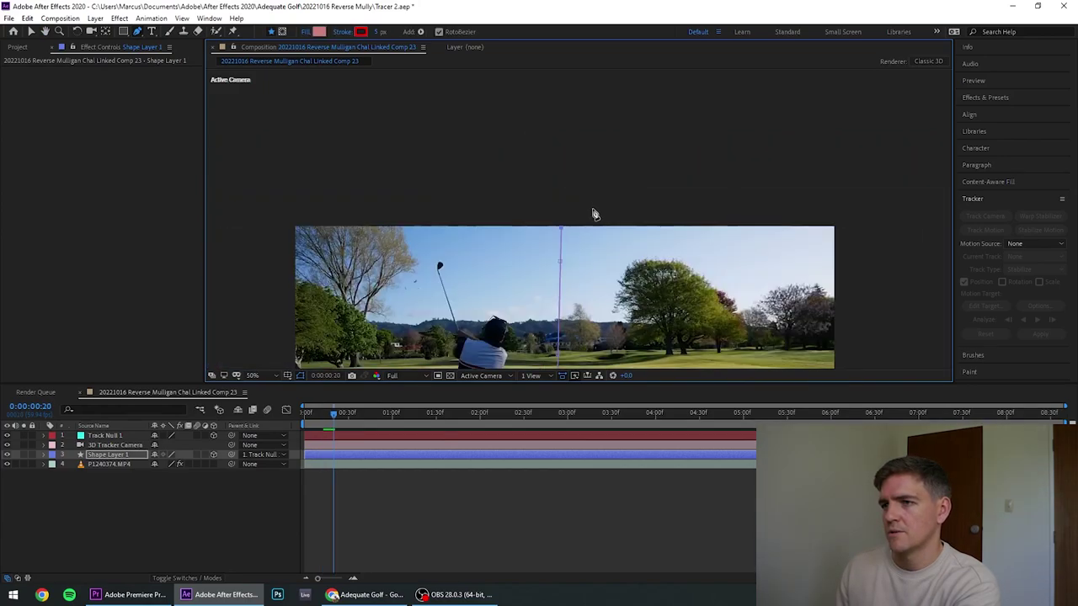
pyautogui.press('pagedown')
pyautogui.press('pagedown')
pyautogui.press('pagedown')
pyautogui.press('pagedown')
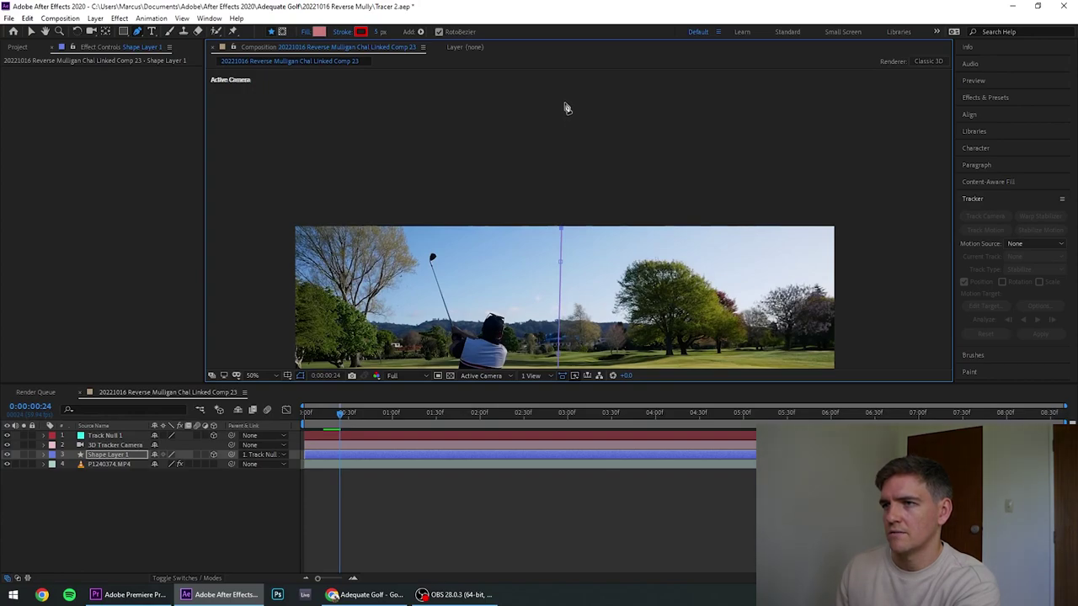
pyautogui.click(566, 106)
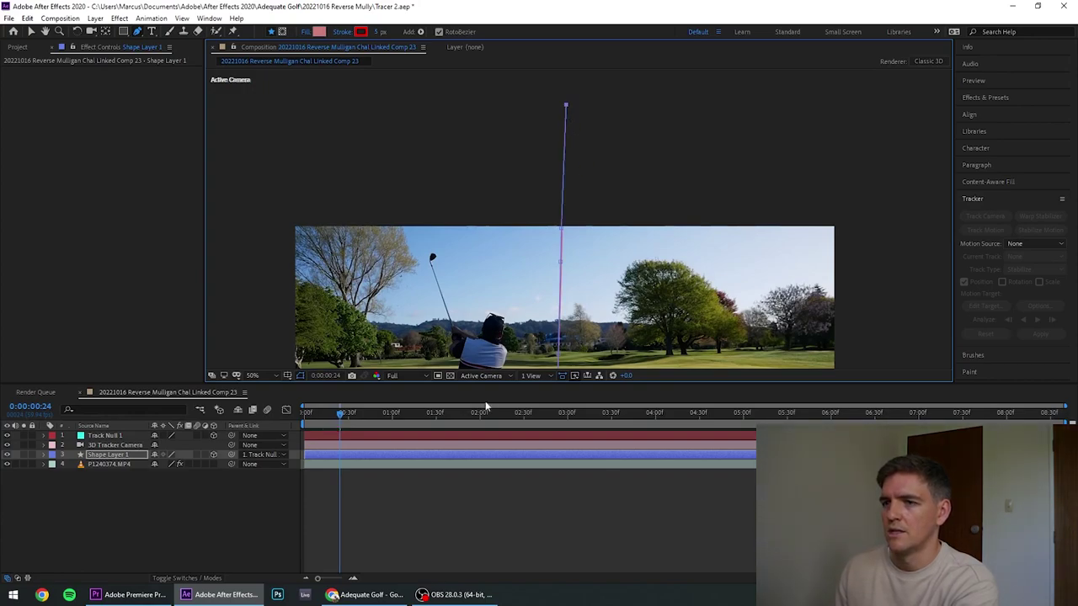
# Advance to about 0:00:04:48 and add a path point on the fairway at the ball's estimated landing spot
pyautogui.press('pagedown')
pyautogui.press('pagedown')
pyautogui.press('pagedown')
pyautogui.scroll(2, 581, 286)
pyautogui.scroll(2, 573, 276)
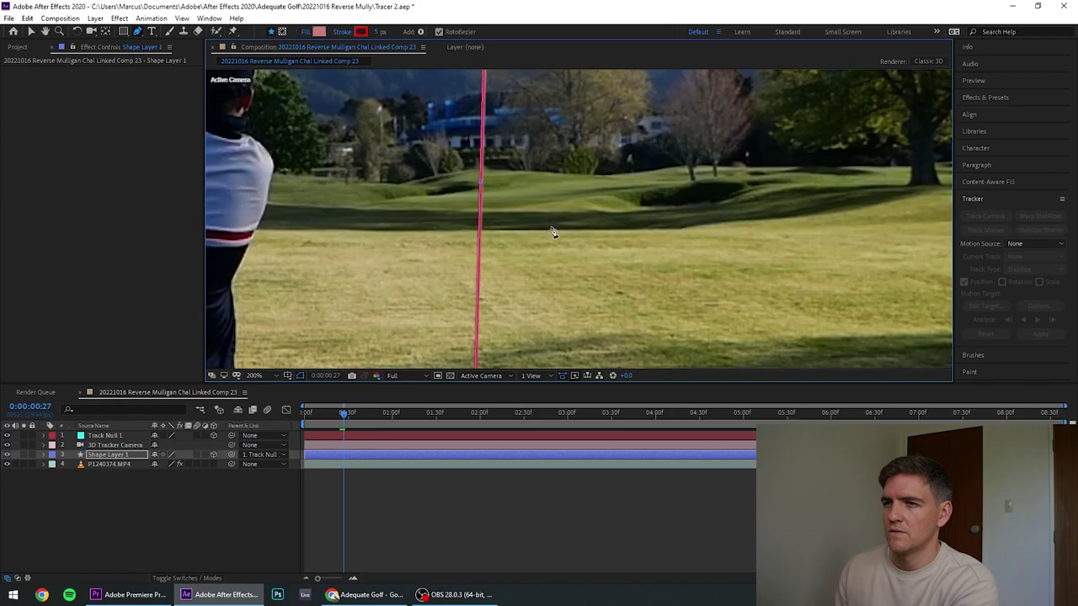
pyautogui.moveTo(344, 414); pyautogui.dragTo(524, 423)
pyautogui.scroll(-2, 576, 274)
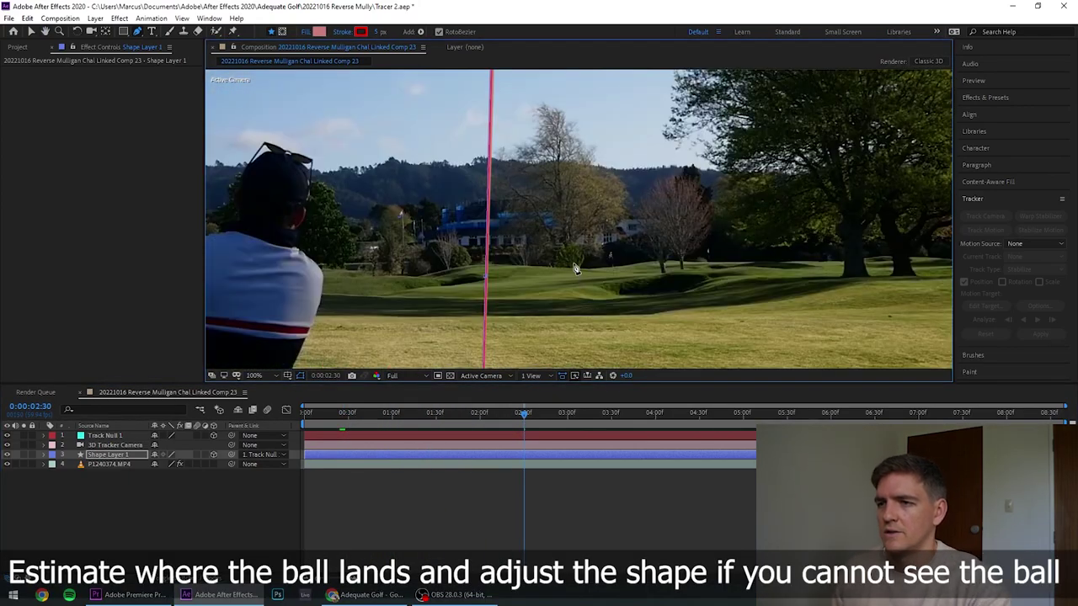
pyautogui.press('space')
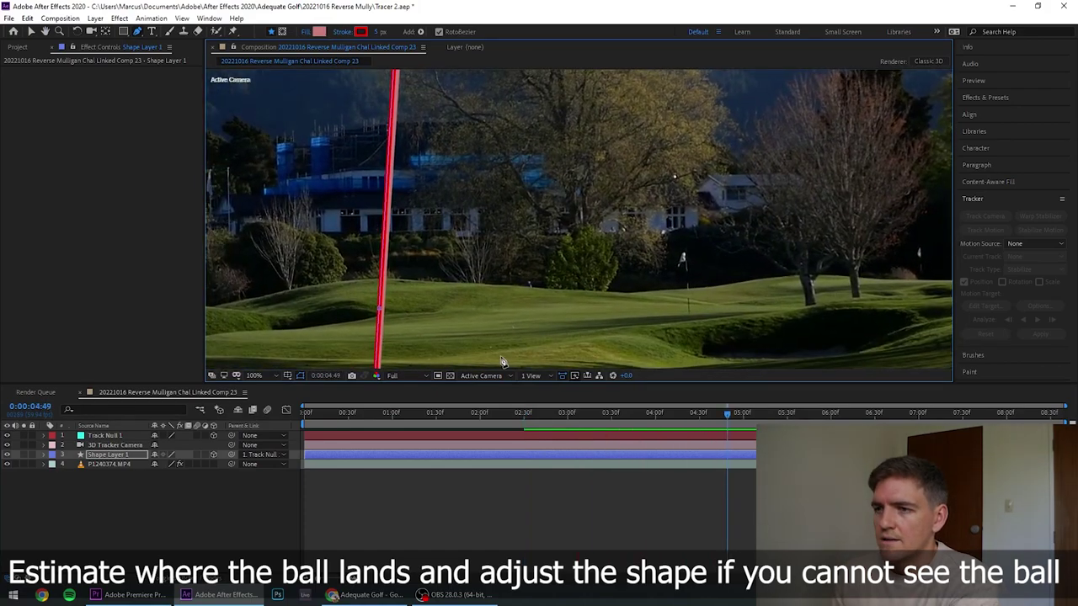
pyautogui.click(492, 348)
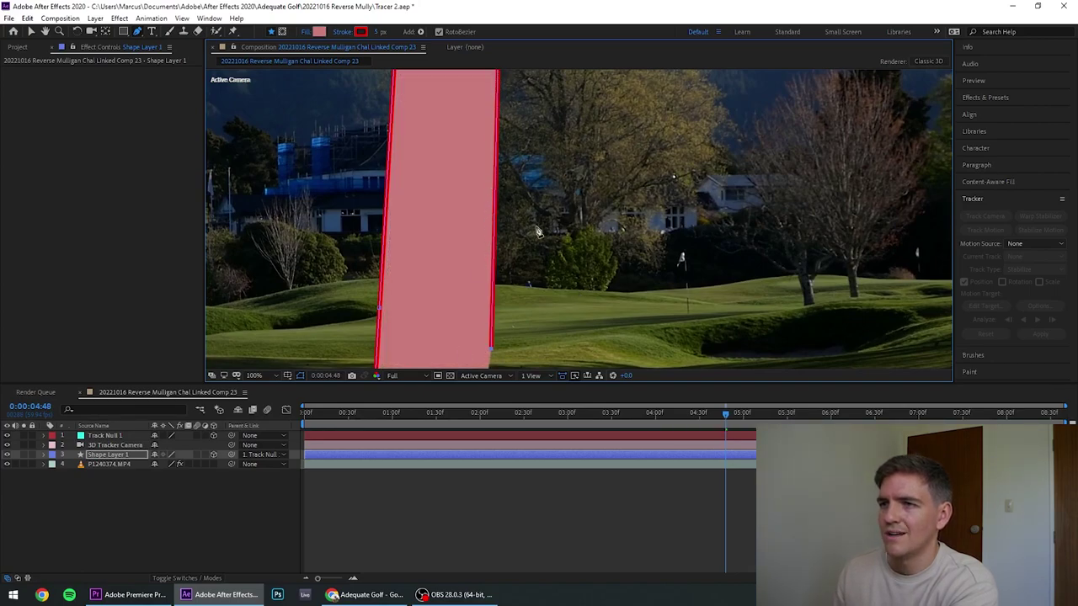
# Shift the tracer path's apex point above the footage slightly to the left to refine the curve of the flight
pyautogui.scroll(-1, 539, 229)
pyautogui.moveTo(570, 176); pyautogui.dragTo(573, 274)
pyautogui.moveTo(572, 135); pyautogui.dragTo(584, 273)
pyautogui.scroll(-1, 591, 250)
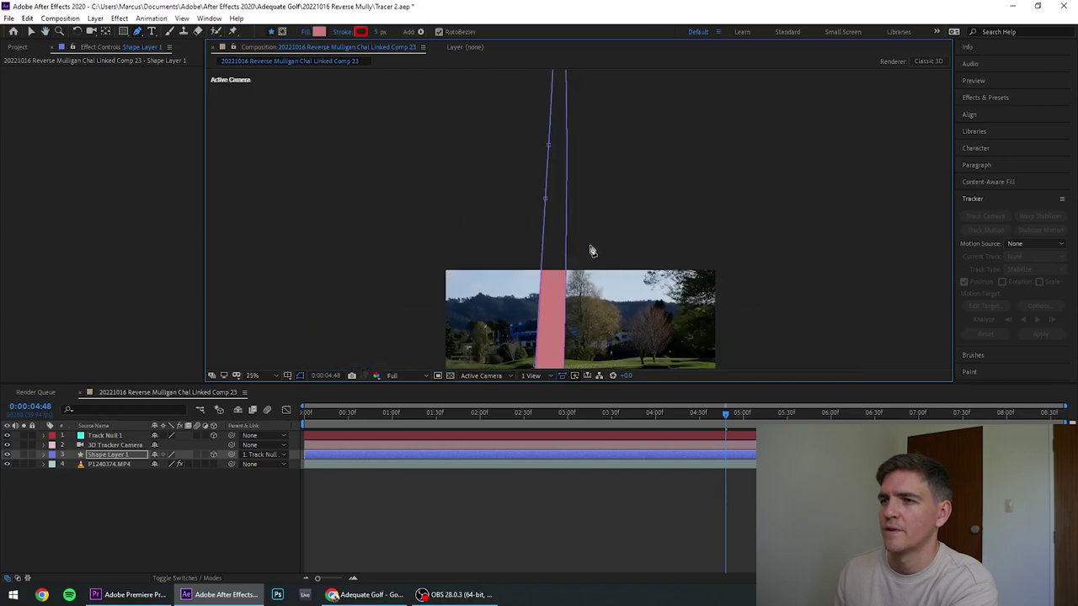
pyautogui.scroll(-1, 592, 251)
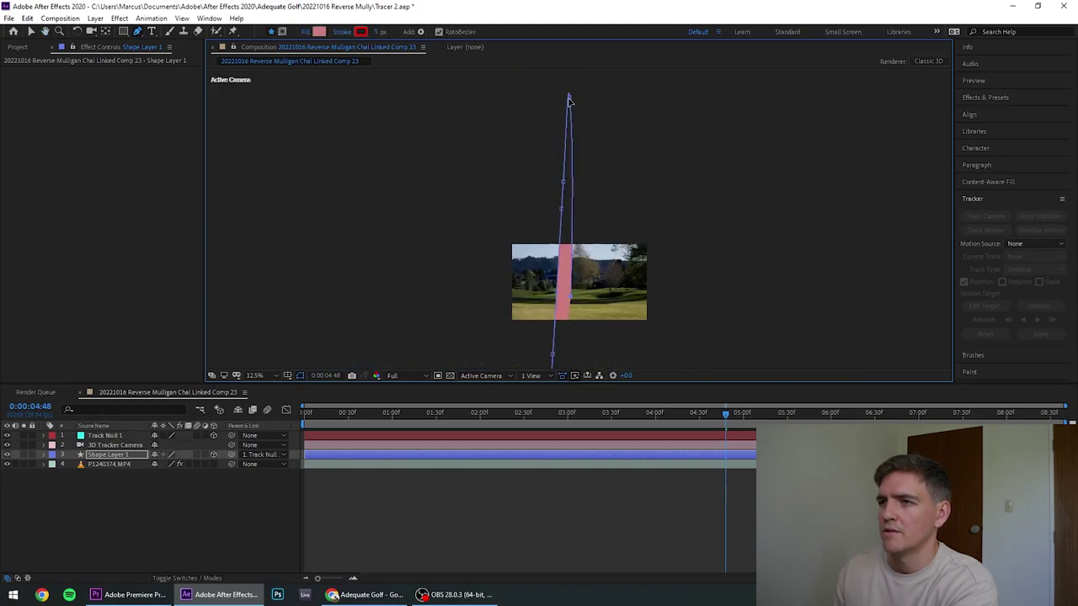
pyautogui.moveTo(570, 101); pyautogui.dragTo(567, 101)
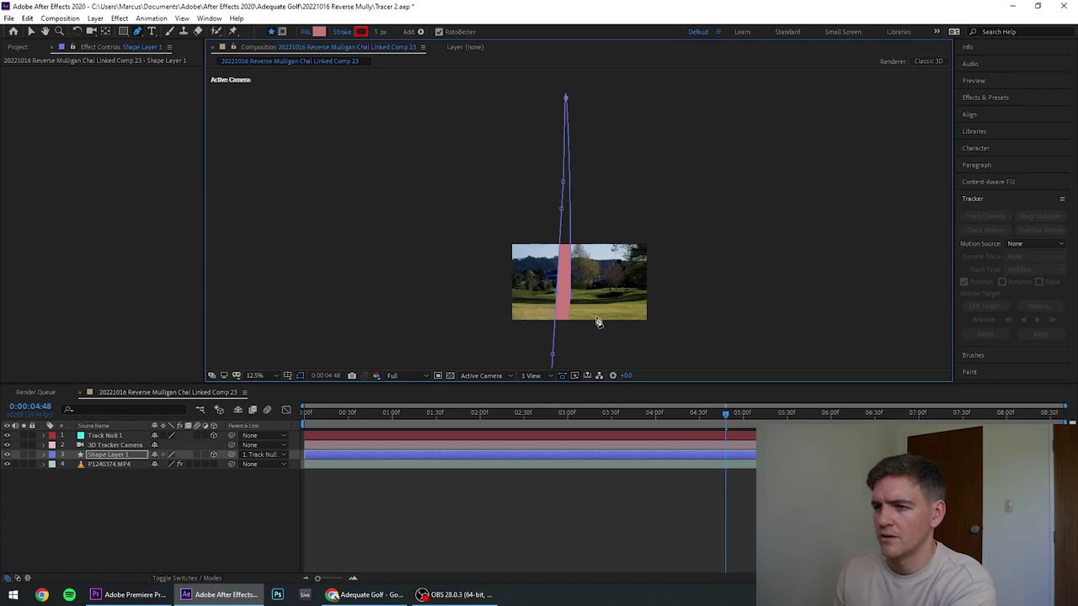
# Return the current time to 0:00:00:00, with the golfer at address
pyautogui.moveTo(725, 415); pyautogui.dragTo(294, 475)
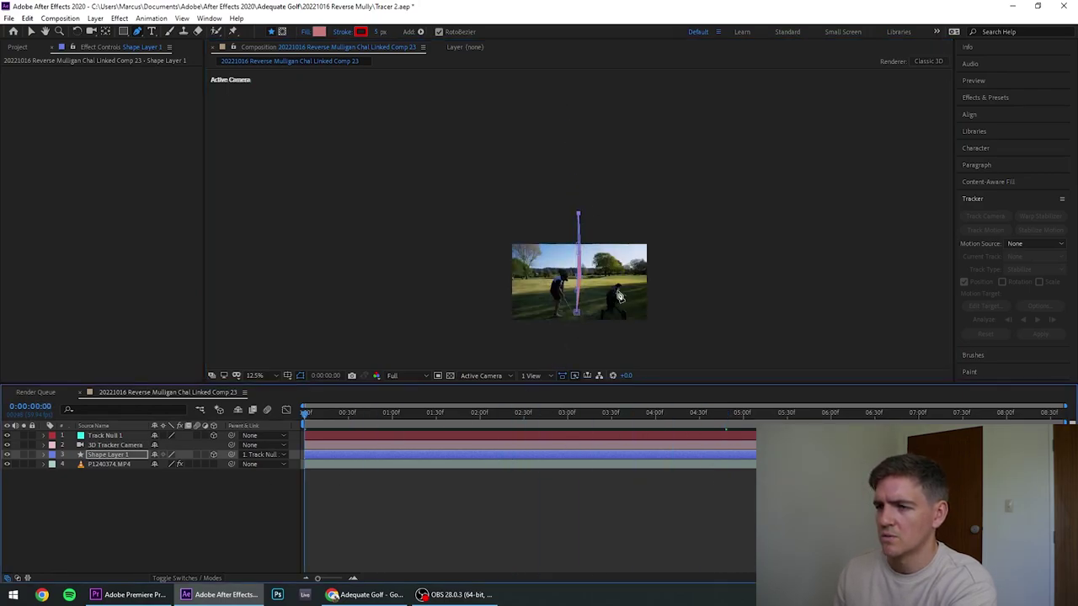
pyautogui.scroll(1, 608, 304)
pyautogui.scroll(-3, 604, 303)
pyautogui.press('.')
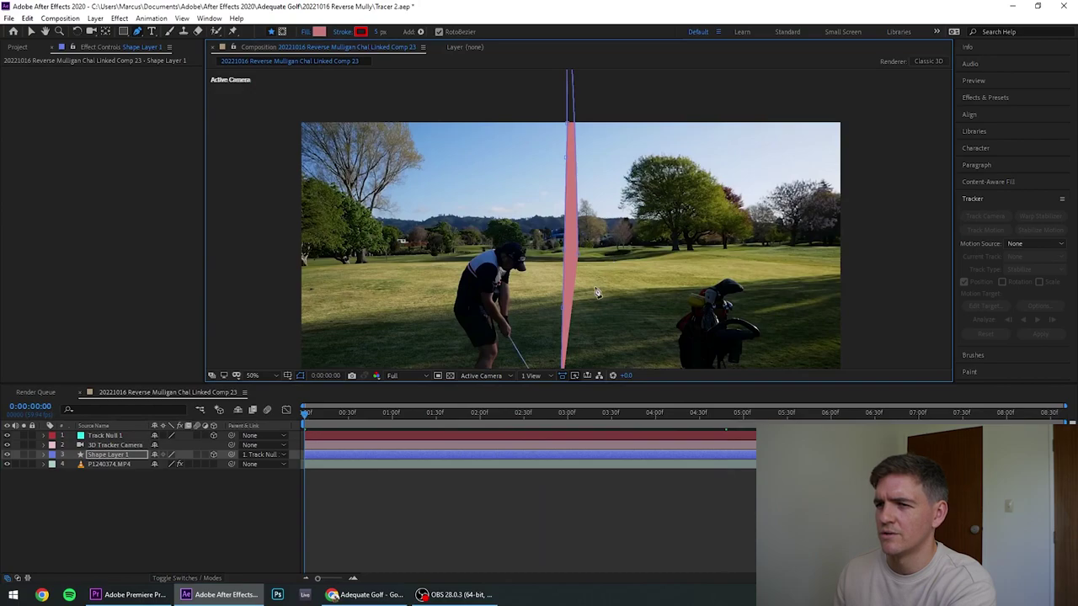
pyautogui.moveTo(596, 289); pyautogui.dragTo(604, 234)
# Expand the contents of Shape Layer 1 down to Shape 1 and delete its fill
pyautogui.click(44, 454)
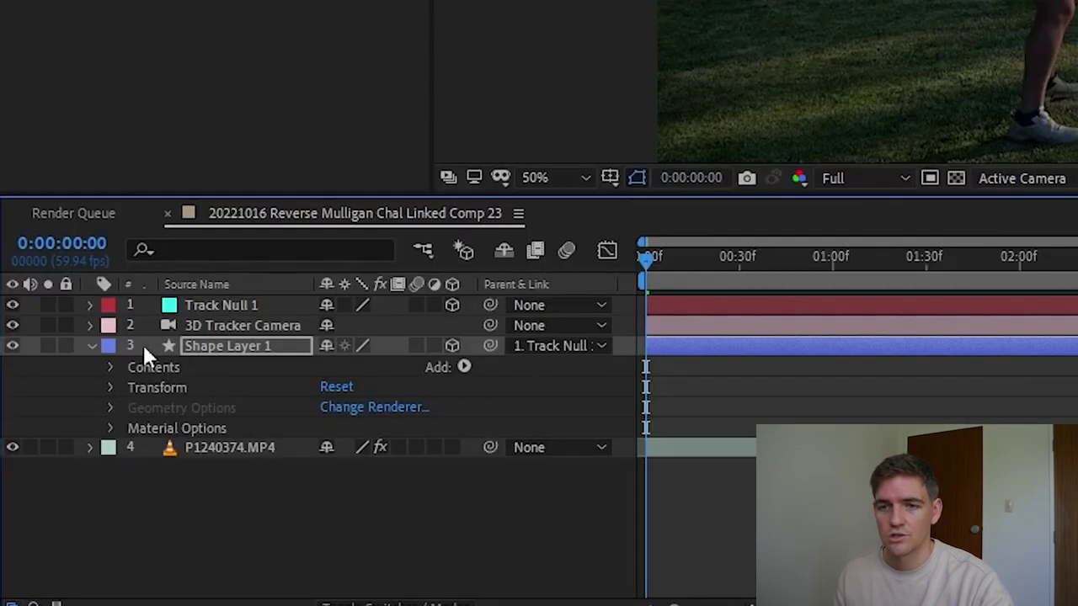
pyautogui.click(91, 345)
pyautogui.click(91, 345)
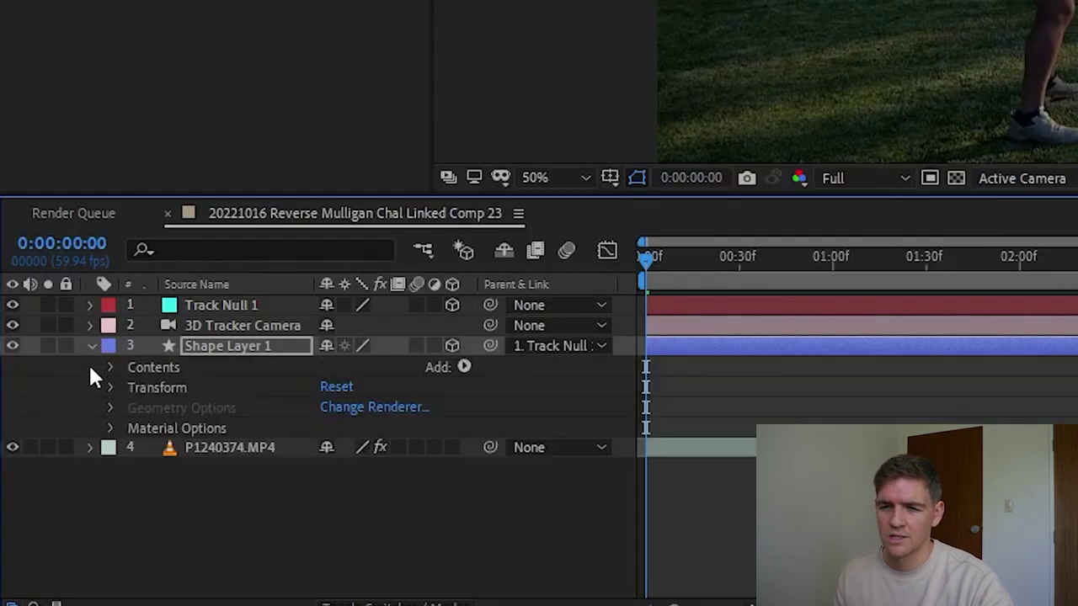
pyautogui.click(109, 368)
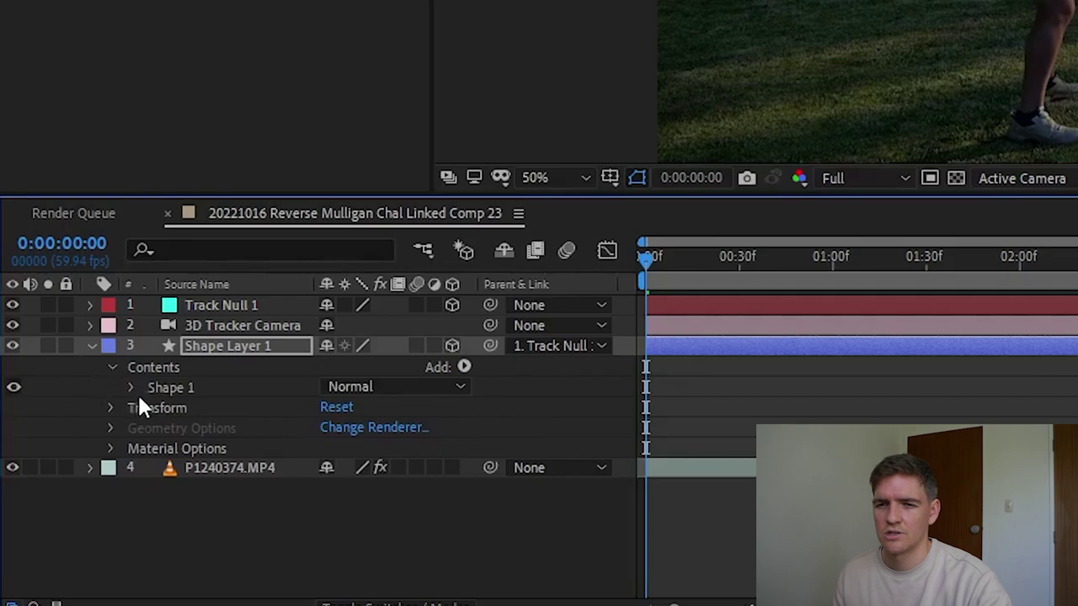
pyautogui.click(131, 388)
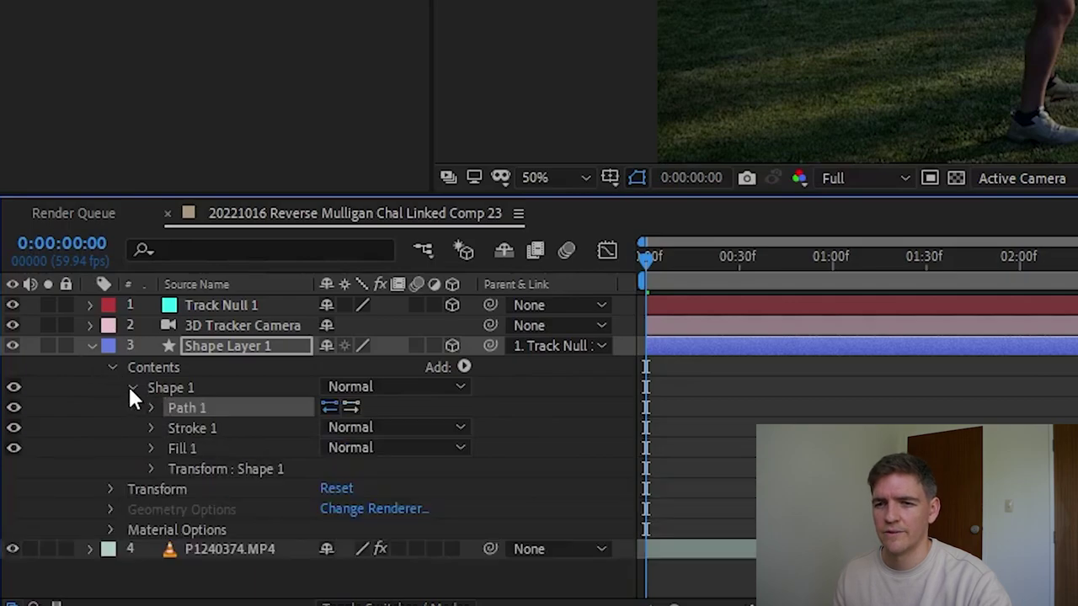
pyautogui.click(182, 448)
pyautogui.press('Delete')
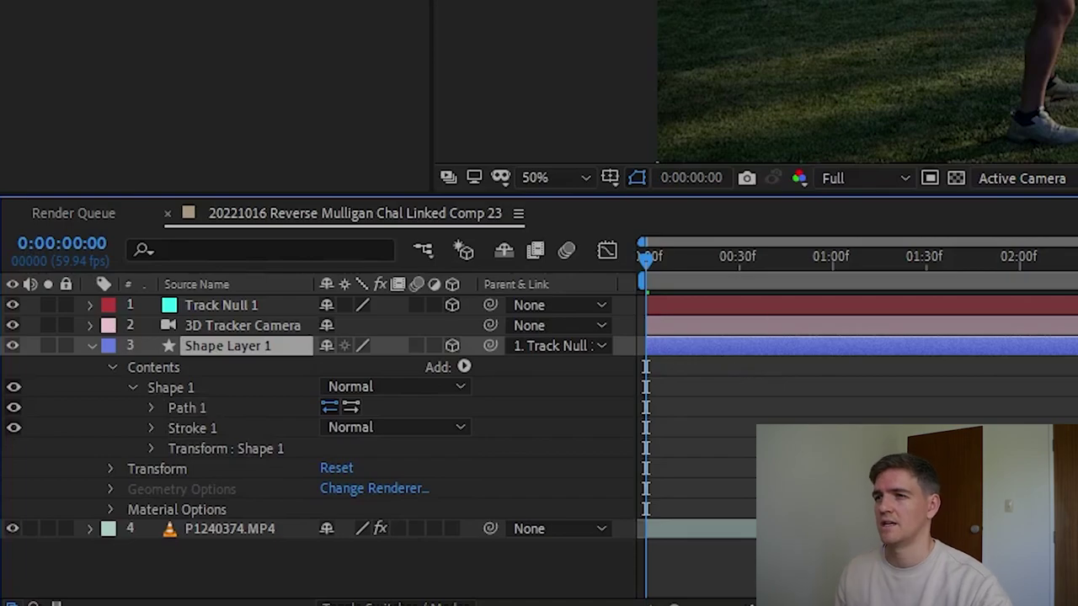
# Examine the tracer line on the first frame, checking where it starts at the golf ball and how it rises
pyautogui.scroll(1, 621, 331)
pyautogui.moveTo(655, 347); pyautogui.dragTo(626, 240)
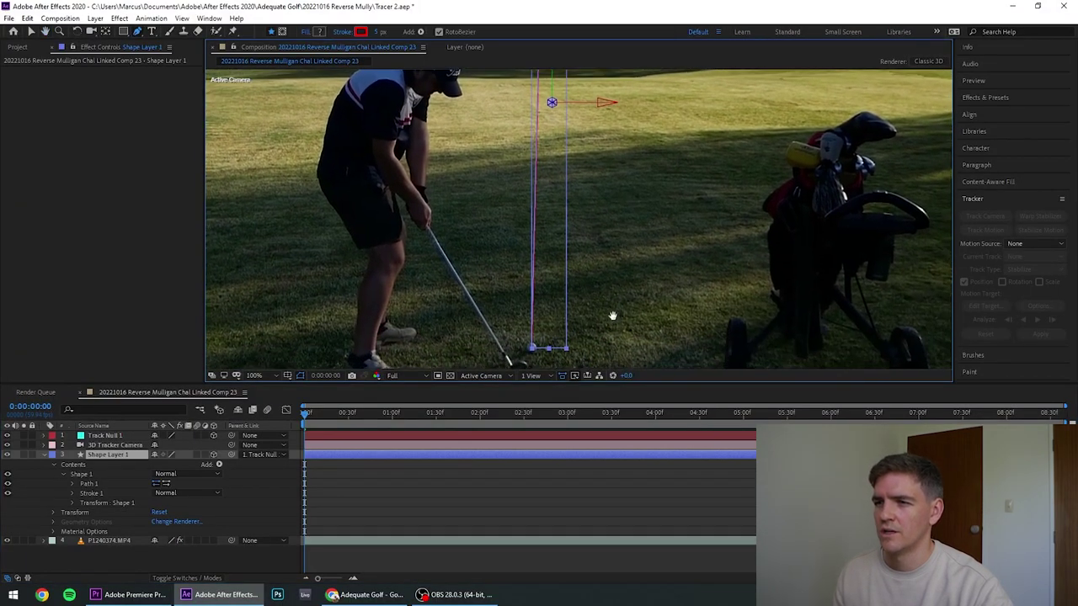
pyautogui.scroll(1, 601, 253)
pyautogui.scroll(1, 552, 276)
pyautogui.moveTo(594, 299); pyautogui.dragTo(614, 259)
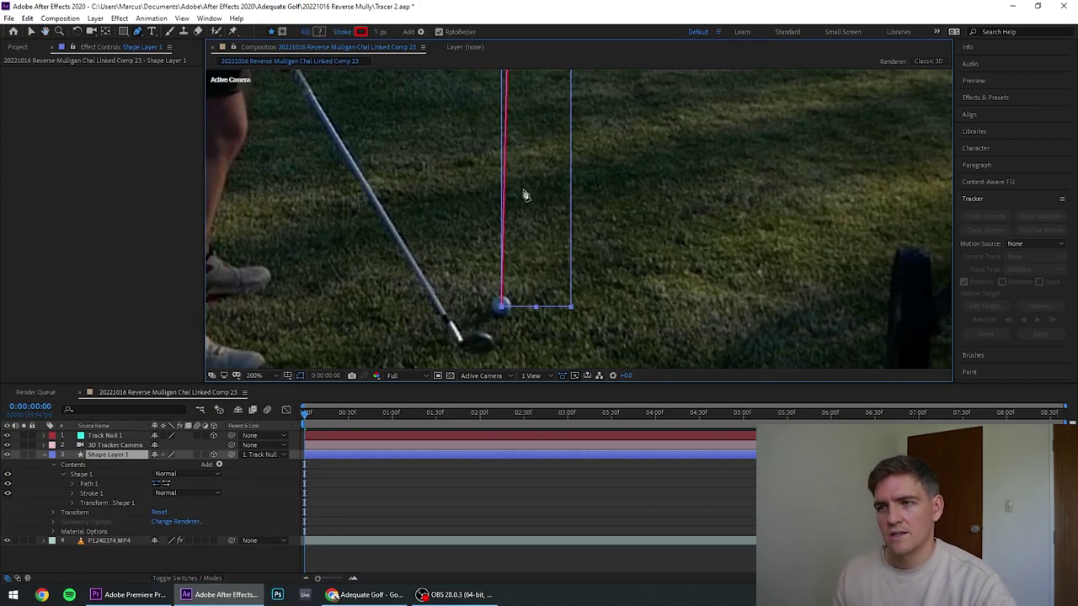
pyautogui.press(',')
pyautogui.press(',')
pyautogui.moveTo(623, 166); pyautogui.dragTo(618, 245)
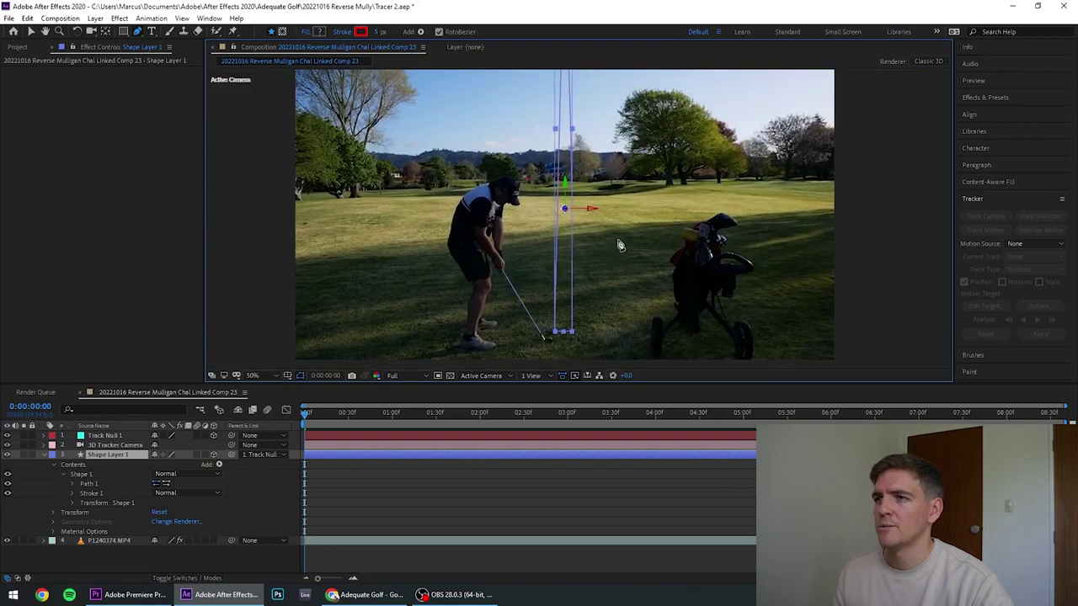
pyautogui.scroll(4, 564, 354)
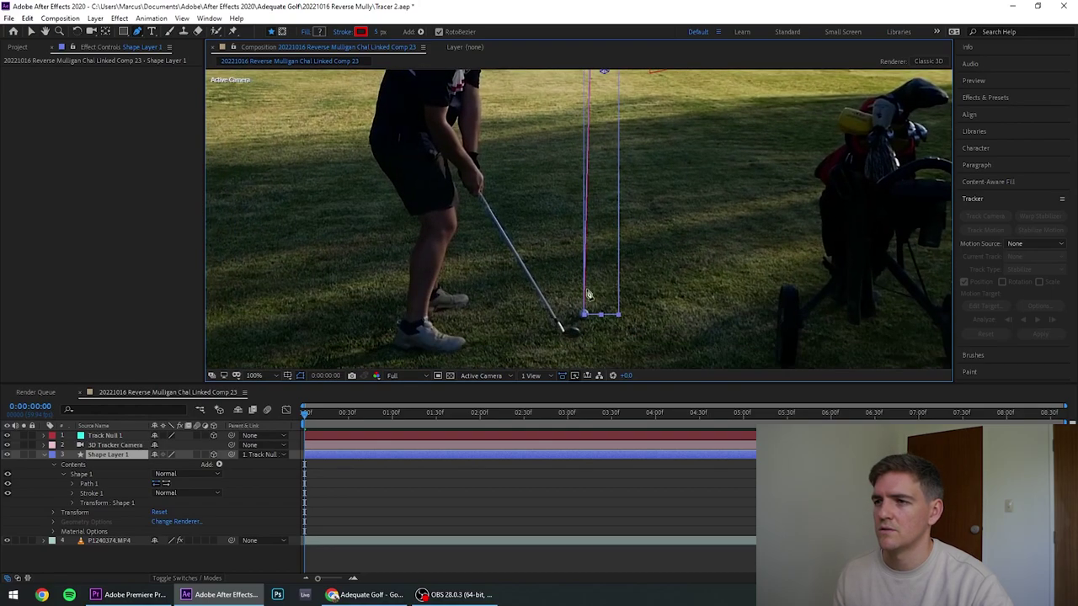
pyautogui.moveTo(698, 310); pyautogui.dragTo(669, 228)
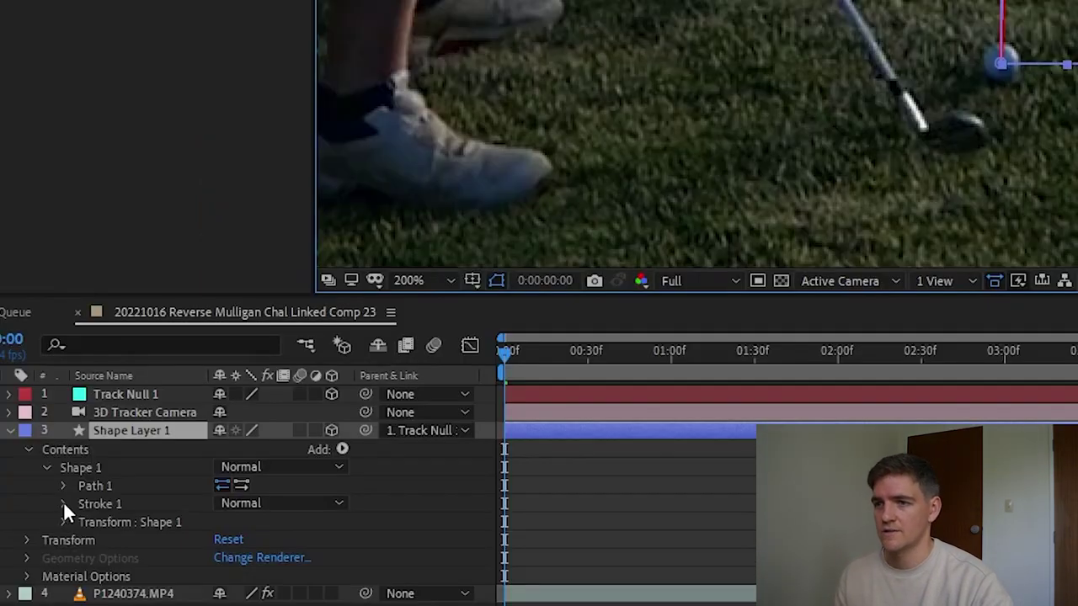
# Expand the Stroke 1 settings of Shape 1 and set the stroke width to 33
pyautogui.click(63, 503)
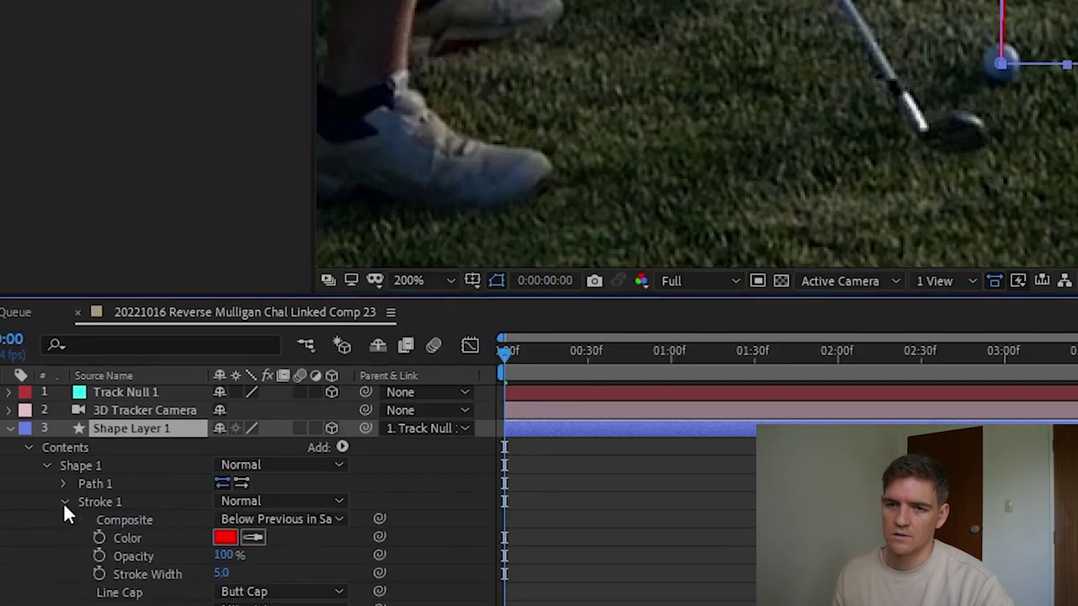
pyautogui.scroll(-1, 63, 505)
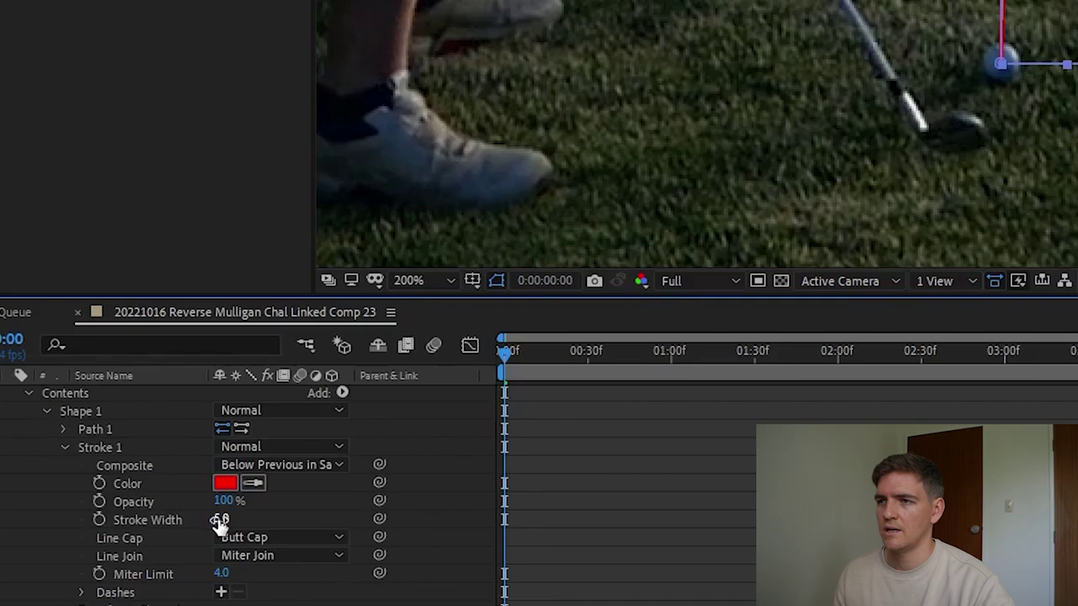
pyautogui.moveTo(217, 520); pyautogui.dragTo(240, 518)
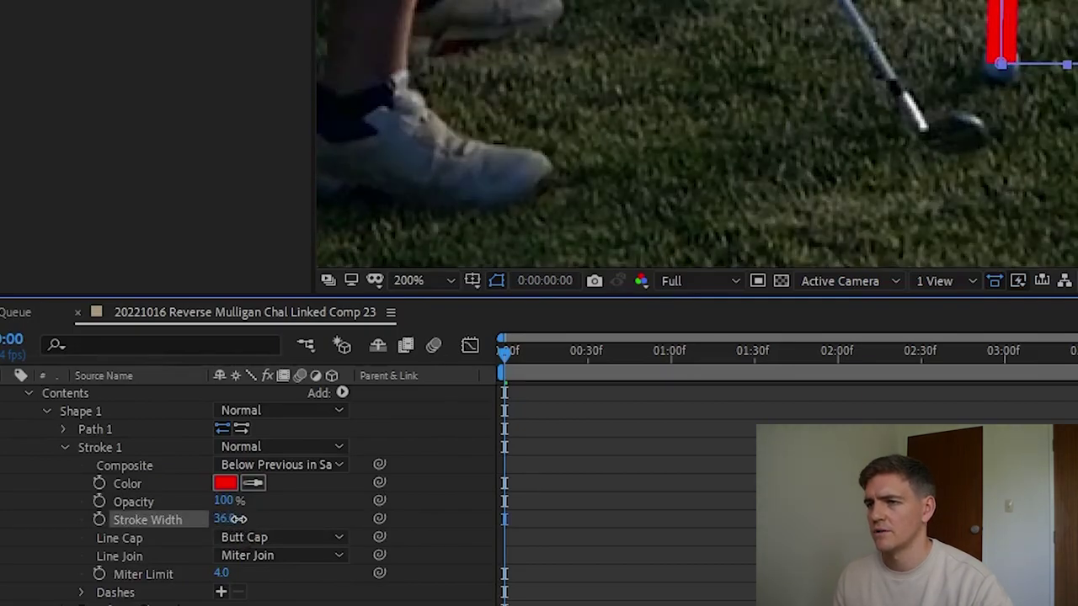
pyautogui.press('/')
pyautogui.press('.')
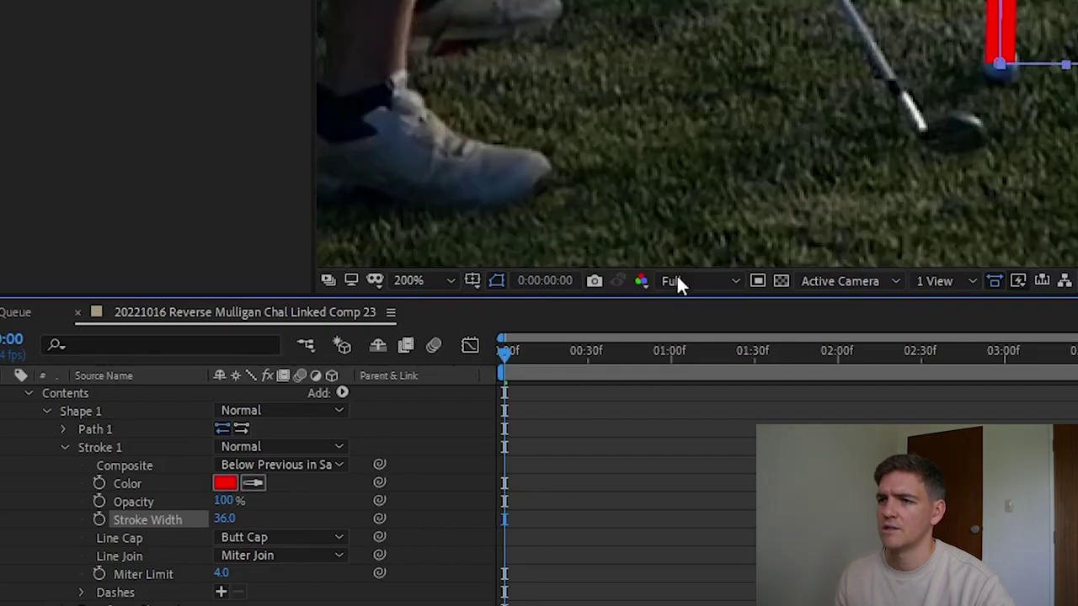
pyautogui.click(224, 518)
pyautogui.write('33')
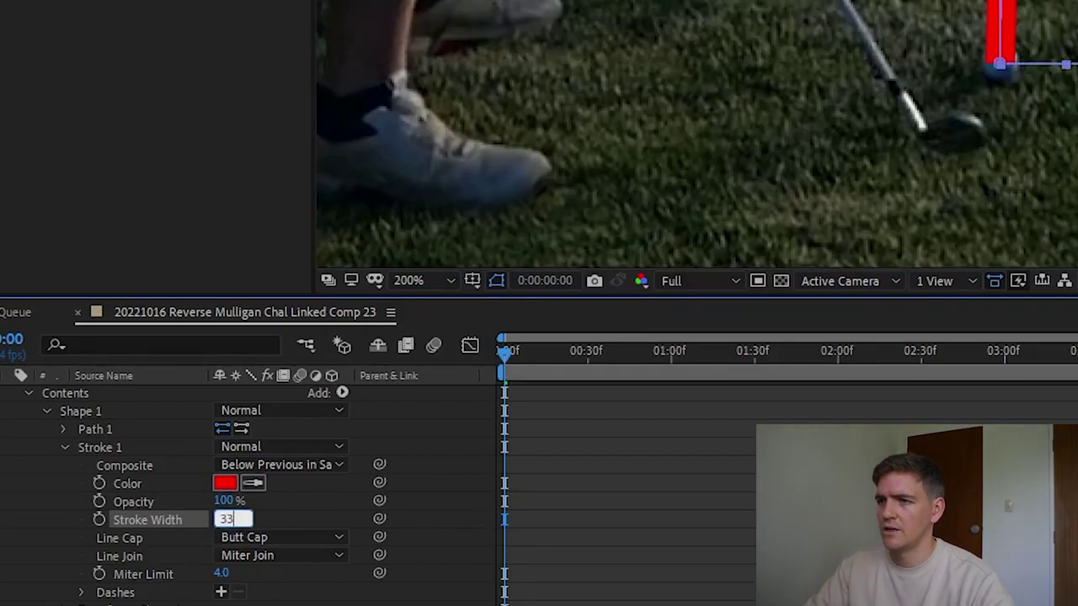
pyautogui.press('Return')
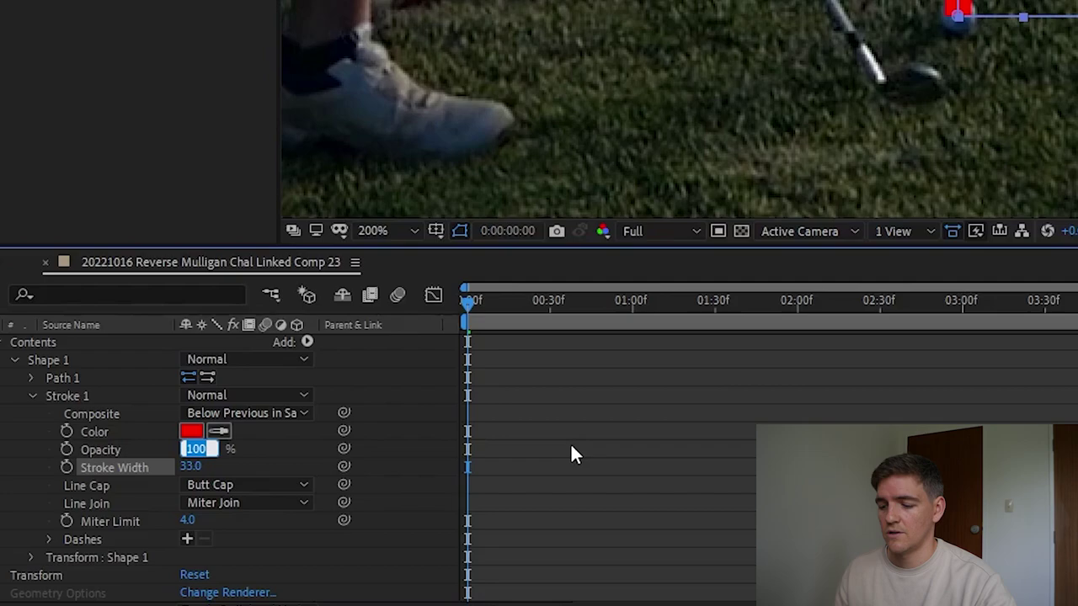
# Set the tracer stroke's opacity to 75% and its line cap to Round Cap
pyautogui.write('75')
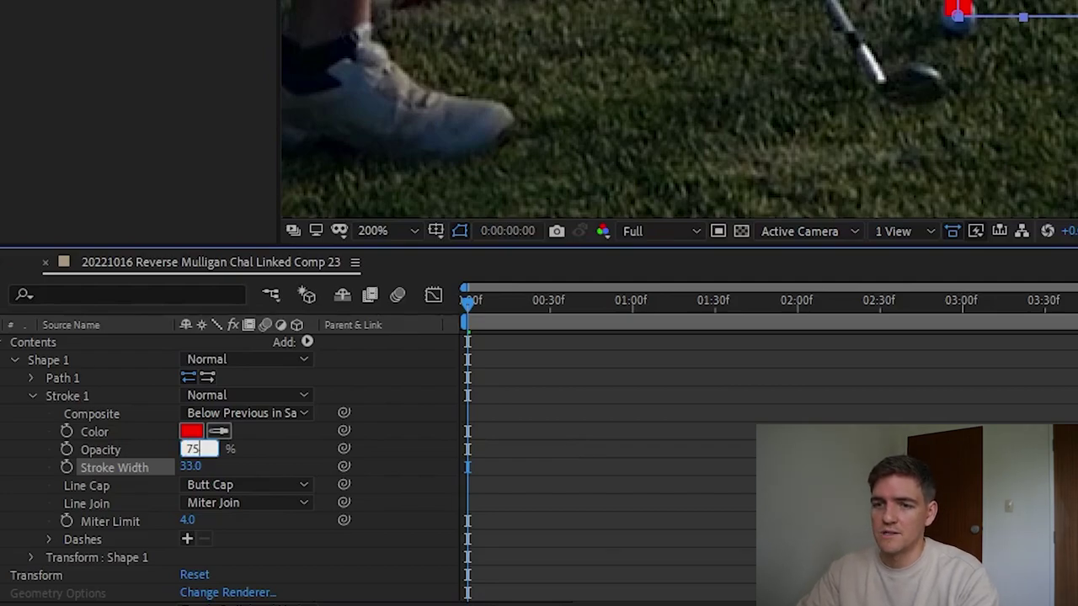
pyautogui.press('Return')
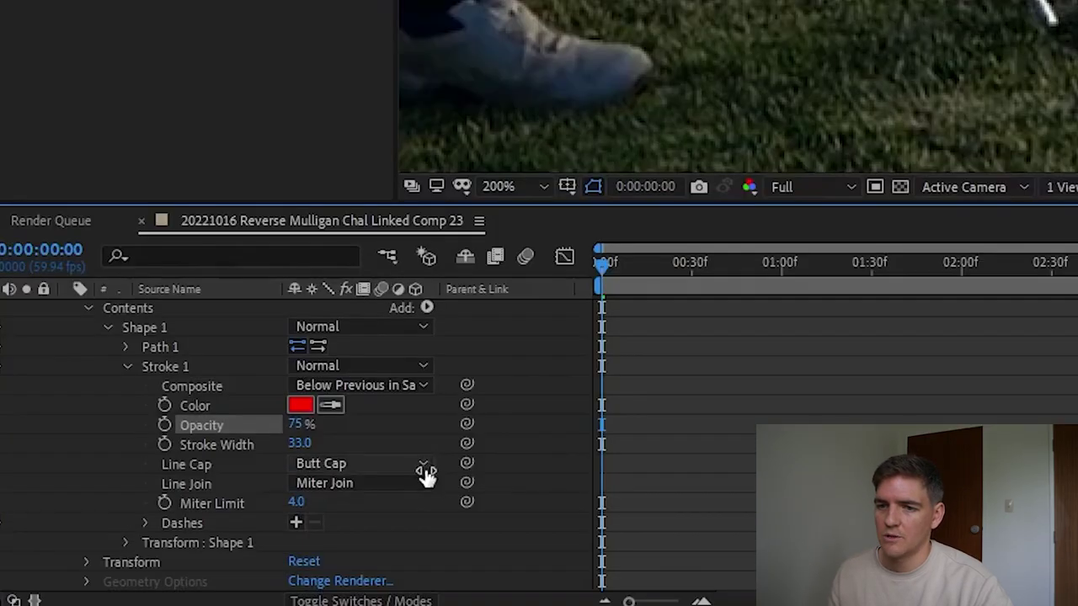
pyautogui.click(422, 473)
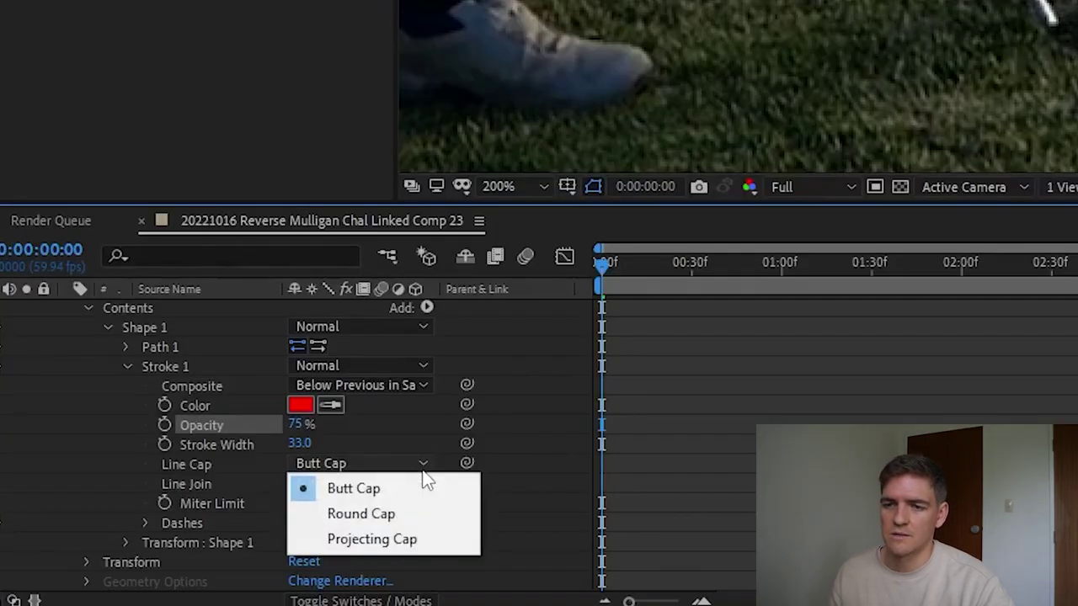
pyautogui.click(385, 512)
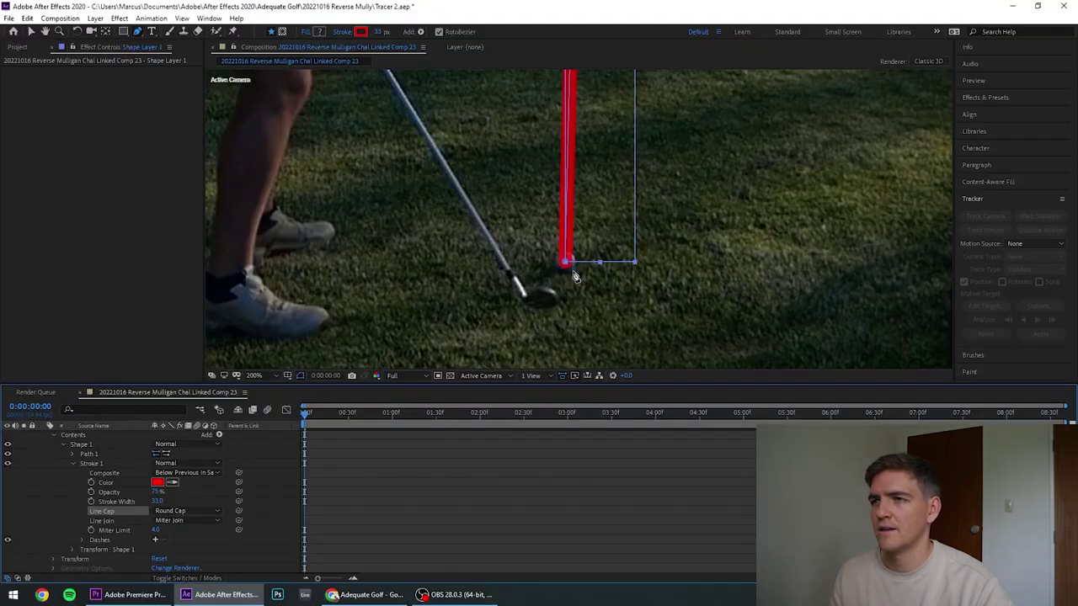
# Review the thicker tracer line against the footage through the clip, ending back at 0:00:00:00
pyautogui.scroll(-2, 576, 277)
pyautogui.moveTo(643, 157); pyautogui.dragTo(637, 294)
pyautogui.moveTo(615, 240); pyautogui.dragTo(622, 203)
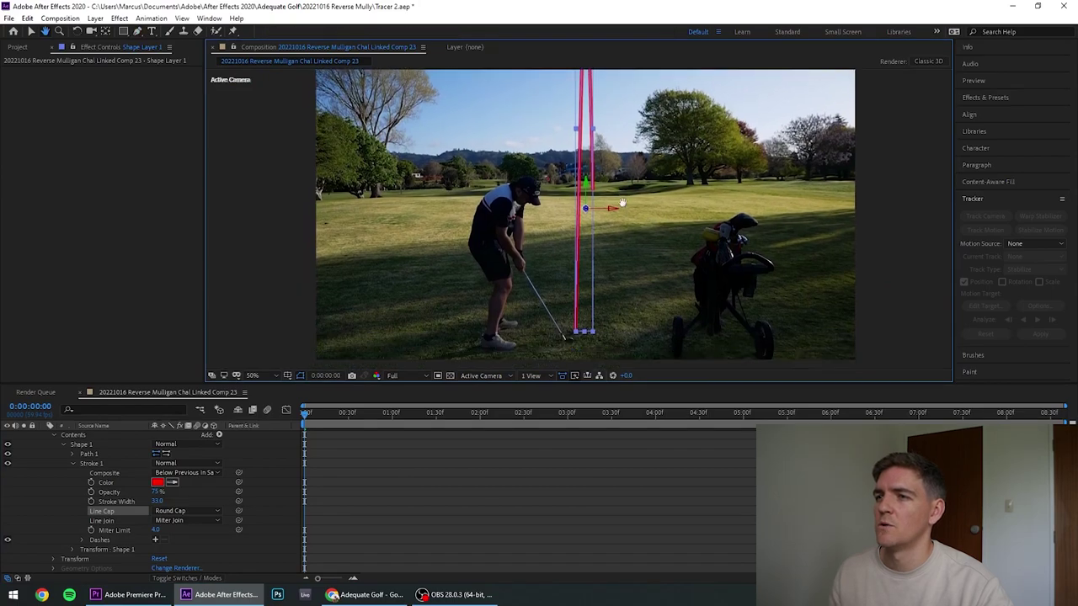
pyautogui.press('g')
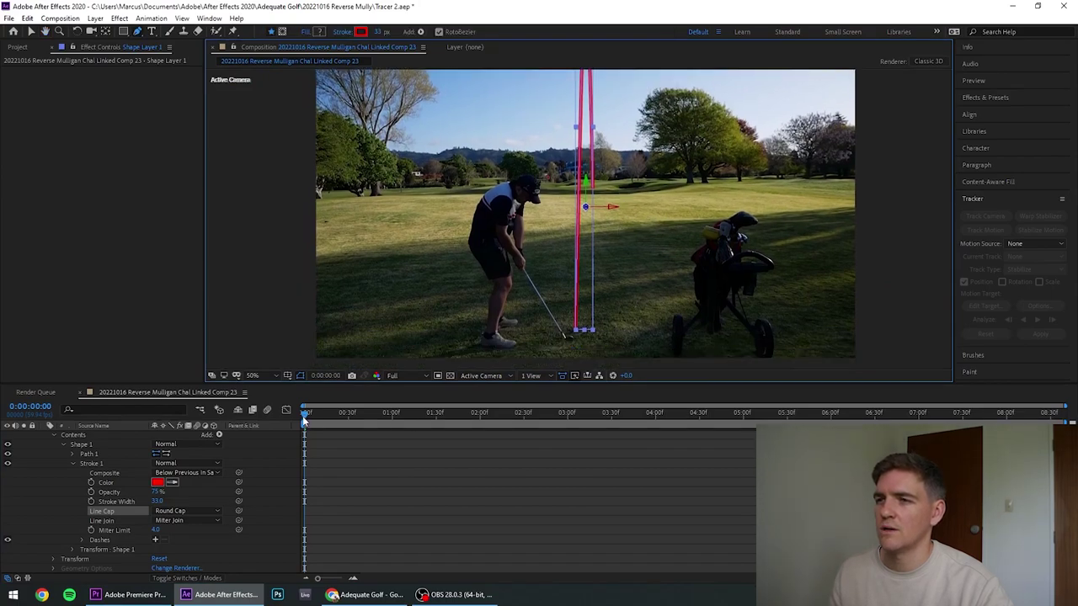
pyautogui.moveTo(302, 416); pyautogui.dragTo(295, 476)
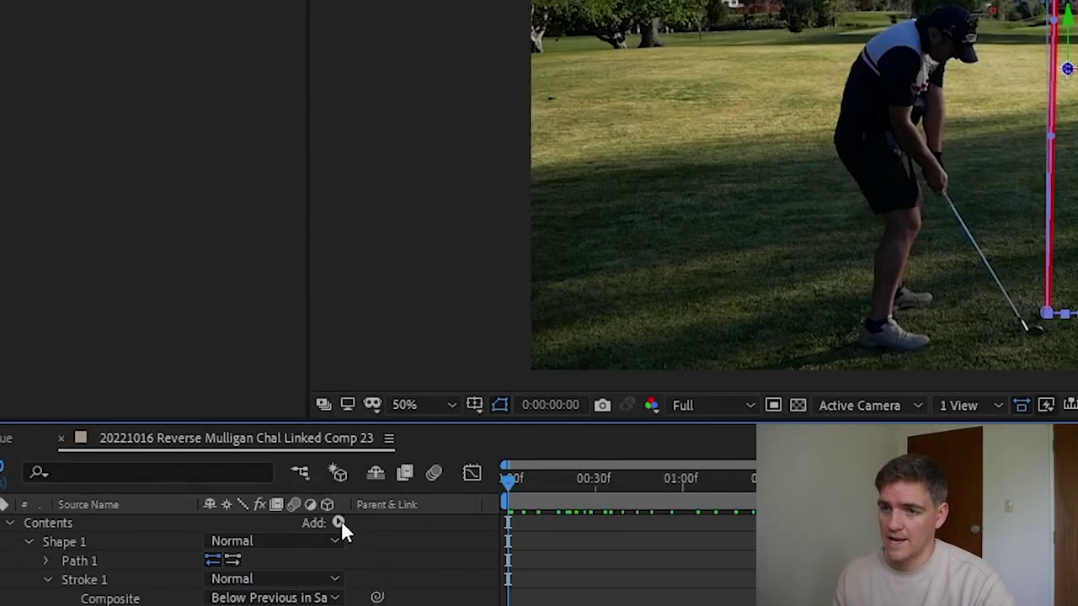
# Add Trim Paths to Shape 1 of the tracer layer and collapse the Stroke 1 settings
pyautogui.click(339, 522)
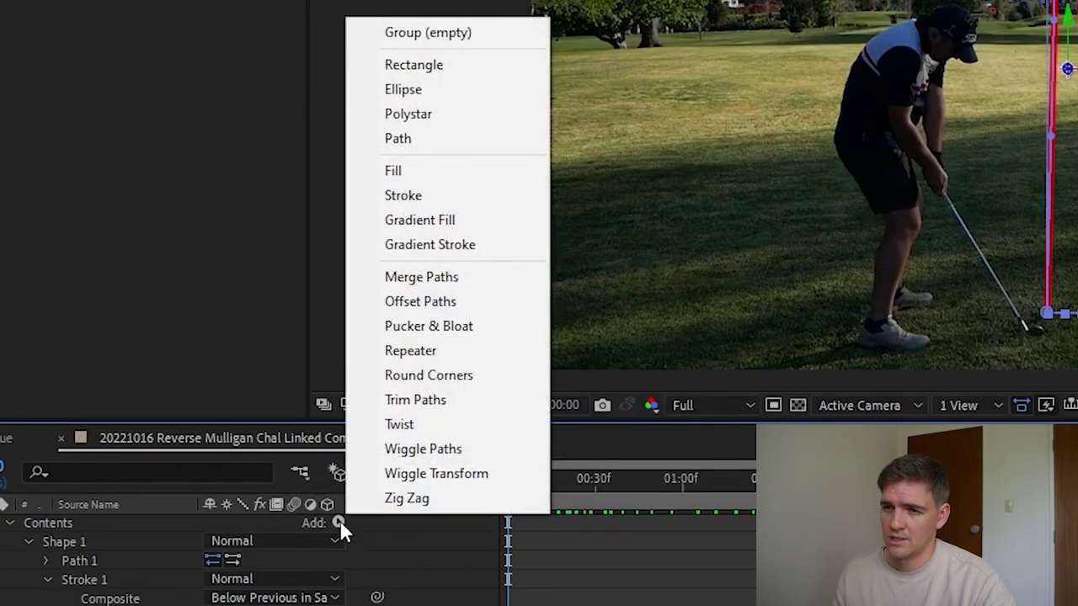
pyautogui.click(462, 406)
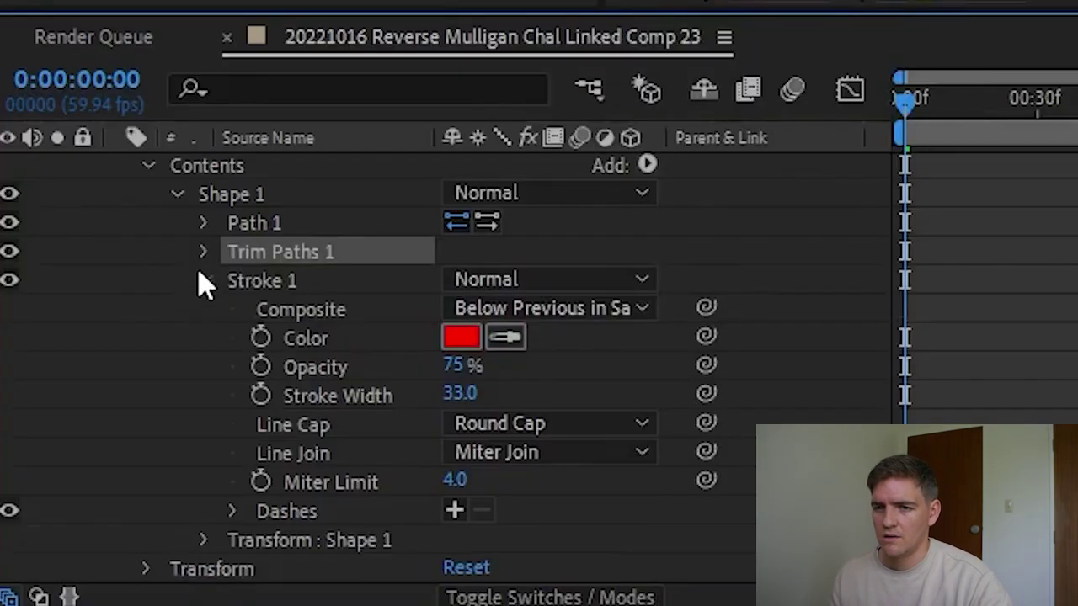
pyautogui.click(207, 281)
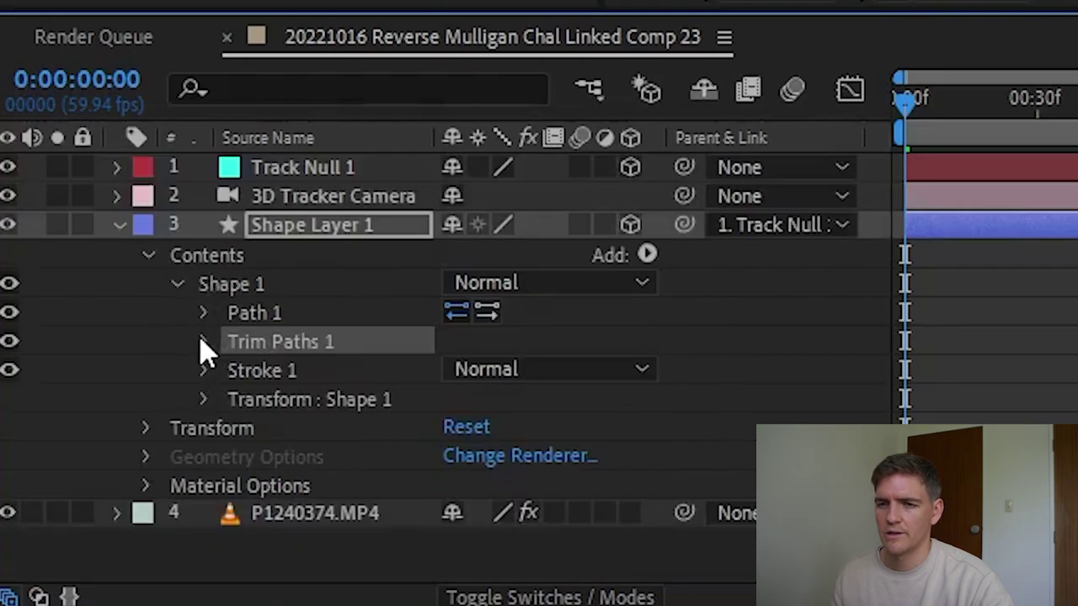
# Expand Trim Paths 1, set End to 0%, and start keyframing End at 0:00:00:00
pyautogui.click(204, 342)
pyautogui.scroll(-2, 97, 362)
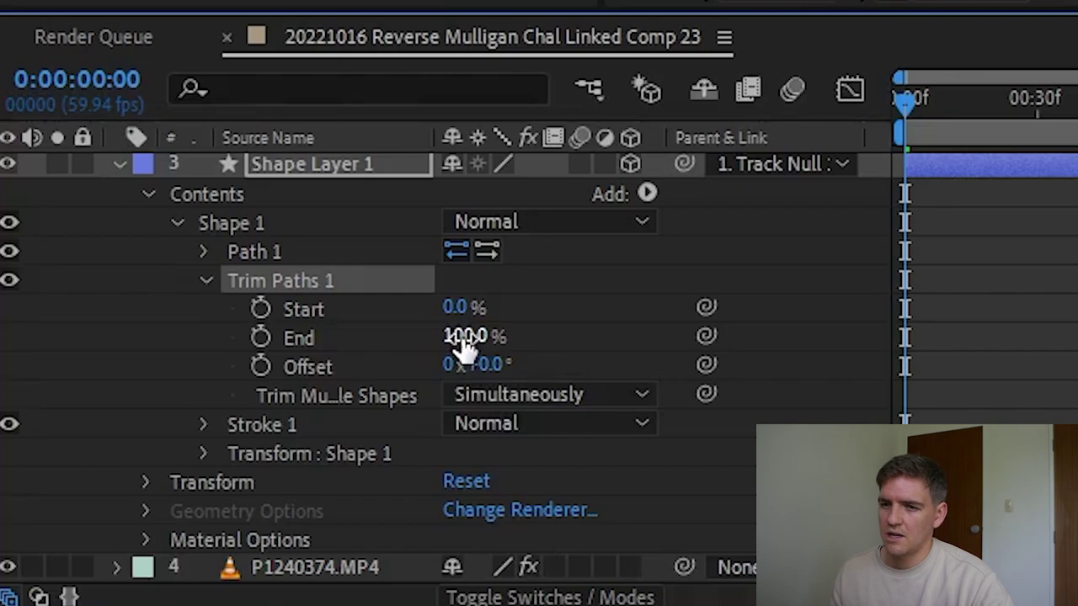
pyautogui.moveTo(464, 339); pyautogui.dragTo(345, 356)
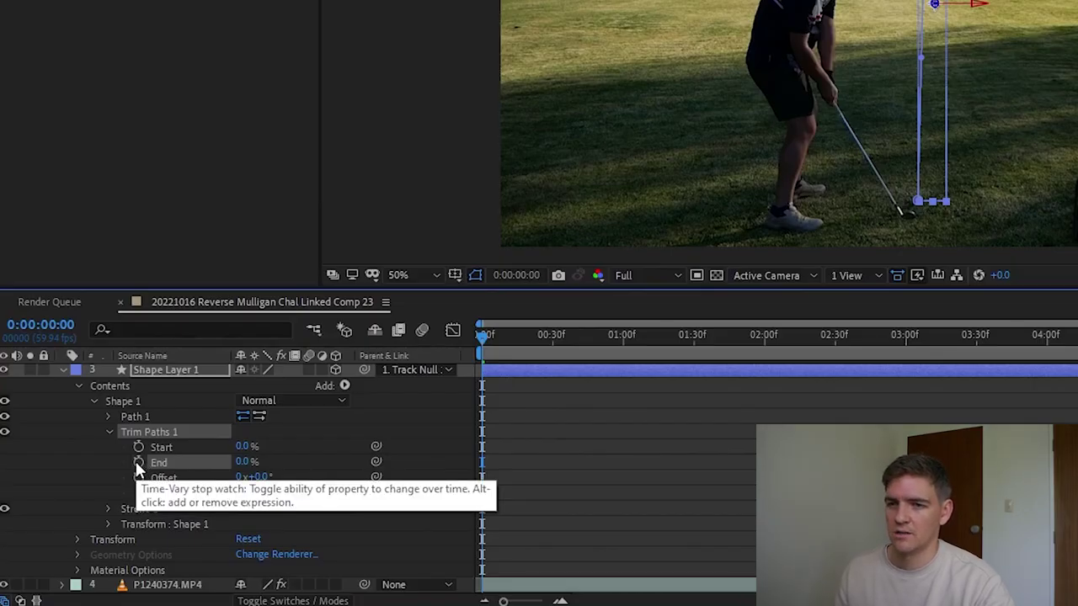
pyautogui.click(139, 463)
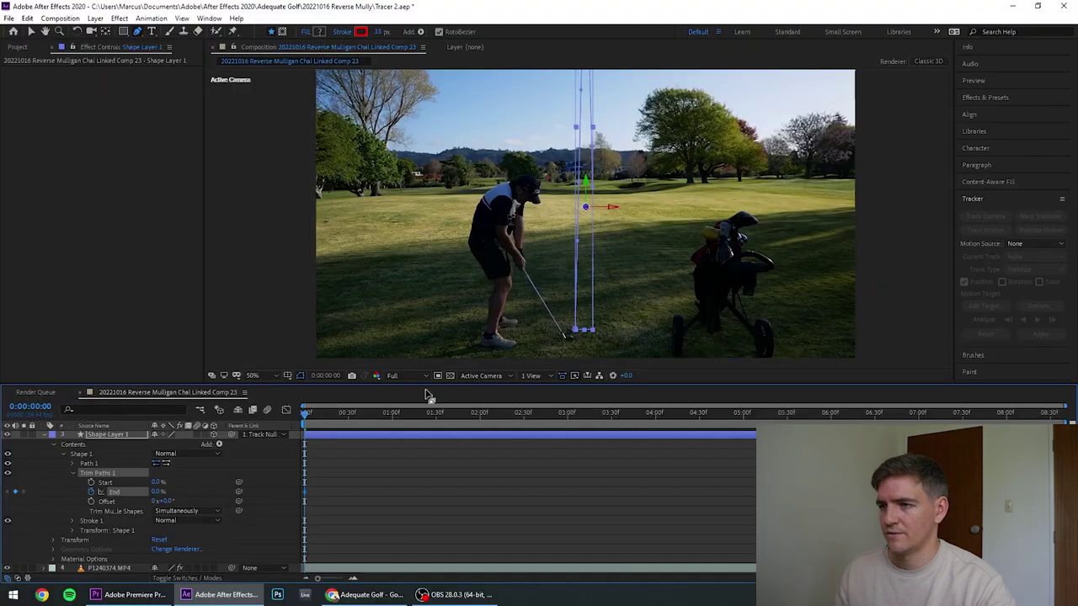
# Advance to 0:00:00:01 and keyframe the Trim Paths End at 1.7% to match the ball's position
pyautogui.scroll(4, 602, 311)
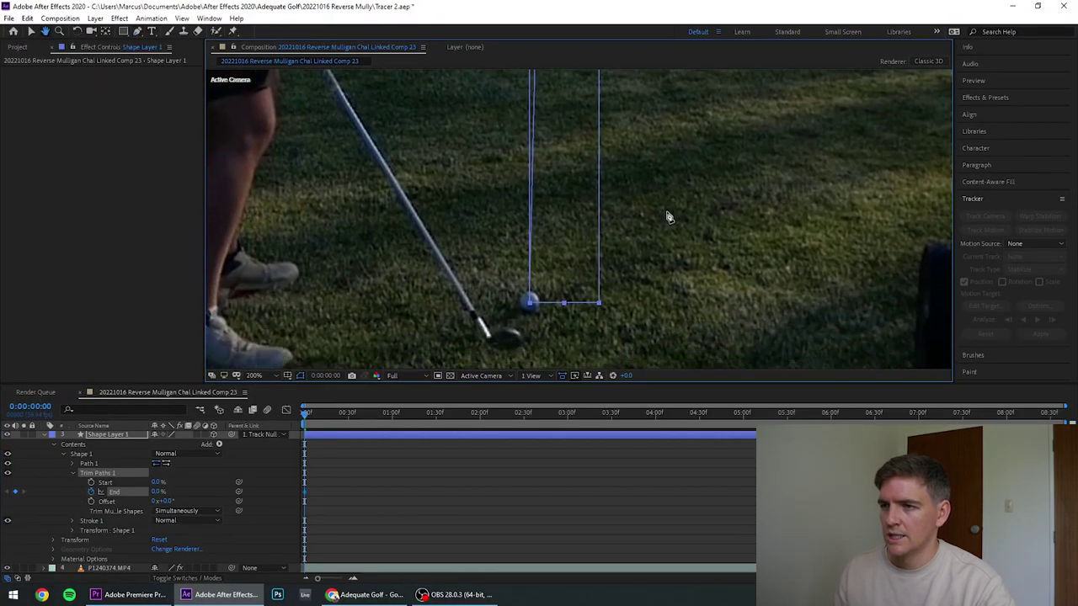
pyautogui.press('g')
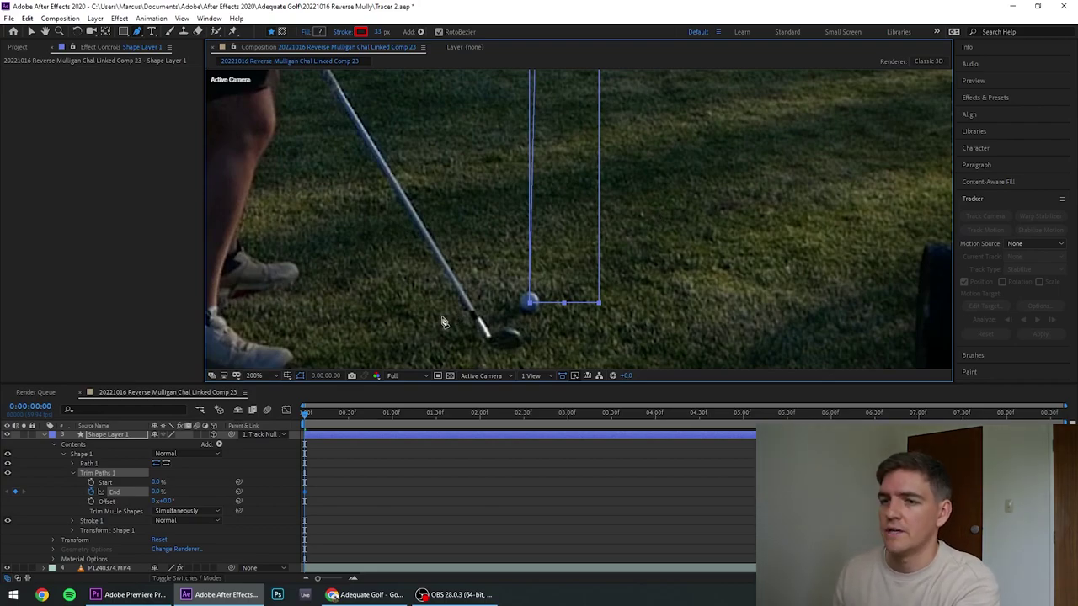
pyautogui.press('pagedown')
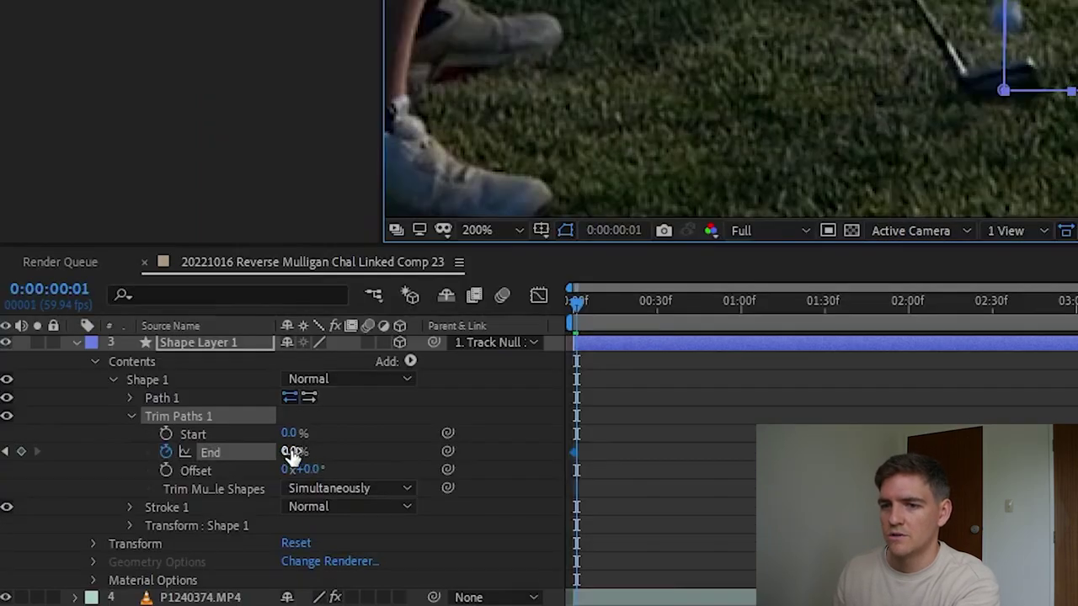
pyautogui.moveTo(291, 456); pyautogui.dragTo(294, 456)
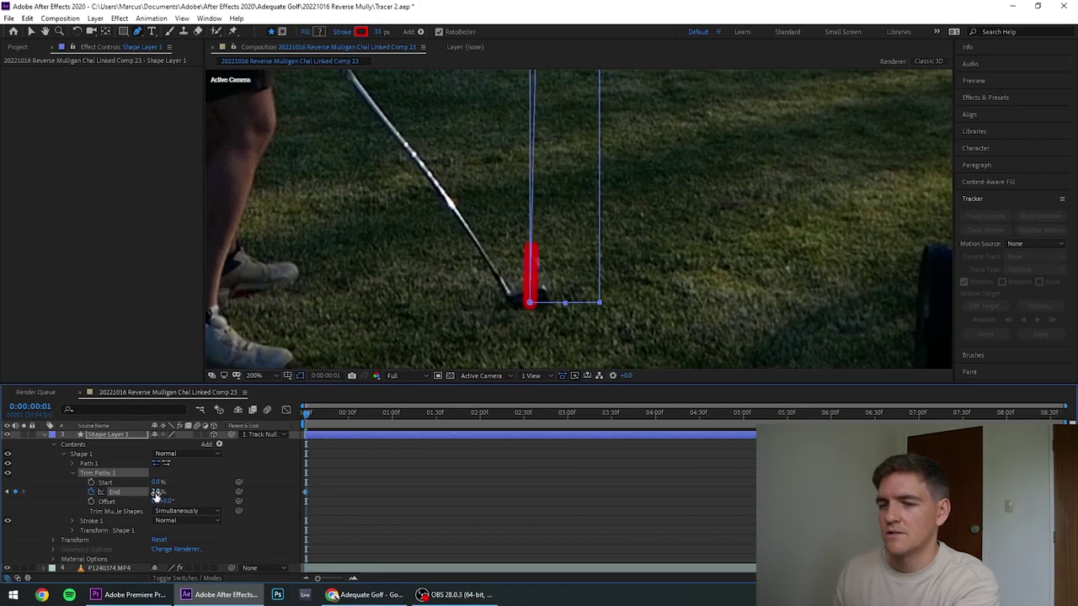
pyautogui.click(156, 491)
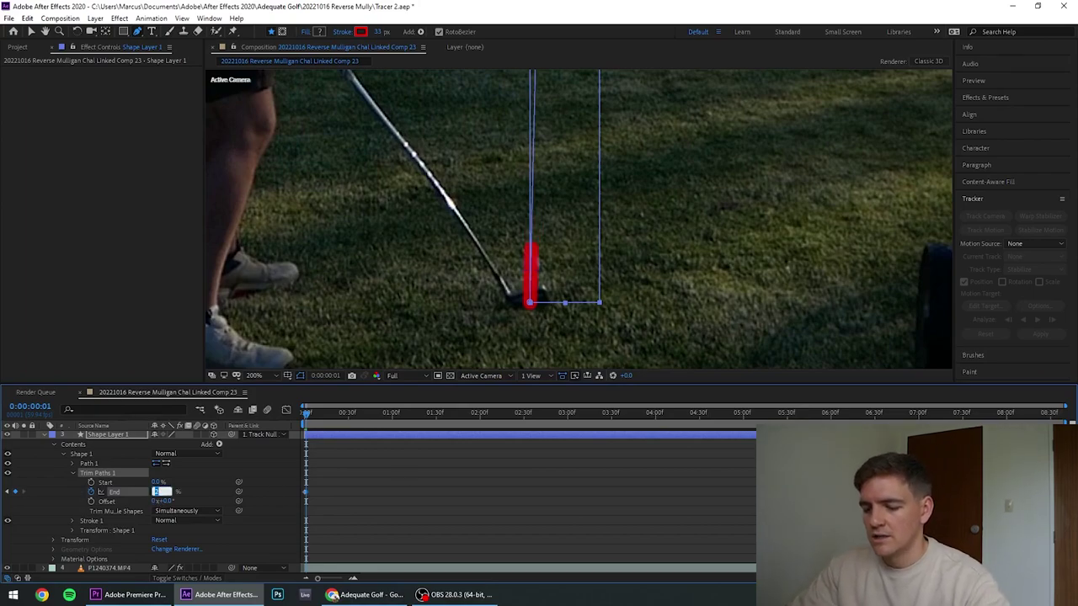
pyautogui.write('1.5')
pyautogui.press('Return')
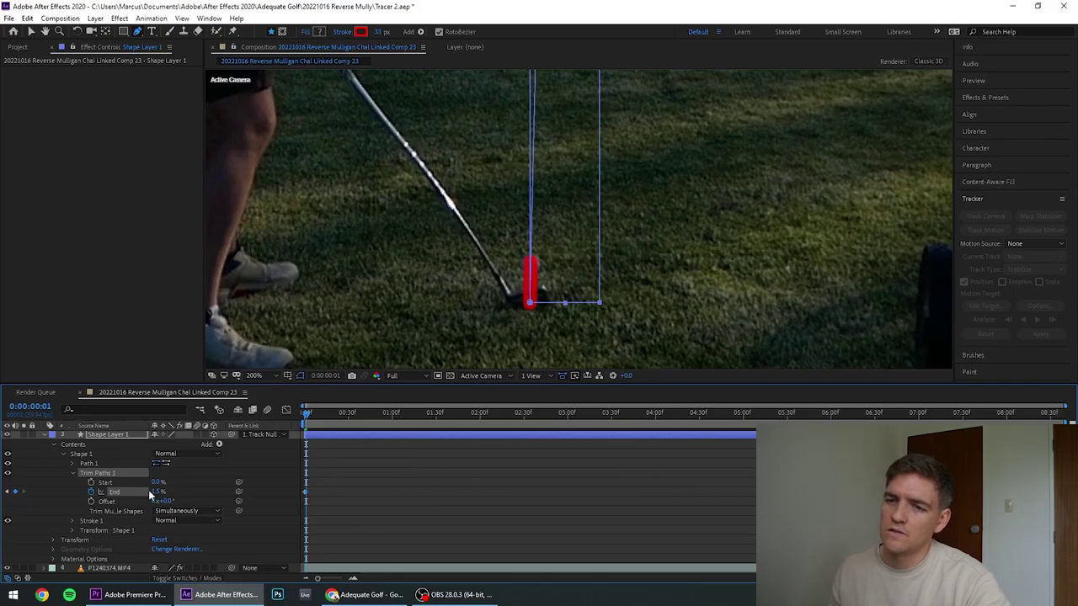
pyautogui.click(156, 492)
pyautogui.write('1.7')
pyautogui.press('Return')
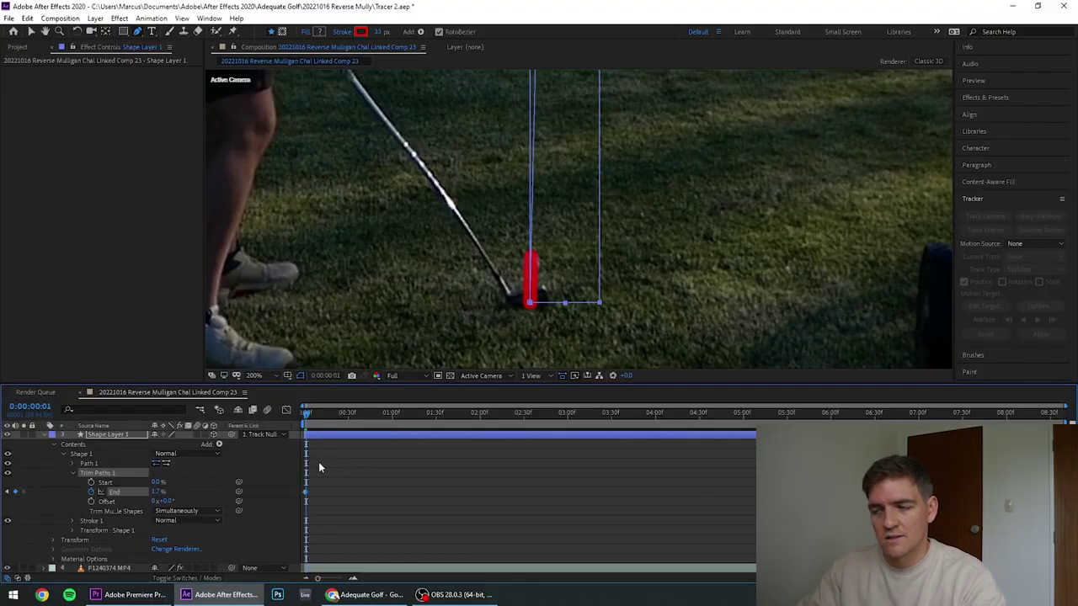
# Keyframe the Trim Paths End at 8% on 0:00:00:02 so the tracer reaches the ball
pyautogui.press('pagedown')
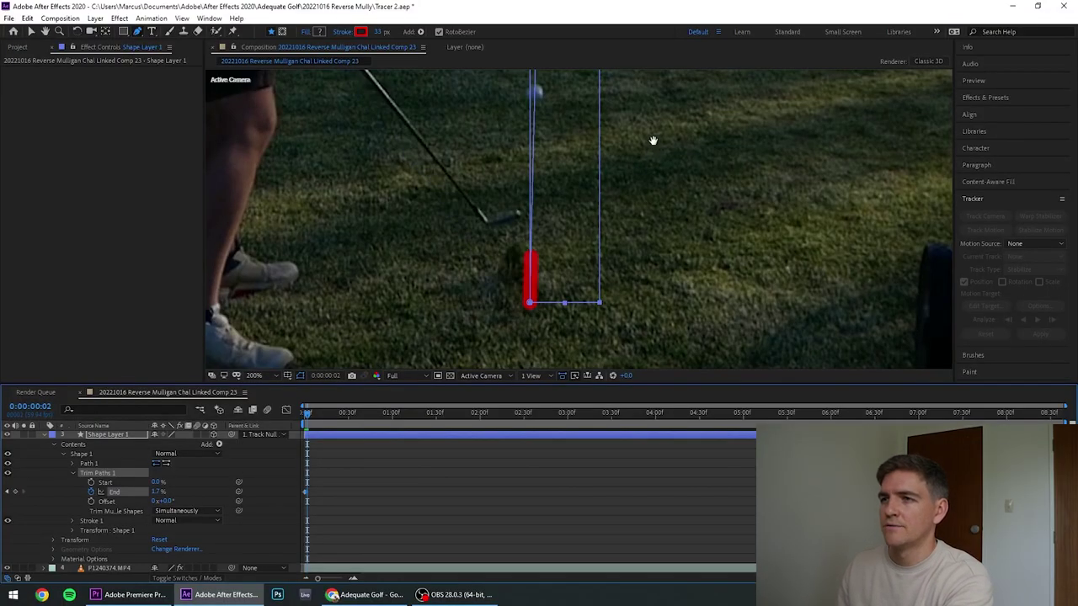
pyautogui.moveTo(155, 492); pyautogui.dragTo(160, 493)
pyautogui.click(159, 491)
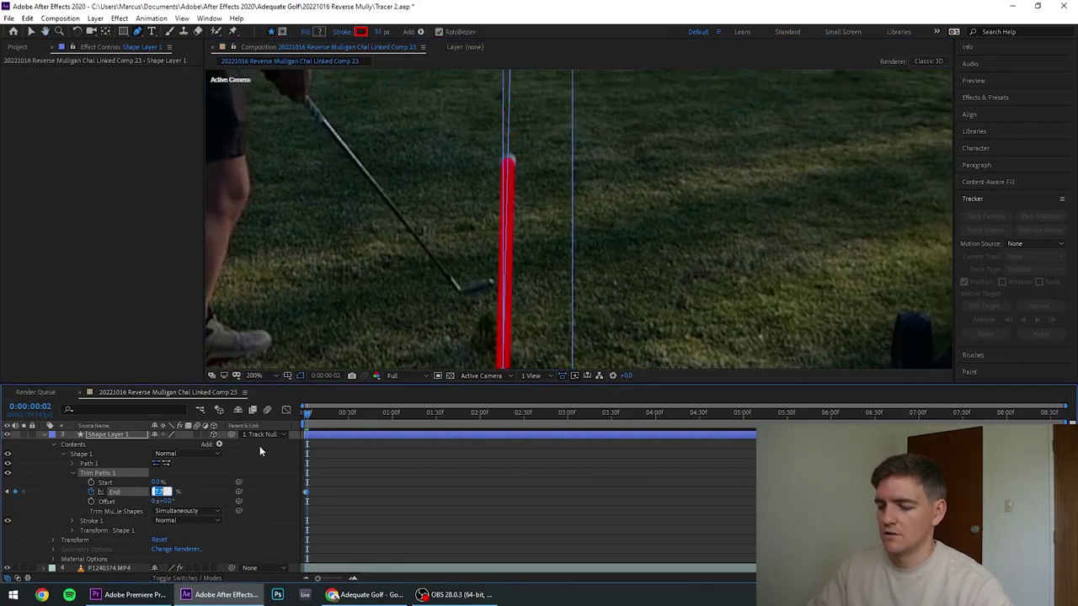
pyautogui.write('8')
pyautogui.press('Return')
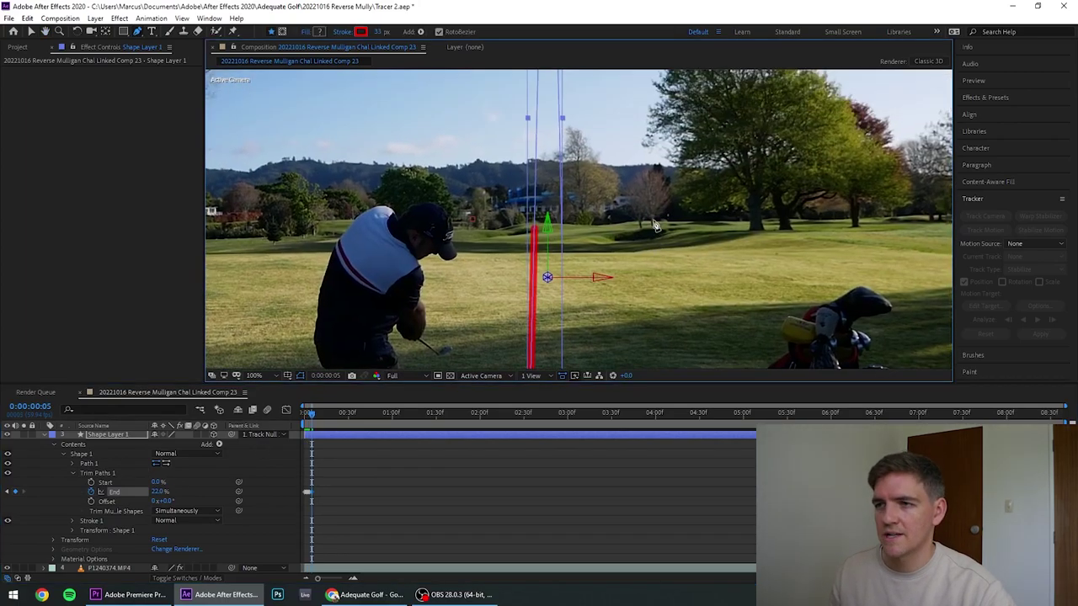
# Advance to 0:00:00:07 and keyframe the Trim Paths End at 28.5%, extending the tracer to the ball
pyautogui.press('pagedown')
pyautogui.press('pagedown')
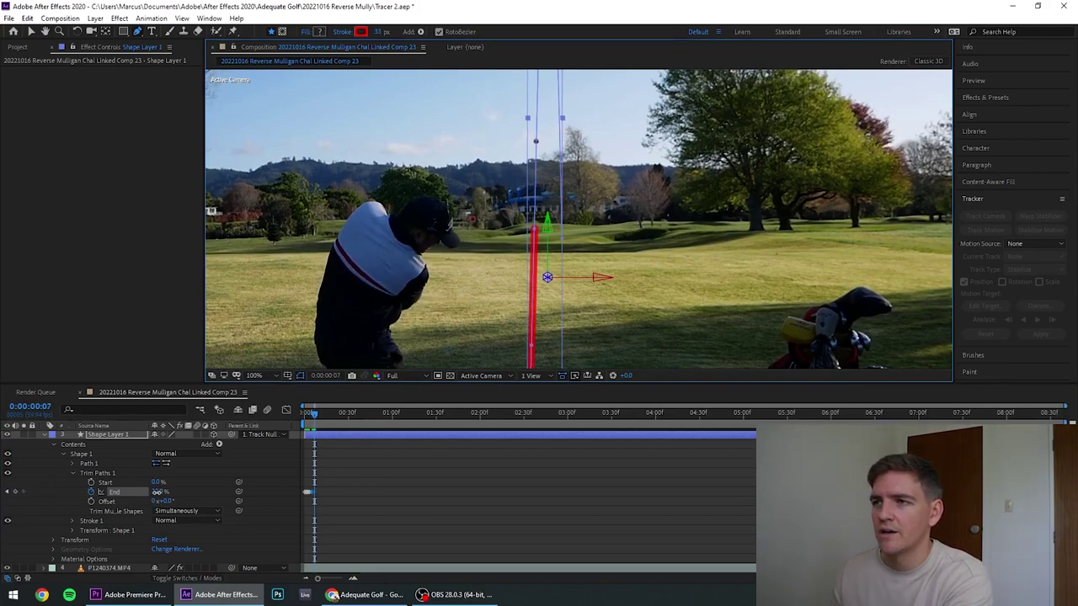
pyautogui.moveTo(155, 492); pyautogui.dragTo(158, 491)
pyautogui.click(157, 492)
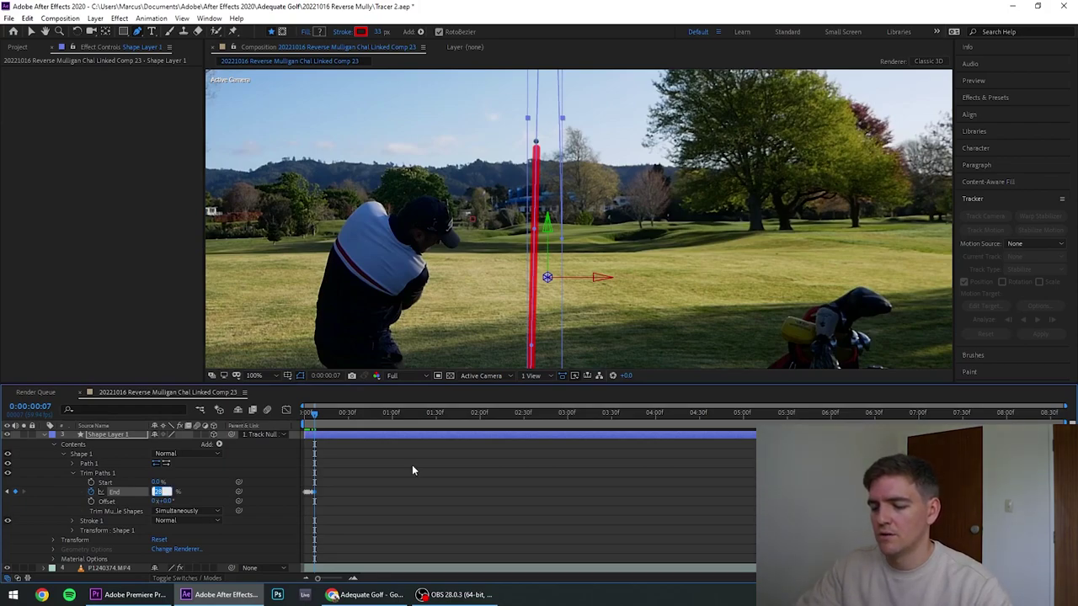
pyautogui.write('28.5')
pyautogui.press('Return')
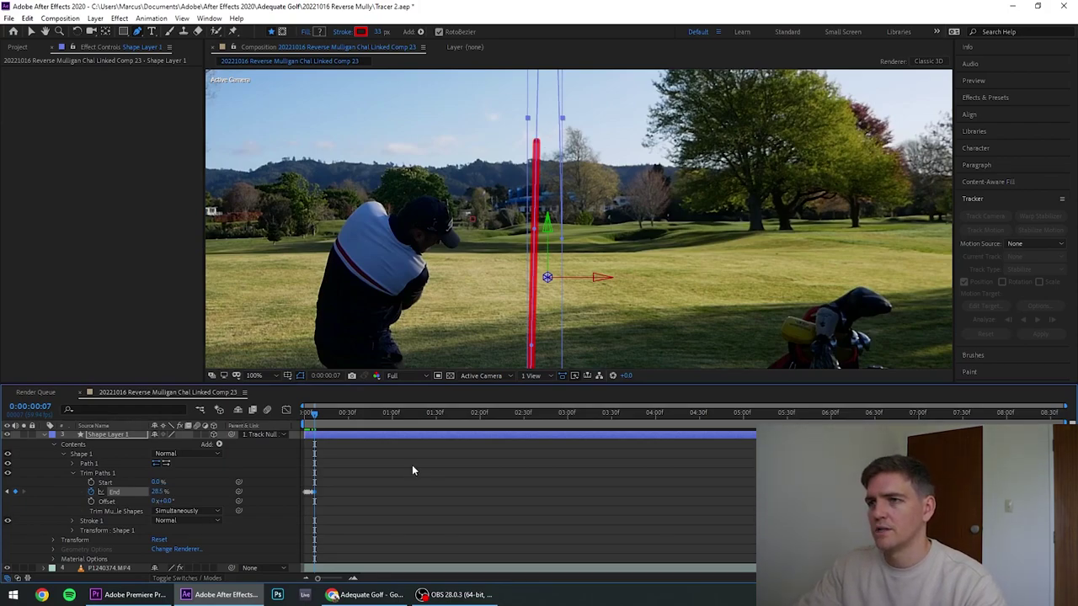
# Advance to 0:00:00:11 and keyframe the Trim Paths End at 38% to cover the ball in the sky
pyautogui.press('pagedown')
pyautogui.press('pagedown')
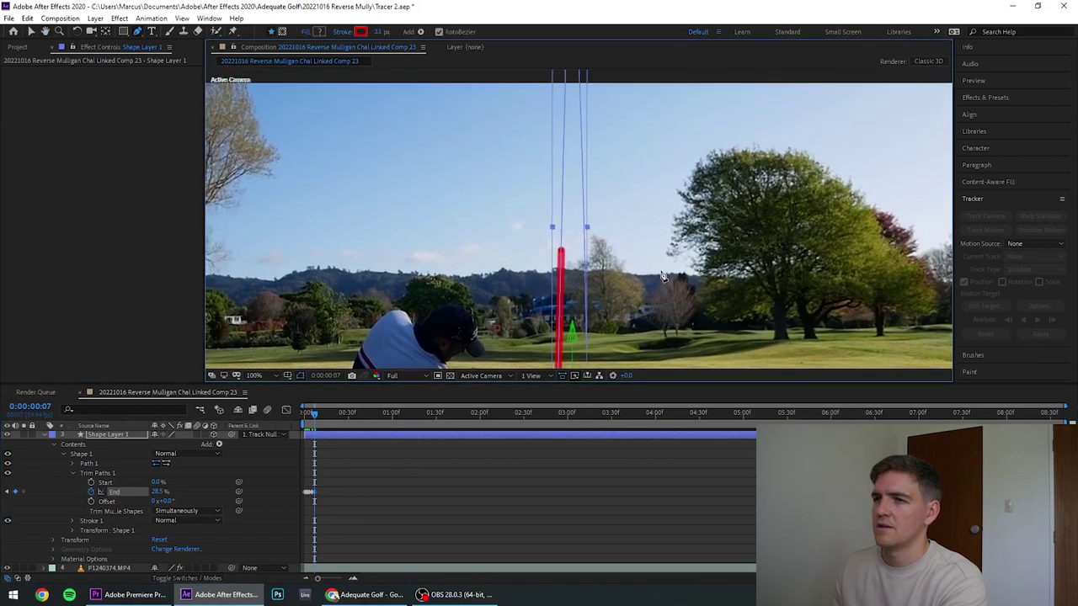
pyautogui.press('pagedown')
pyautogui.press('pagedown')
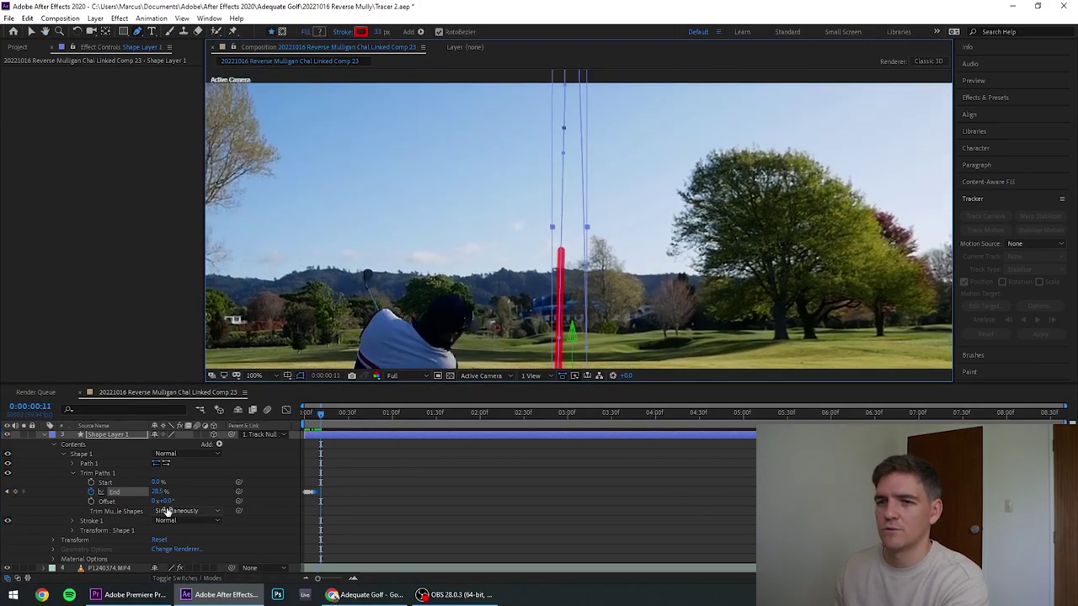
pyautogui.moveTo(163, 492); pyautogui.dragTo(165, 494)
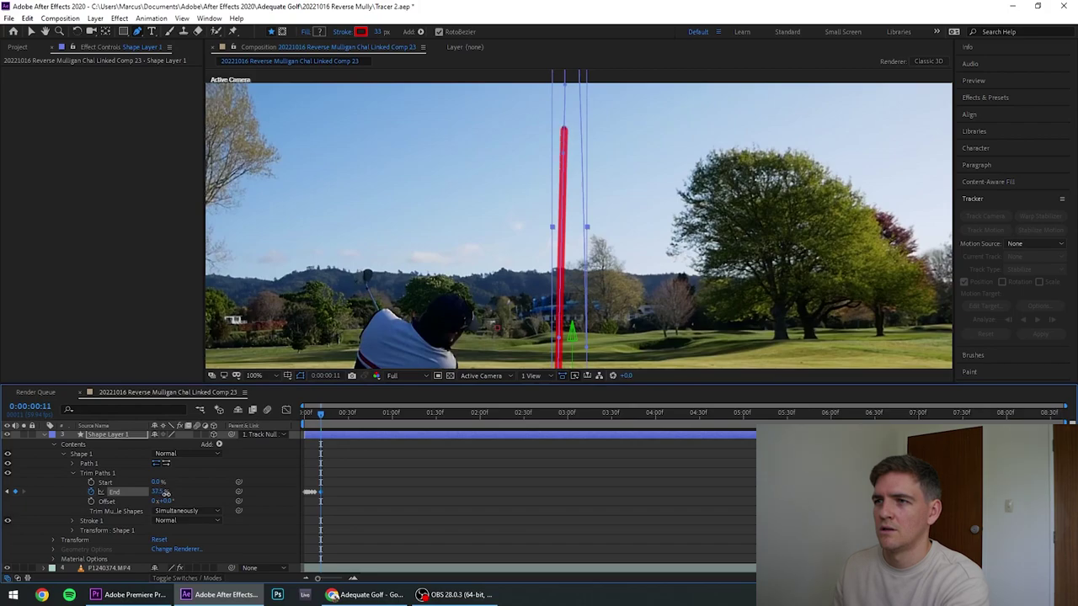
pyautogui.click(160, 492)
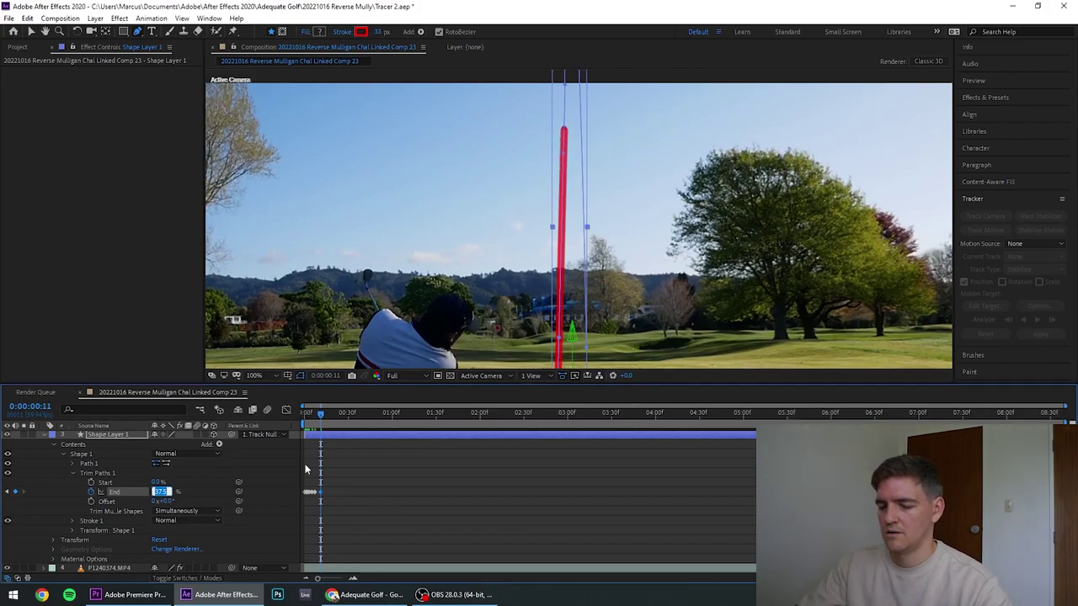
pyautogui.press('Return')
# Keyframe the Trim Paths End at 41% on 0:00:00:15 and at 50% on 0:00:01:31
pyautogui.press('pagedown')
pyautogui.press('pagedown')
pyautogui.press('pagedown')
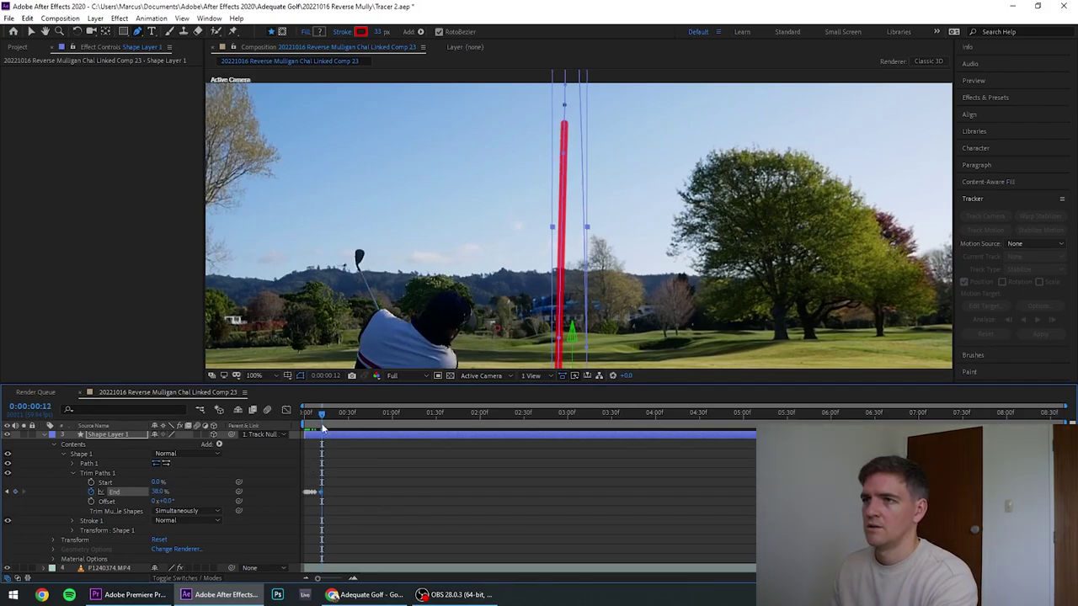
pyautogui.press('pagedown')
pyautogui.moveTo(160, 492); pyautogui.dragTo(161, 492)
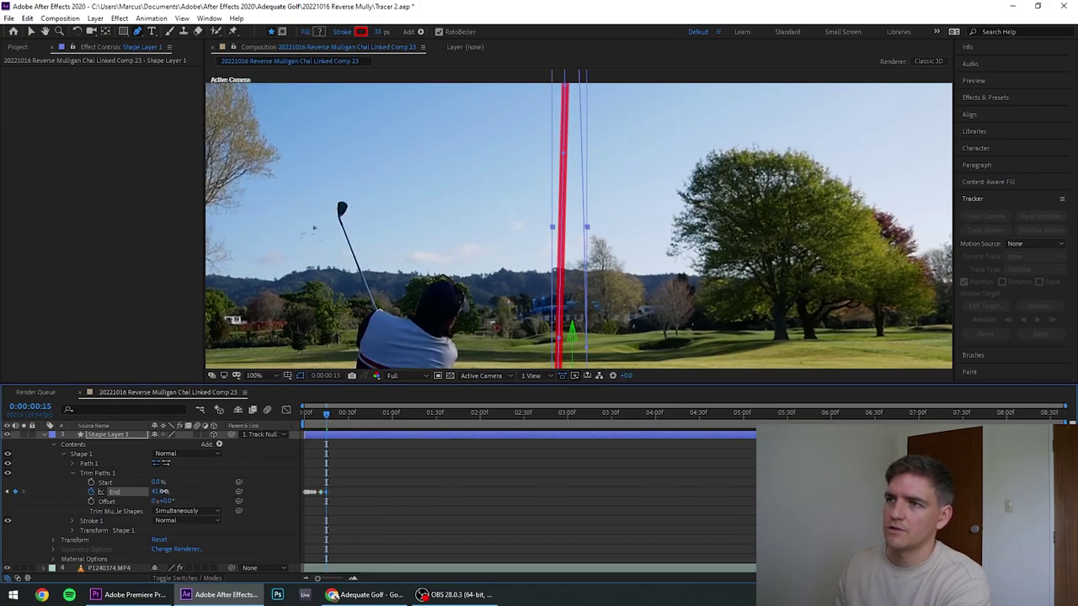
pyautogui.moveTo(325, 413); pyautogui.dragTo(437, 430)
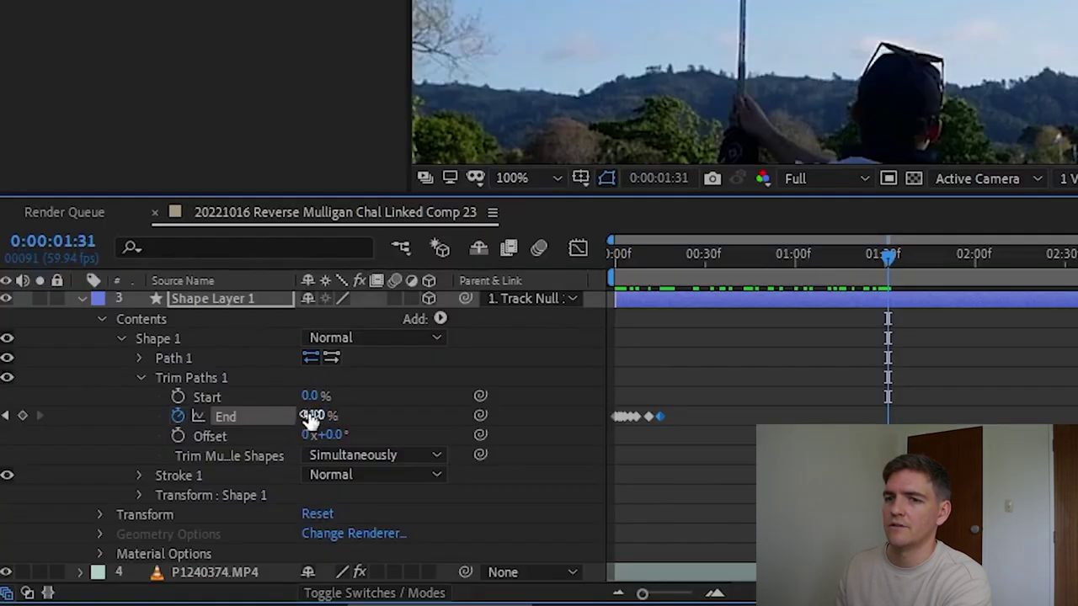
pyautogui.moveTo(157, 493); pyautogui.dragTo(164, 492)
# Play the tracer animation from 0:00:00:00 and check how the line follows the ball through the clip
pyautogui.moveTo(885, 263); pyautogui.dragTo(613, 257)
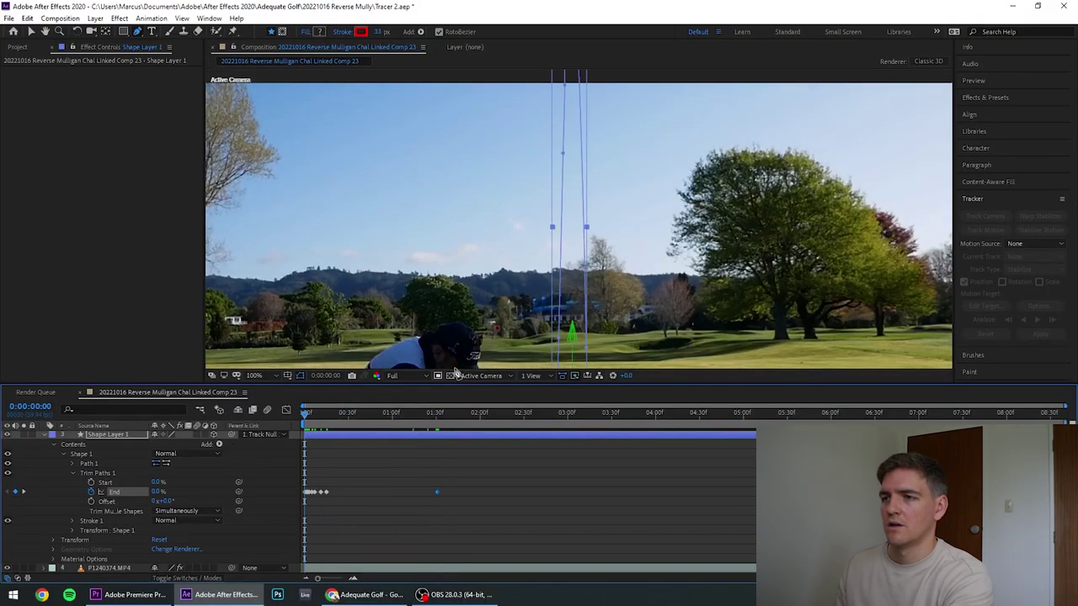
pyautogui.scroll(-1, 647, 310)
pyautogui.moveTo(648, 312); pyautogui.dragTo(612, 209)
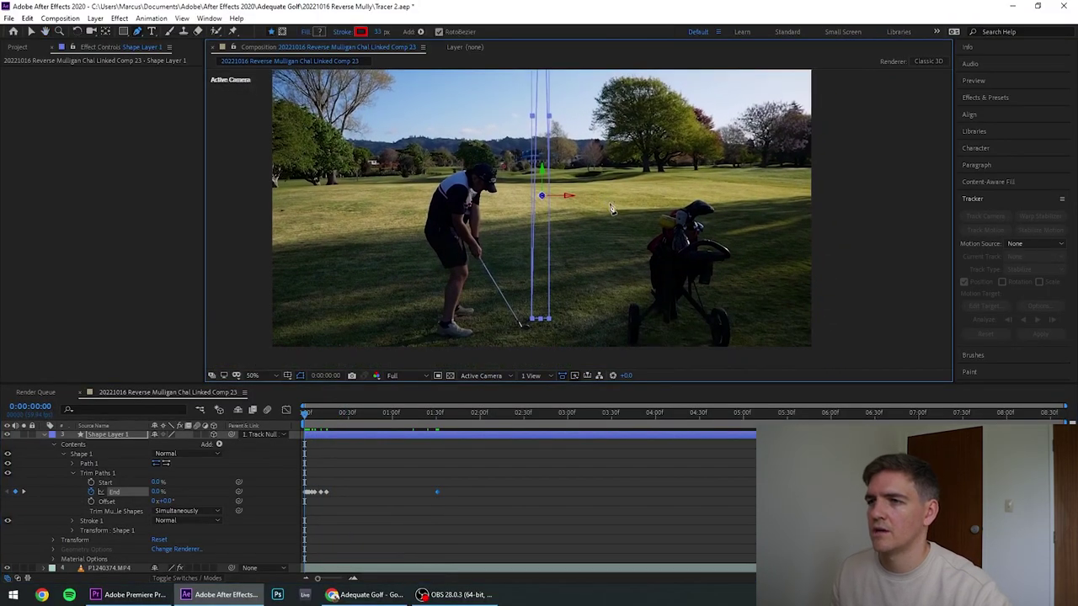
pyautogui.press('space')
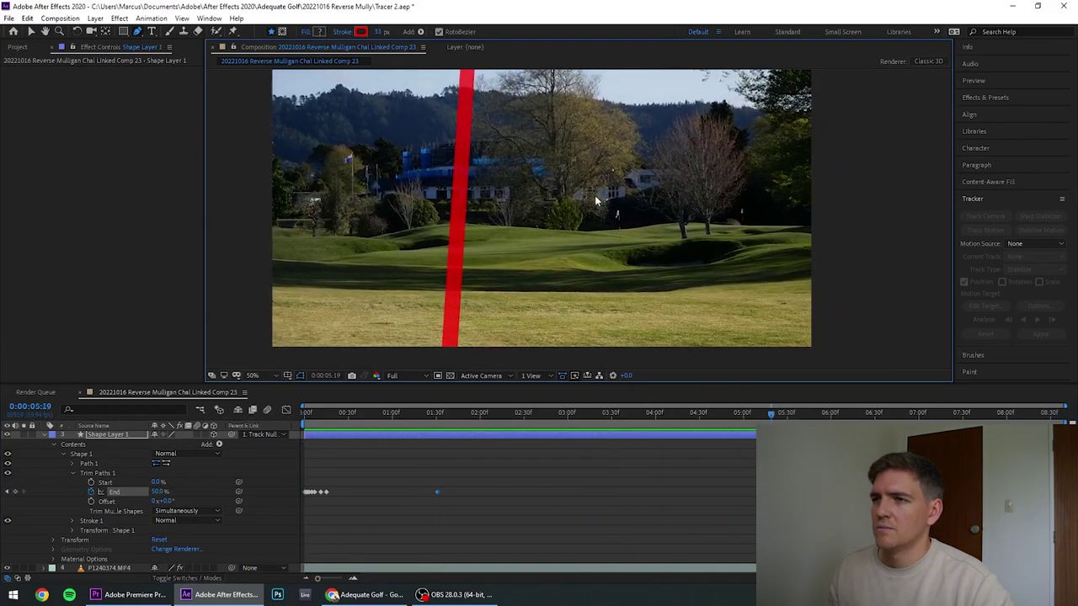
pyautogui.press('space')
pyautogui.press('g')
pyautogui.press('space')
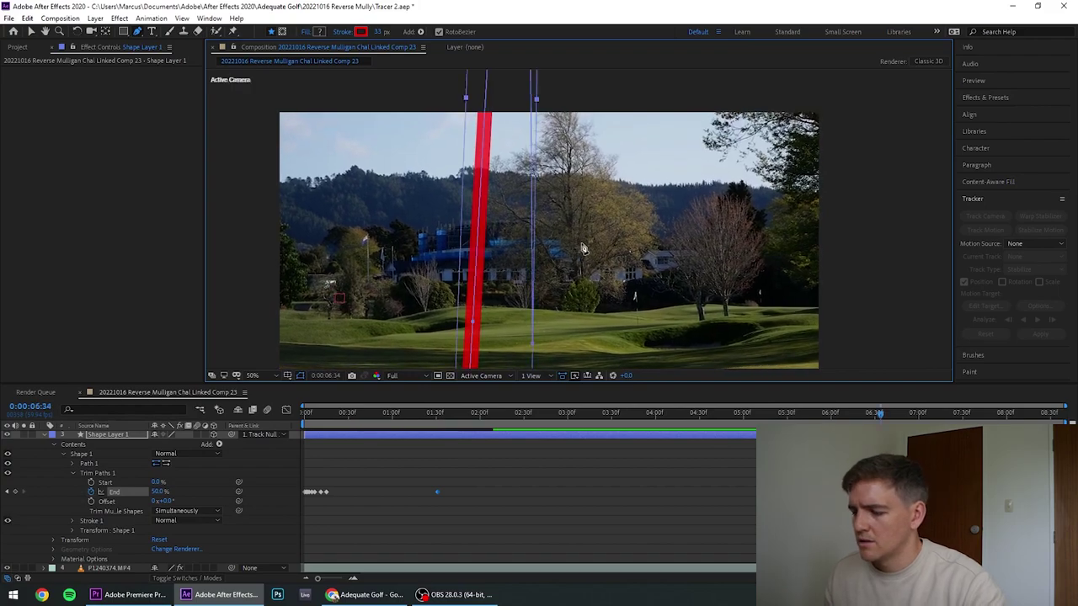
pyautogui.press('space')
# Go to 0:00:04:47 and increase the Trim Paths End value to extend the tracer further along its path
pyautogui.moveTo(746, 416); pyautogui.dragTo(675, 424)
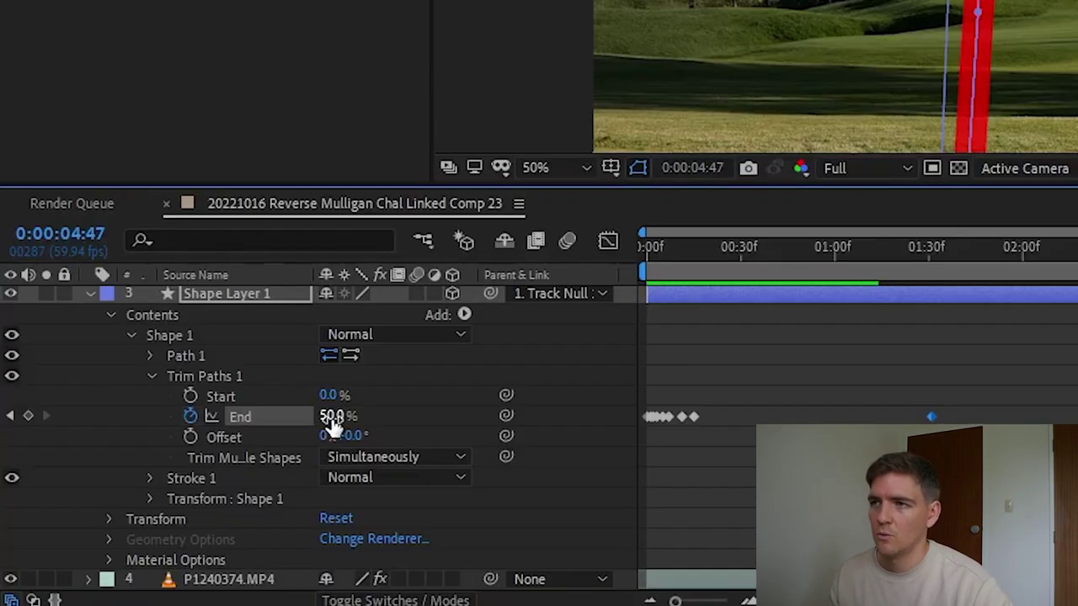
pyautogui.moveTo(332, 426); pyautogui.dragTo(593, 431)
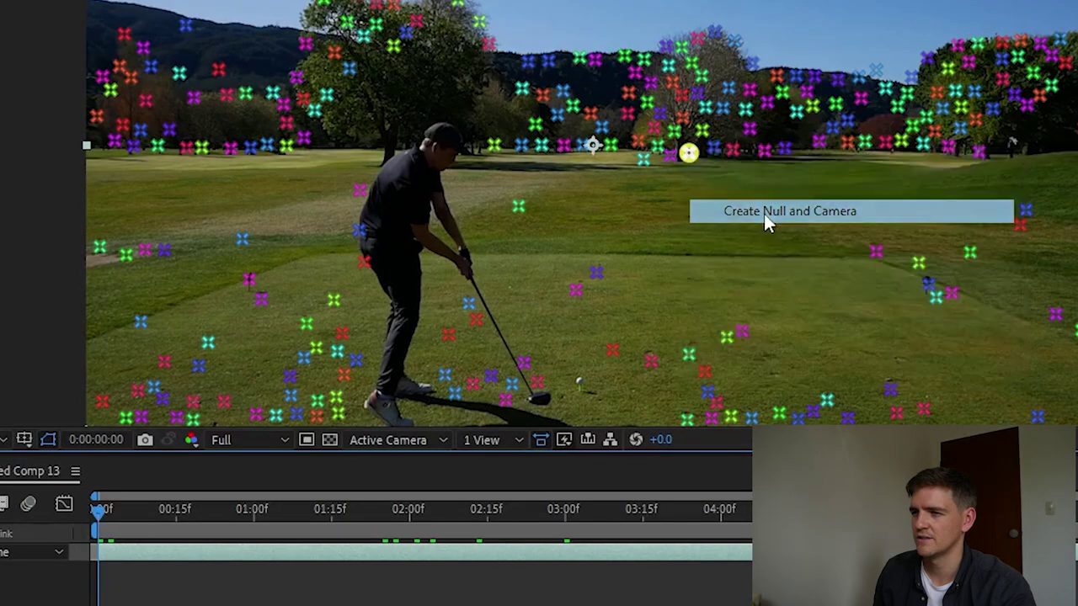
# Add a new shape layer to the driver shot composition and parent it to Track Null 1
pyautogui.click(101, 11)
pyautogui.moveTo(151, 39)
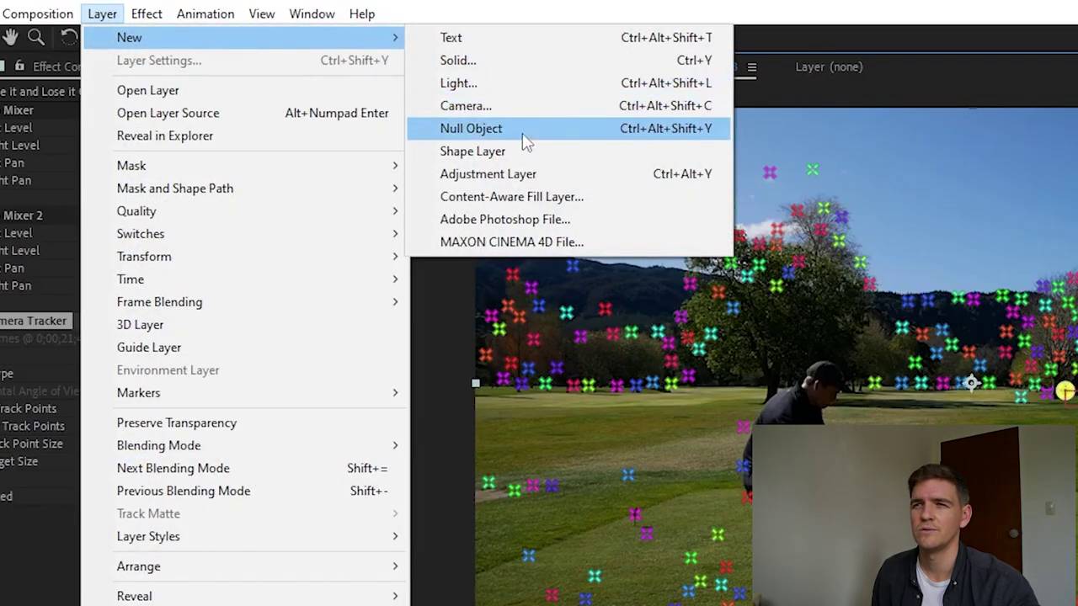
pyautogui.click(522, 149)
pyautogui.moveTo(456, 406); pyautogui.dragTo(253, 364)
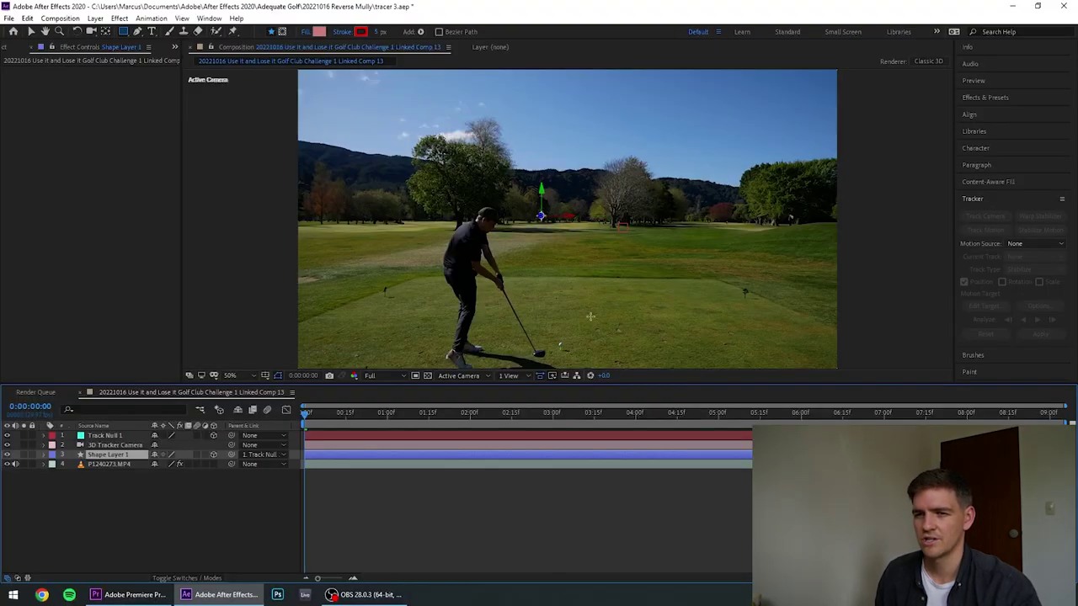
# Start the new tracer path with the Pen tool by placing its first point on top of the golf tee
pyautogui.scroll(1, 594, 319)
pyautogui.press('space')
pyautogui.moveTo(604, 323); pyautogui.dragTo(522, 172)
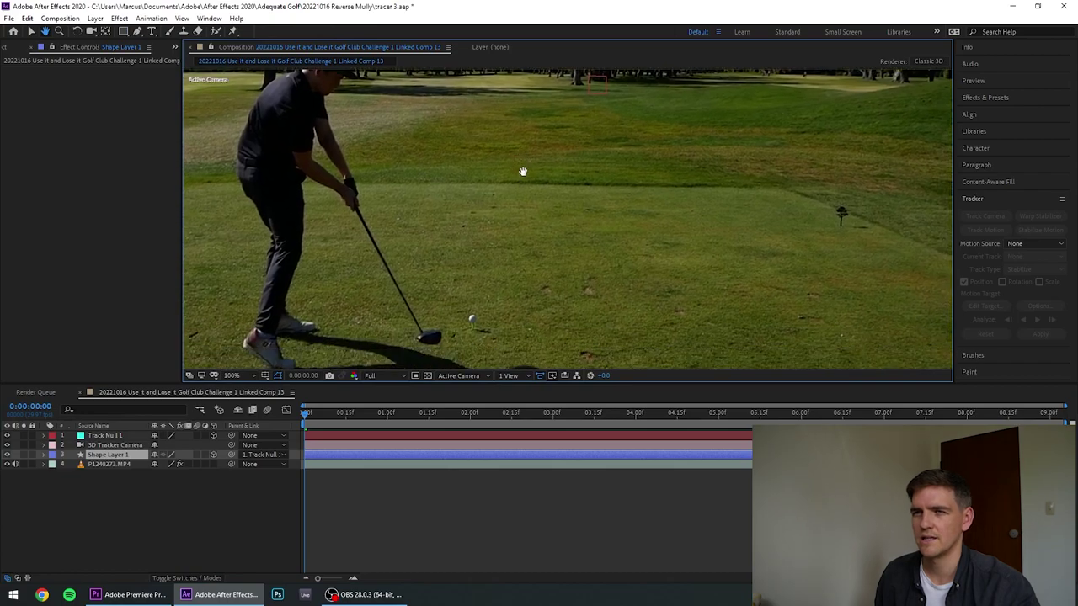
pyautogui.press('q')
pyautogui.click(137, 31)
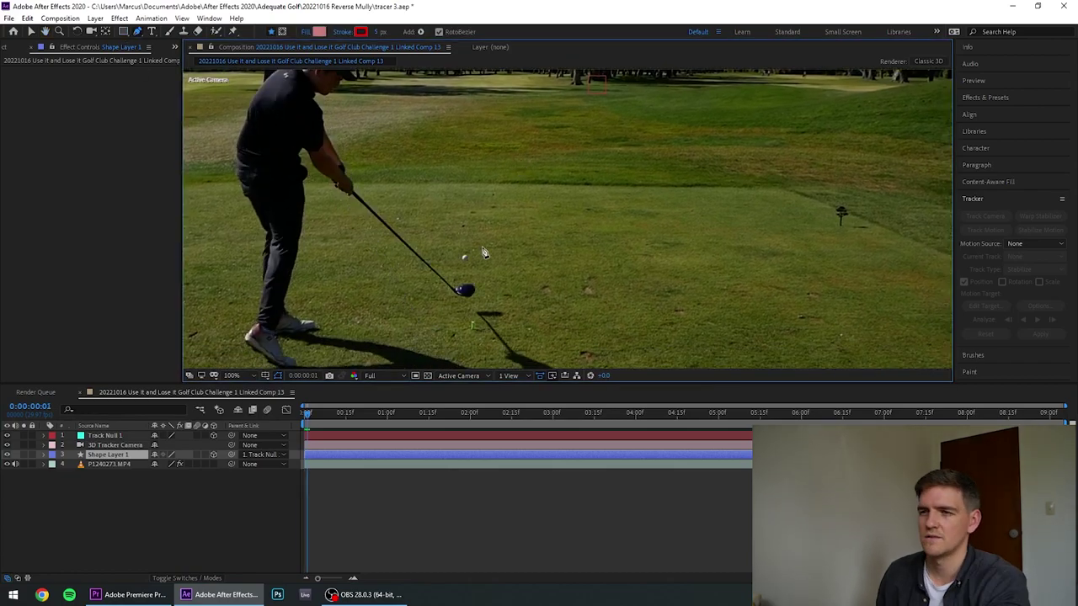
pyautogui.click(471, 320)
# Extend the Pen path frame by frame along the driver ball's flight, rising into the sky and curving over the apex
pyautogui.press('pagedown')
pyautogui.press('pagedown')
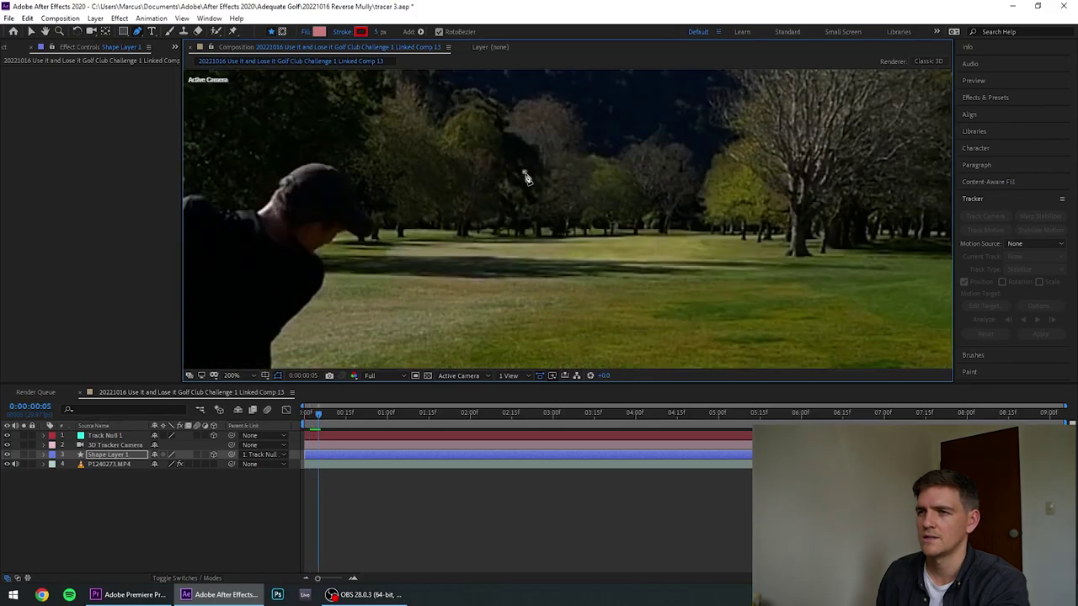
pyautogui.click(526, 174)
pyautogui.press('pagedown')
pyautogui.press('pagedown')
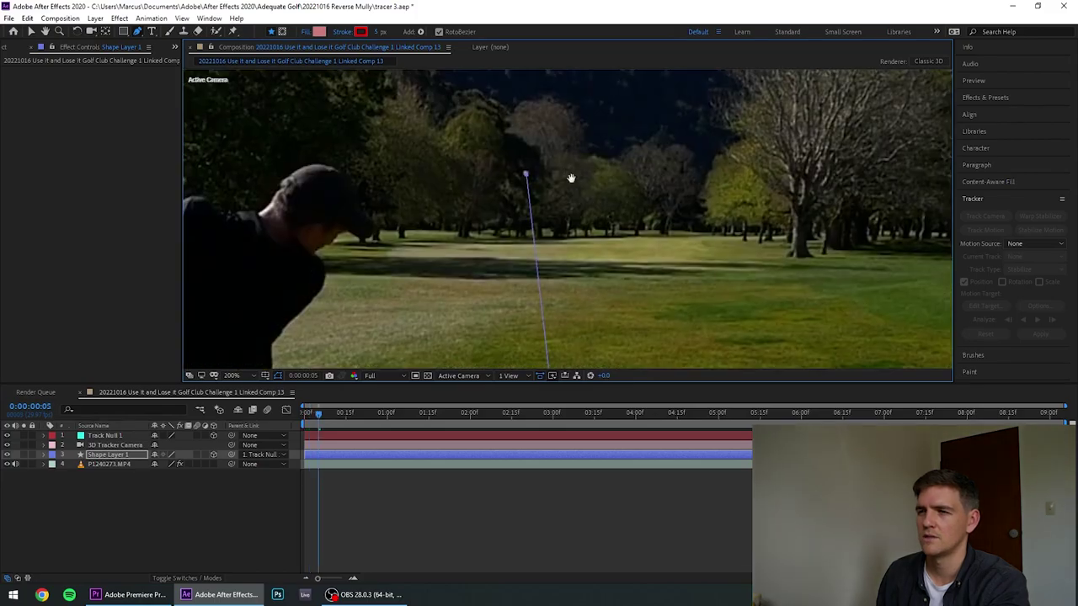
pyautogui.moveTo(570, 176); pyautogui.dragTo(575, 214)
pyautogui.press('pagedown')
pyautogui.press('pagedown')
pyautogui.scroll(2, 556, 202)
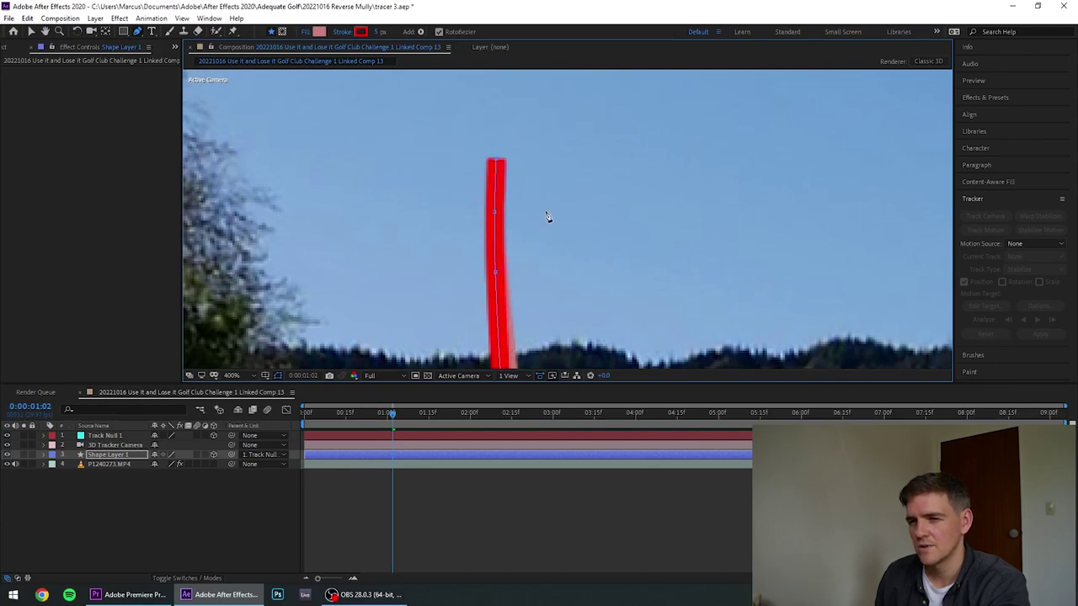
pyautogui.scroll(-2, 546, 217)
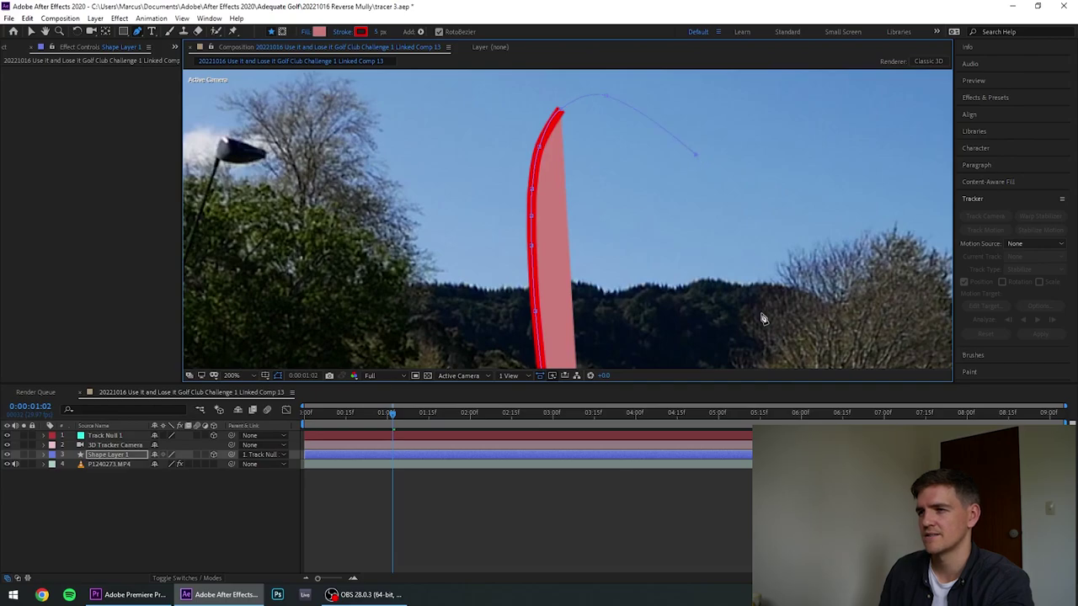
# Place the path's landing point beside the large bare tree and adjust the points around the apex to smooth the descent
pyautogui.press(',')
pyautogui.press(',')
pyautogui.press(',')
pyautogui.press(',')
pyautogui.scroll(1, 675, 270)
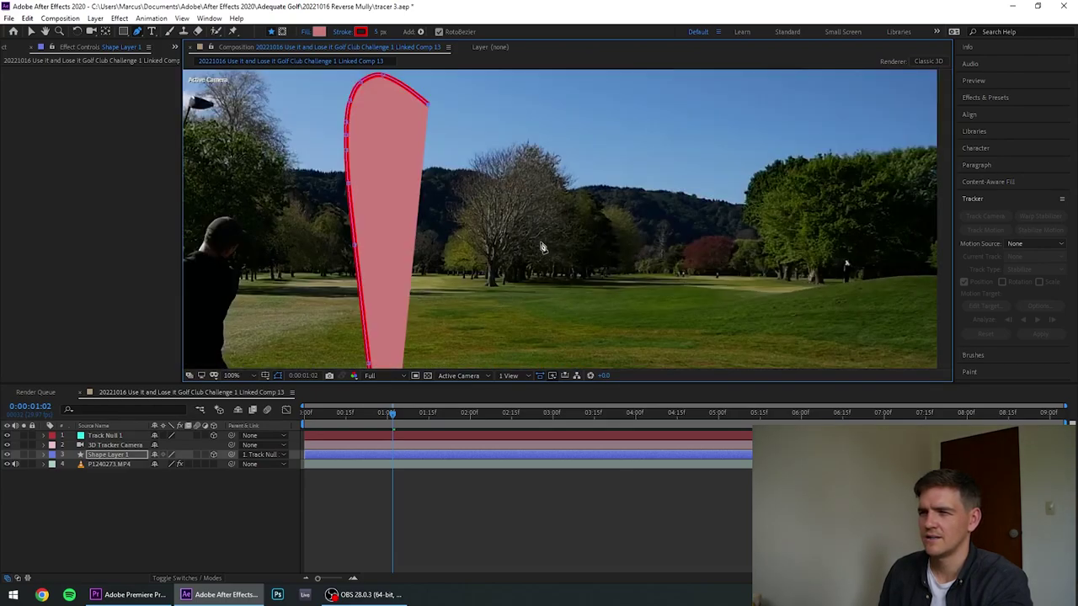
pyautogui.press('.')
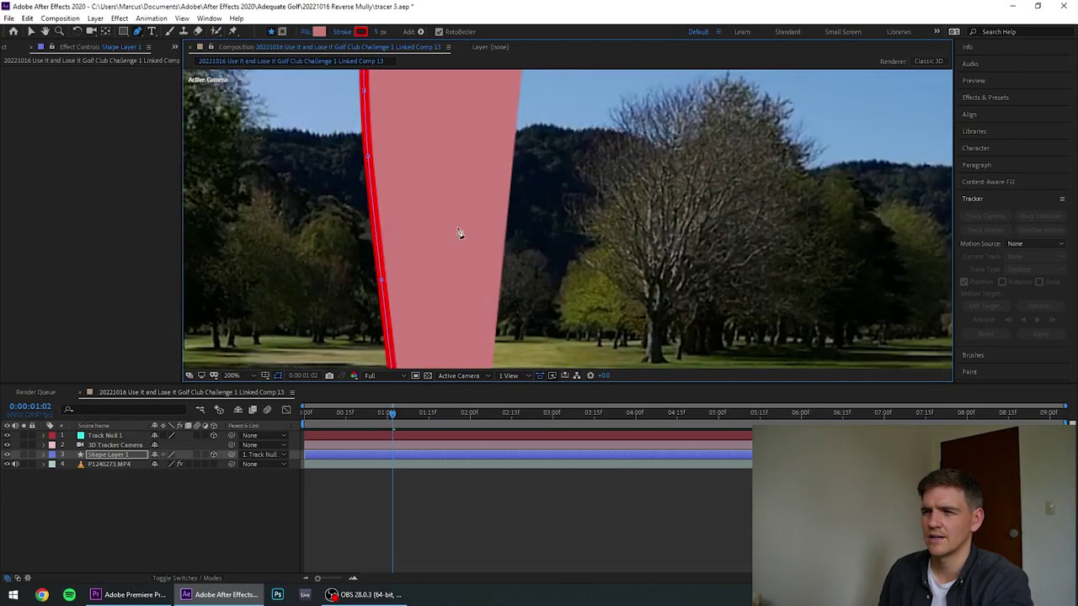
pyautogui.click(599, 271)
pyautogui.scroll(-1, 565, 268)
pyautogui.moveTo(528, 163); pyautogui.dragTo(553, 228)
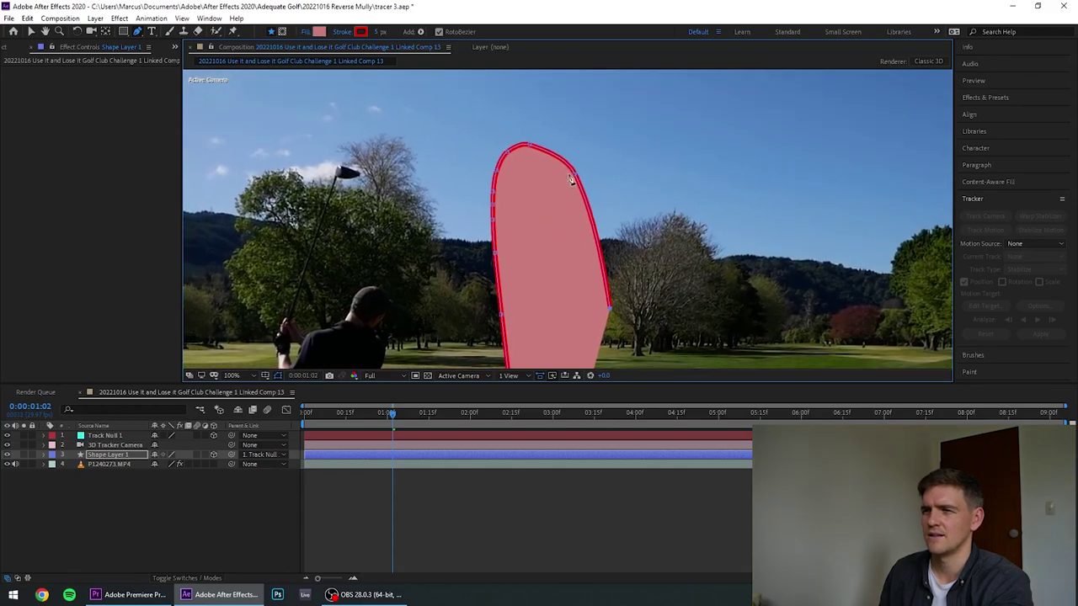
pyautogui.moveTo(578, 180)
pyautogui.mouseDown()
pyautogui.moveTo(566, 184)
pyautogui.moveTo(569, 199)
pyautogui.mouseUp()
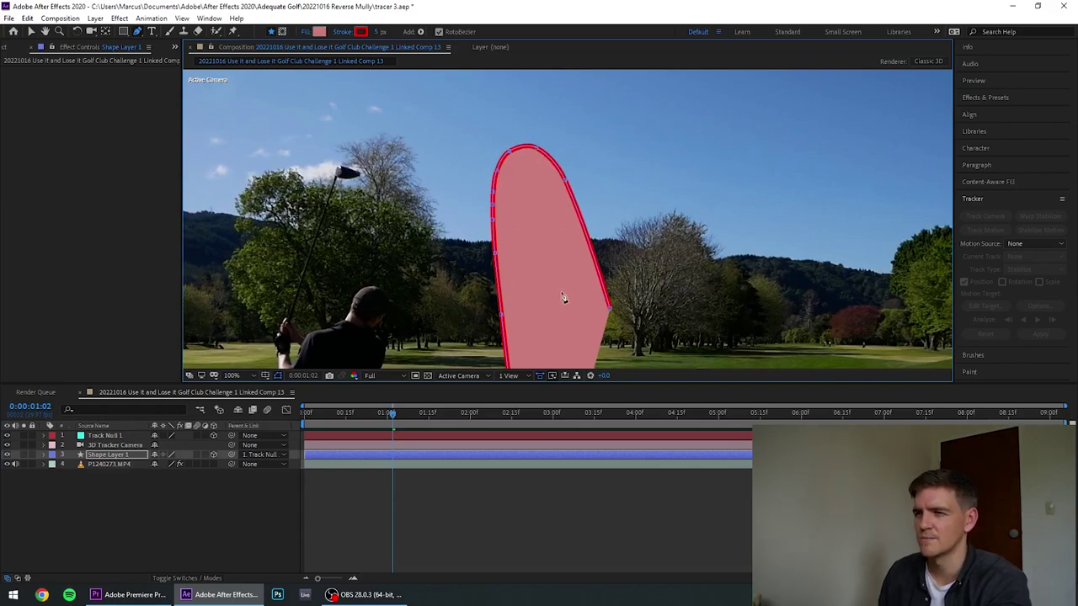
# Delete the fill from Shape 1 in Shape Layer 1, keeping only the red stroke
pyautogui.click(44, 455)
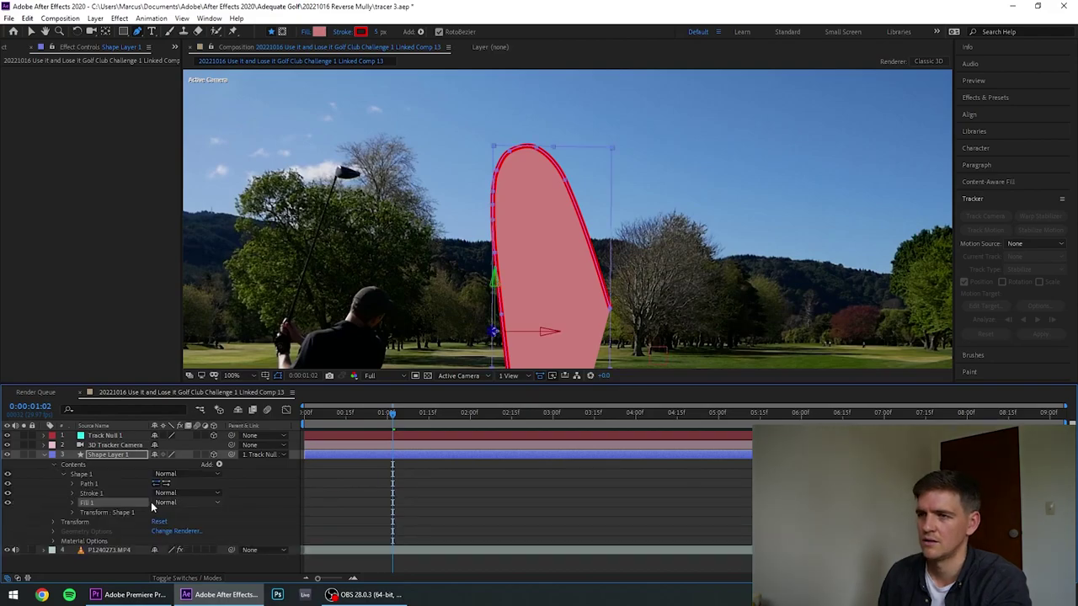
pyautogui.press('Delete')
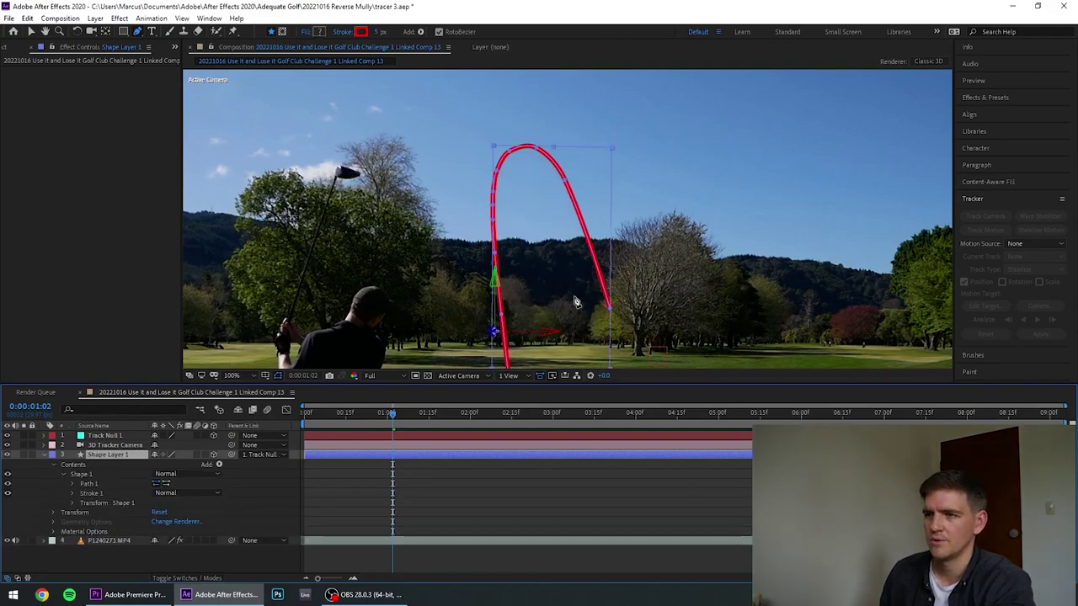
pyautogui.scroll(-3, 576, 302)
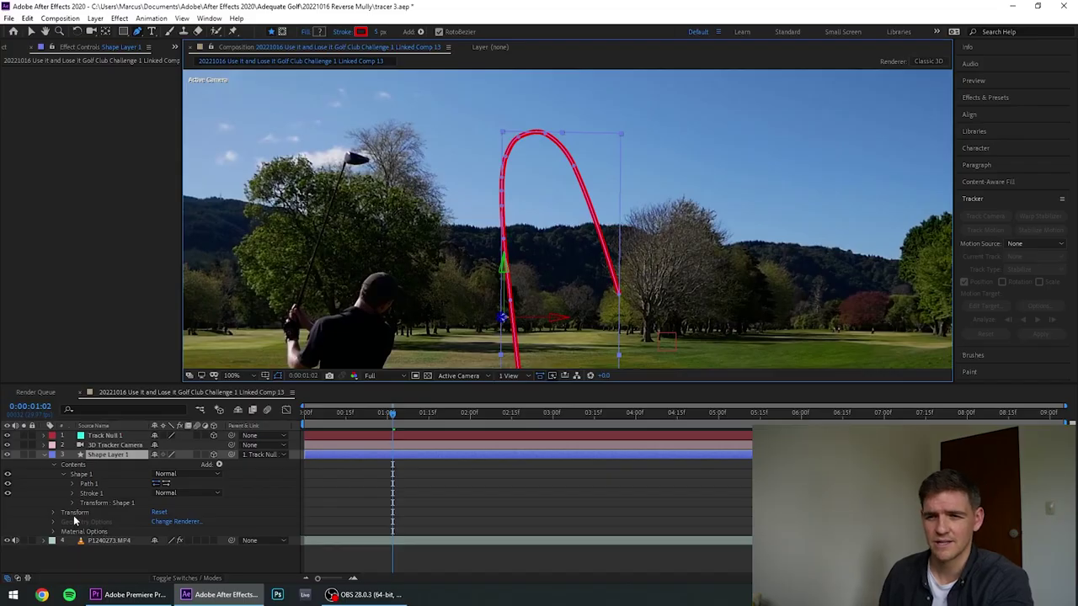
# Add Trim Paths to Shape Layer 1, set End to 0% and keyframe it at 0:00:00:00
pyautogui.click(219, 464)
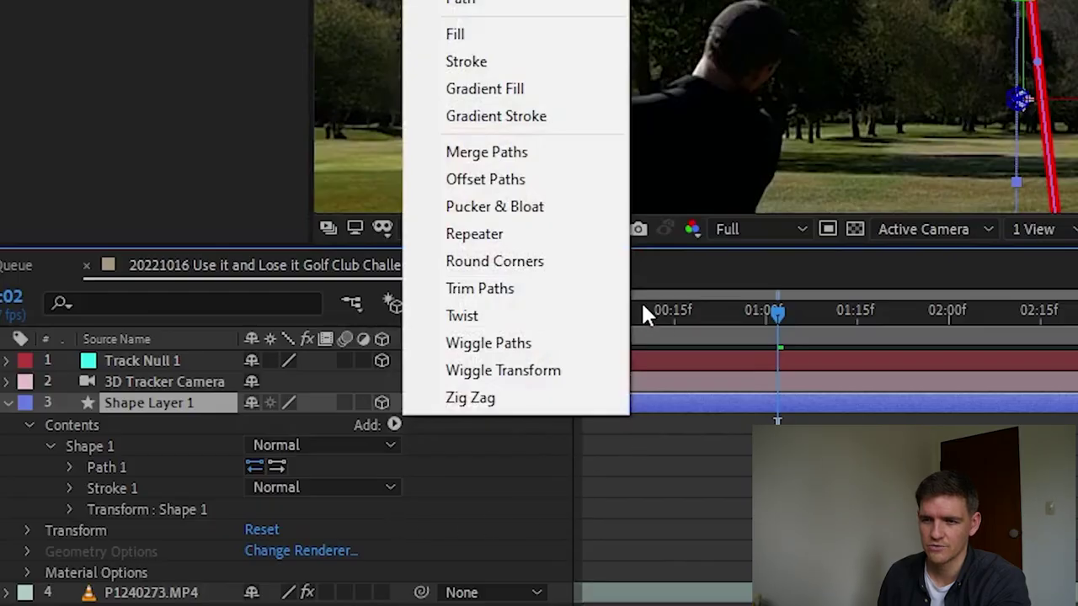
pyautogui.click(290, 406)
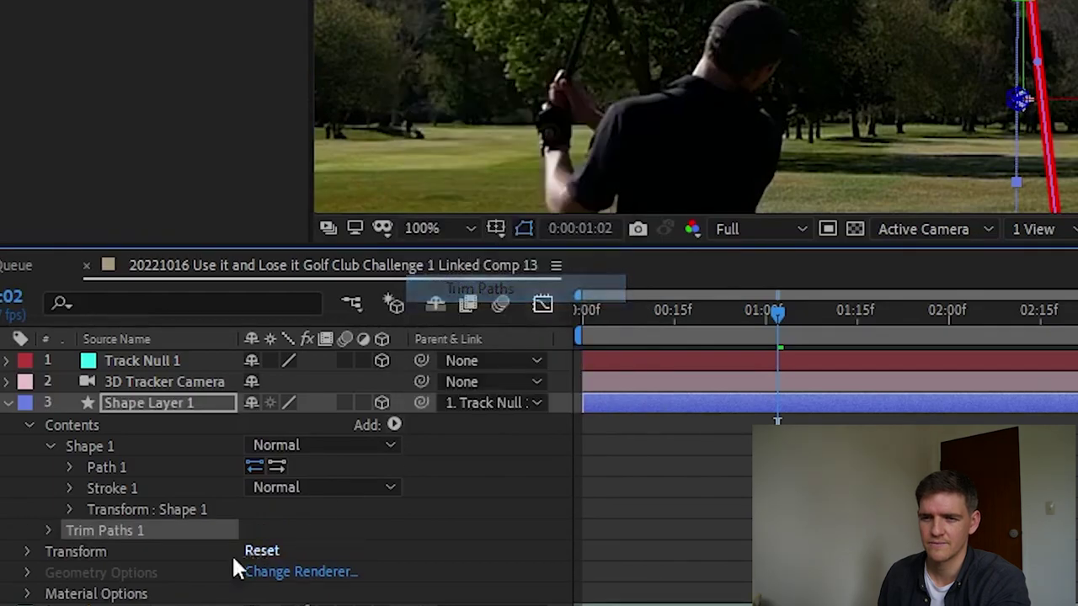
pyautogui.click(48, 530)
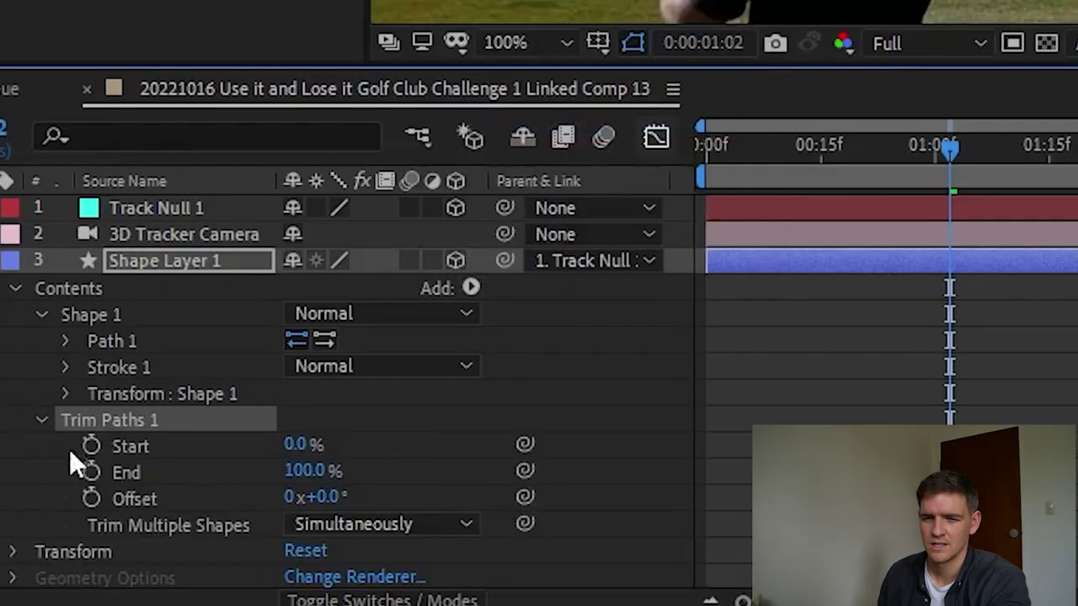
pyautogui.moveTo(305, 471); pyautogui.dragTo(151, 472)
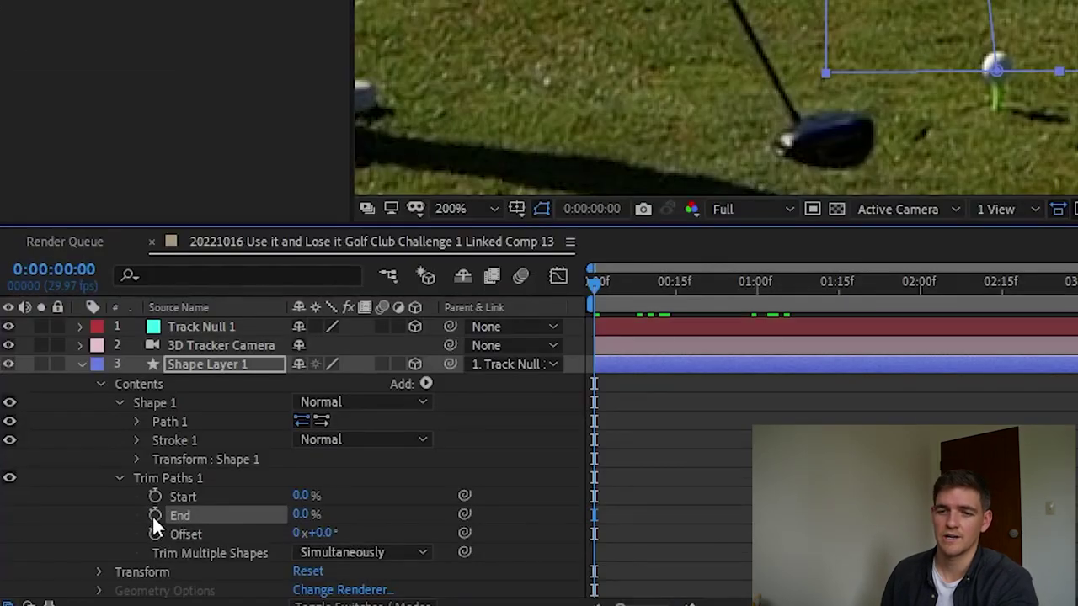
pyautogui.click(82, 531)
# Keyframe Trim Paths End at 10% on frame 1 and 25% on frame 2, increasing it on following frames to match the ball
pyautogui.press('pagedown')
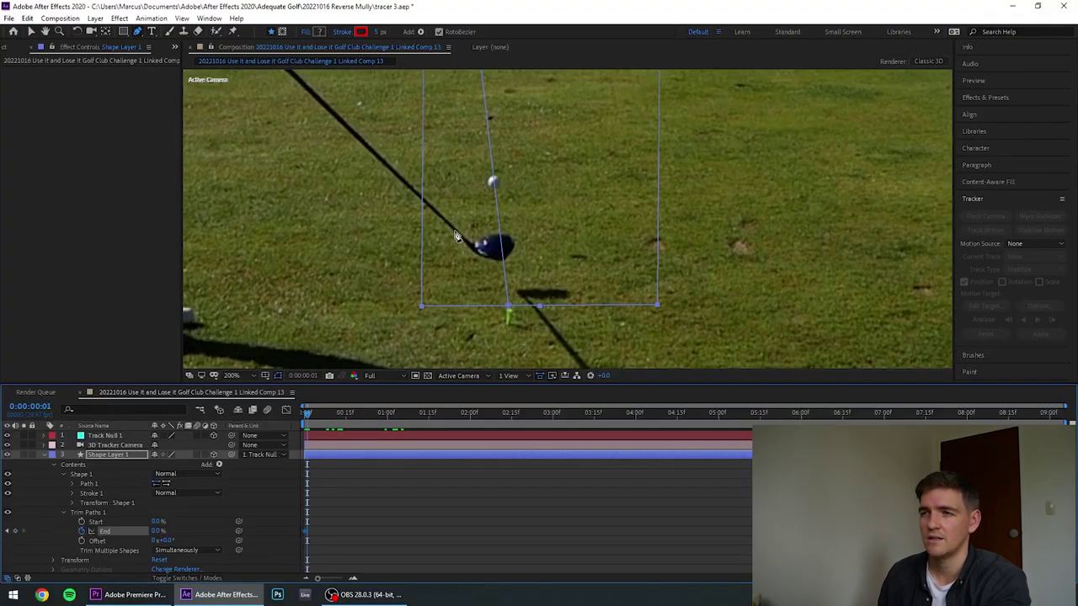
pyautogui.scroll(3, 455, 236)
pyautogui.moveTo(158, 532); pyautogui.dragTo(164, 531)
pyautogui.press('pagedown')
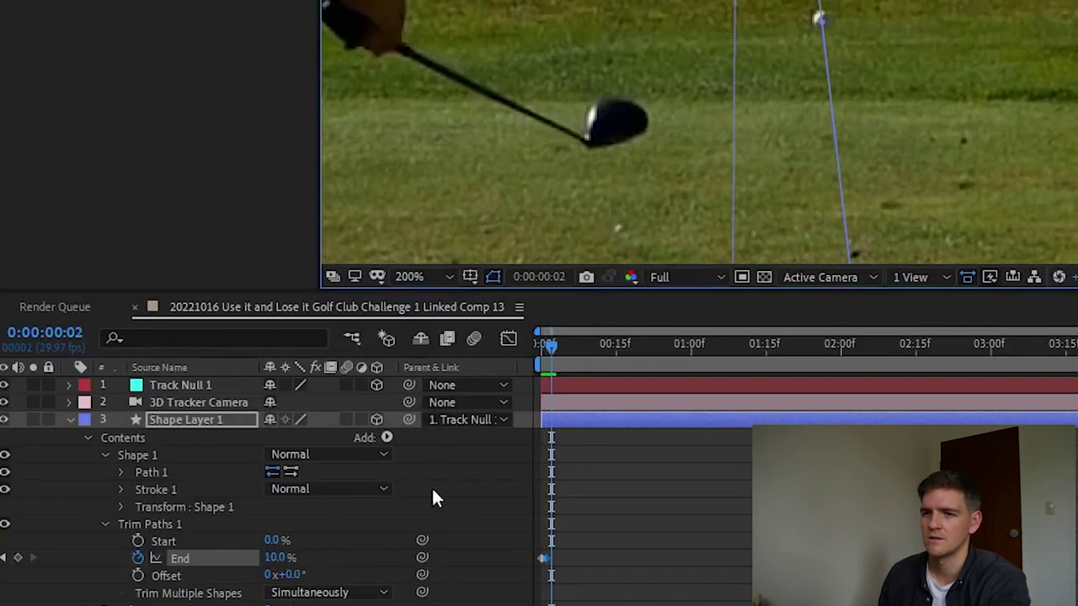
pyautogui.moveTo(277, 558); pyautogui.dragTo(287, 558)
pyautogui.press('pagedown')
pyautogui.moveTo(481, 207); pyautogui.dragTo(510, 317)
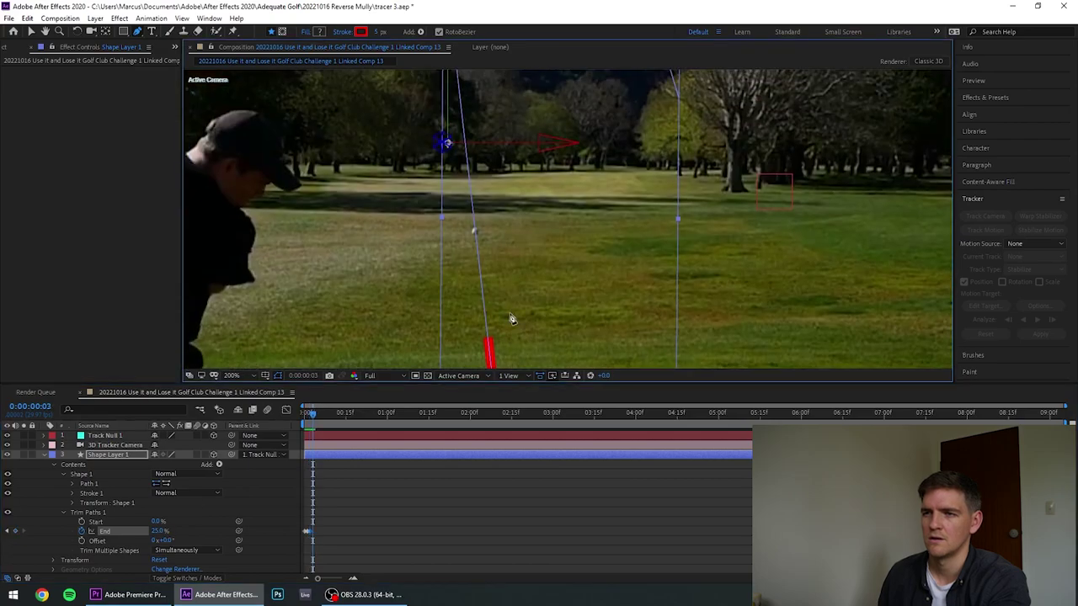
pyautogui.press('pagedown')
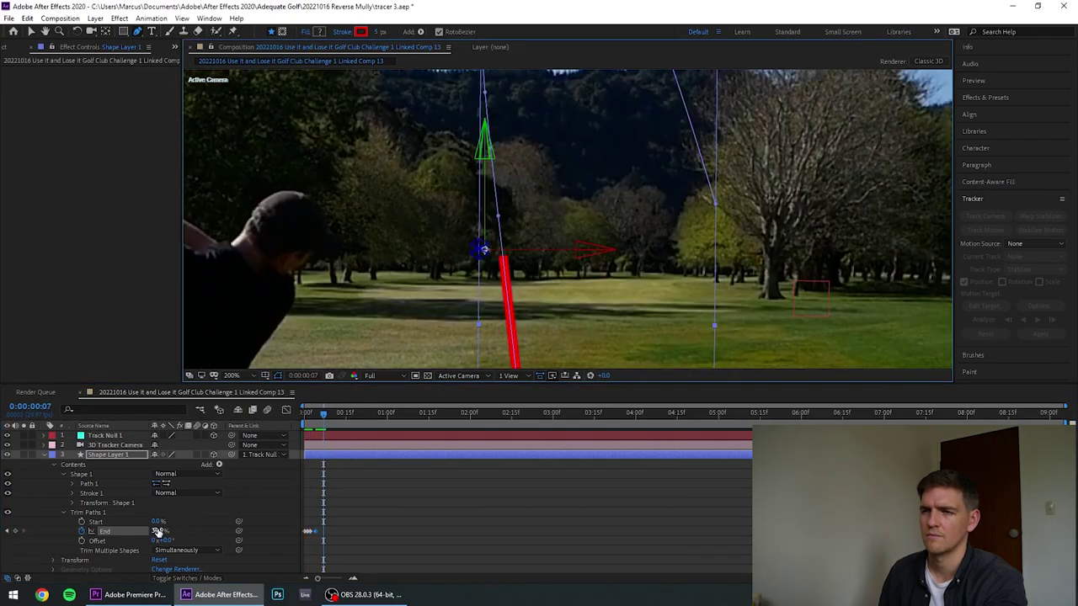
pyautogui.moveTo(157, 532); pyautogui.dragTo(171, 532)
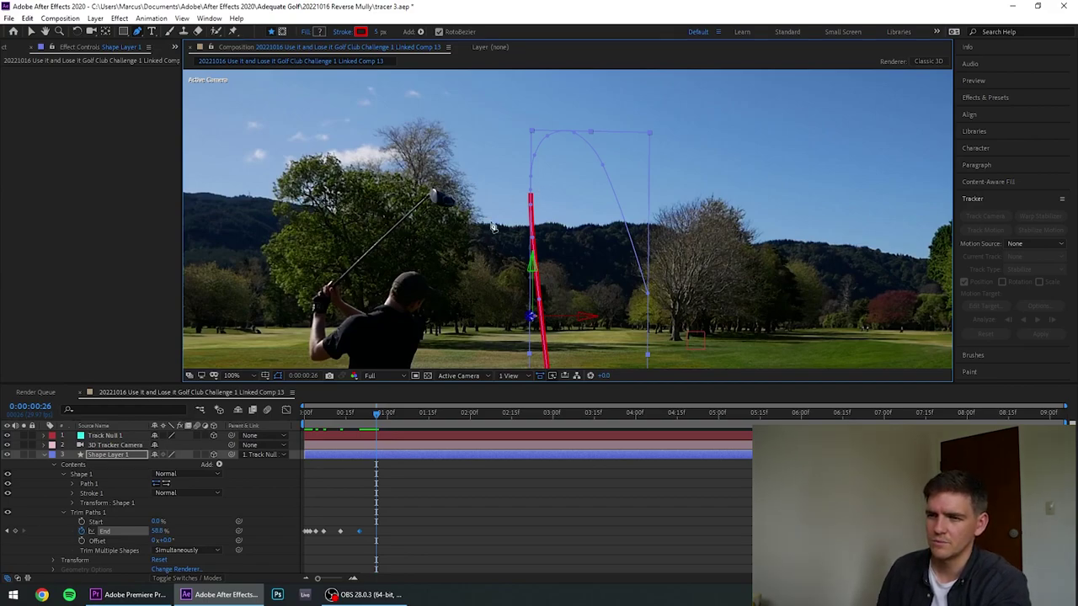
# Keyframe Trim Paths End at 62.8% at 0:00:01:00 and 69.8% at 0:00:02:01
pyautogui.press('pagedown')
pyautogui.press('pagedown')
pyautogui.press('pagedown')
pyautogui.press('pagedown')
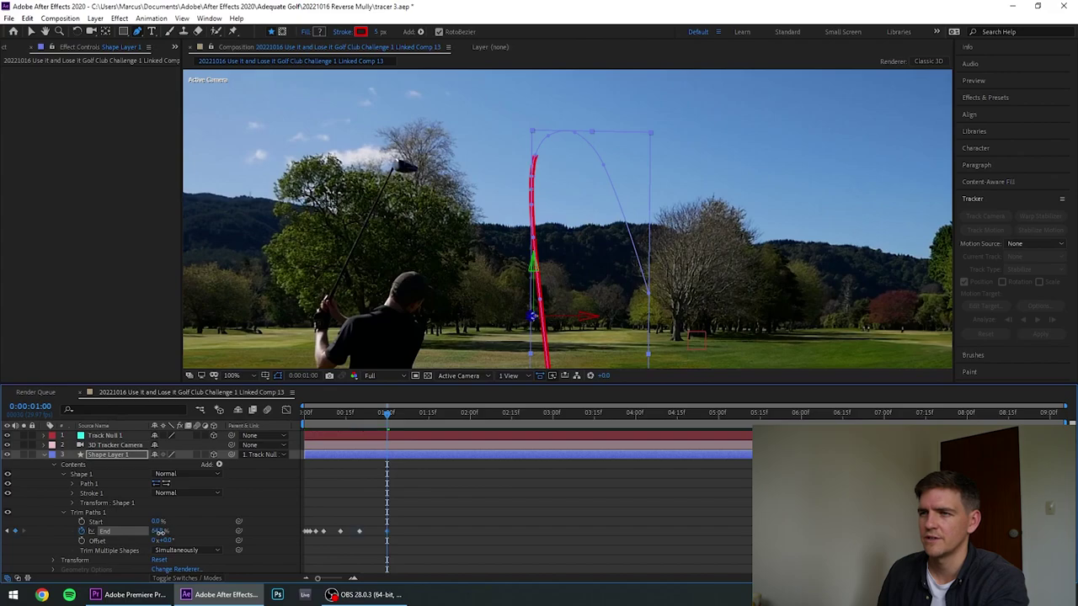
pyautogui.moveTo(160, 531); pyautogui.dragTo(158, 531)
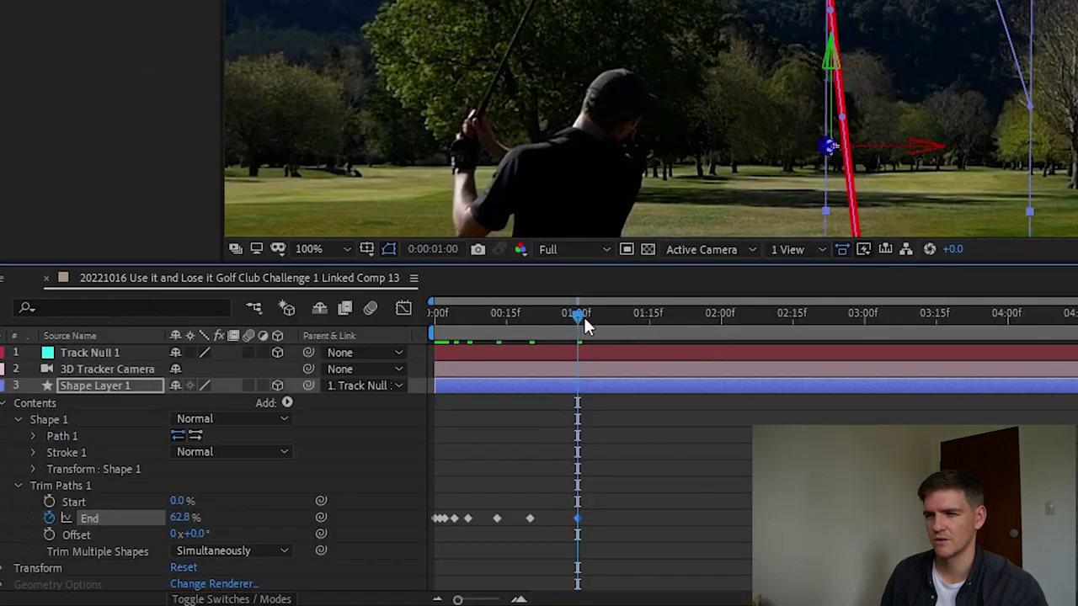
pyautogui.moveTo(388, 415); pyautogui.dragTo(466, 421)
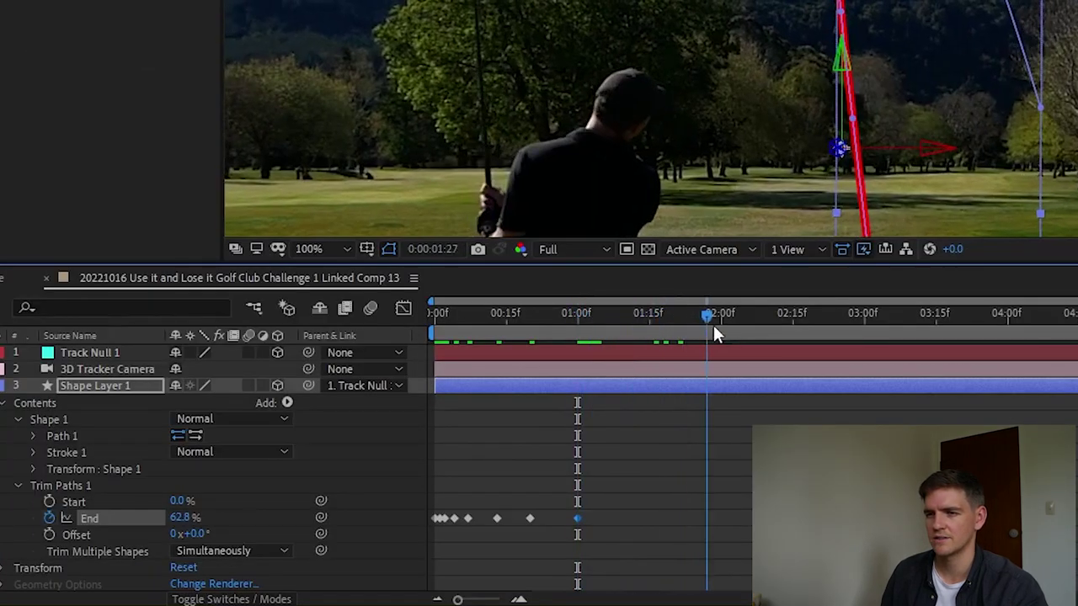
pyautogui.moveTo(713, 326); pyautogui.dragTo(731, 328)
pyautogui.moveTo(182, 522); pyautogui.dragTo(190, 519)
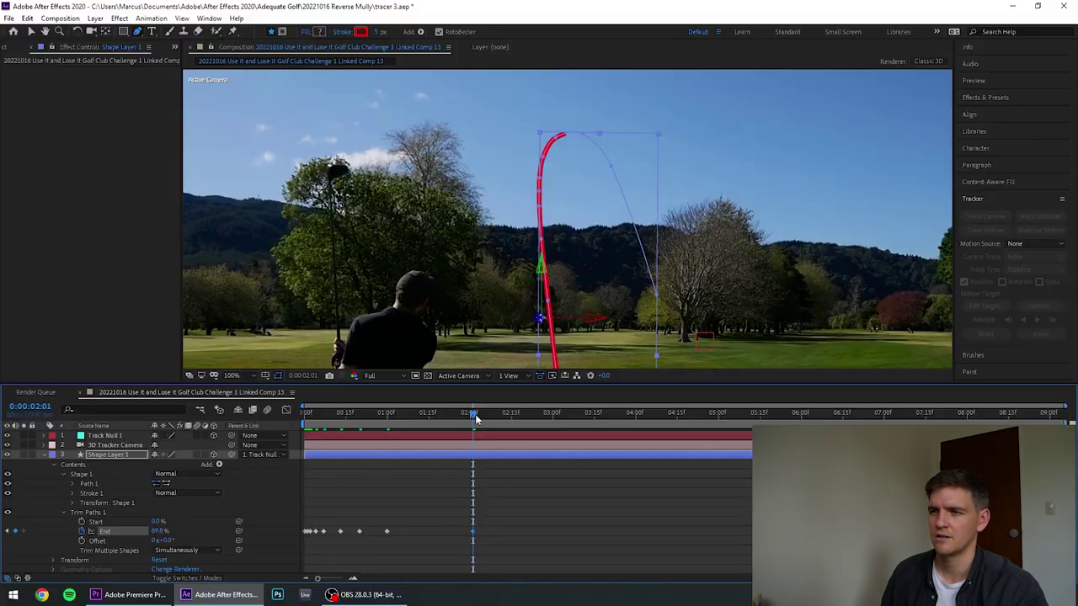
# Keyframe Trim Paths End higher at 0:00:03:15, at 90.8% at 0:00:05:10, and at the path's full length at 0:00:07:04
pyautogui.moveTo(729, 319); pyautogui.dragTo(921, 337)
pyautogui.moveTo(586, 428); pyautogui.dragTo(595, 430)
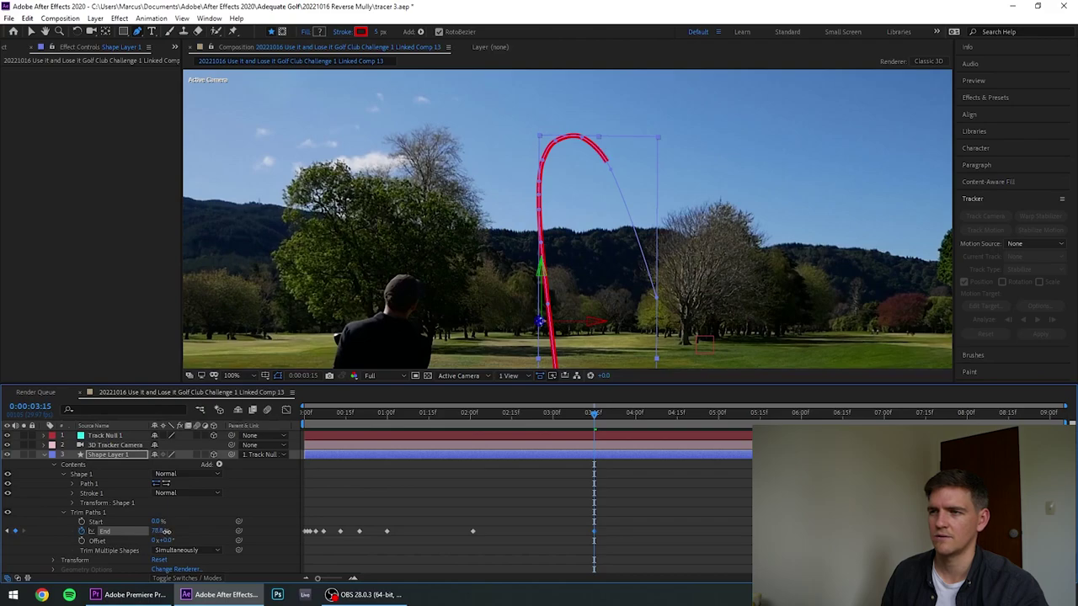
pyautogui.moveTo(596, 425); pyautogui.dragTo(746, 425)
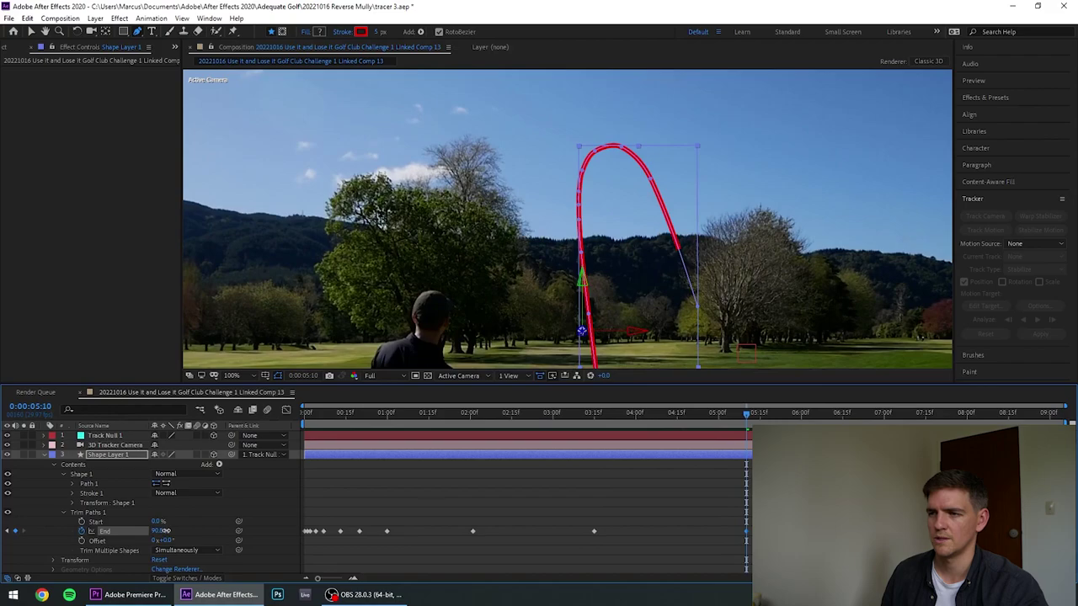
pyautogui.moveTo(765, 418); pyautogui.dragTo(885, 423)
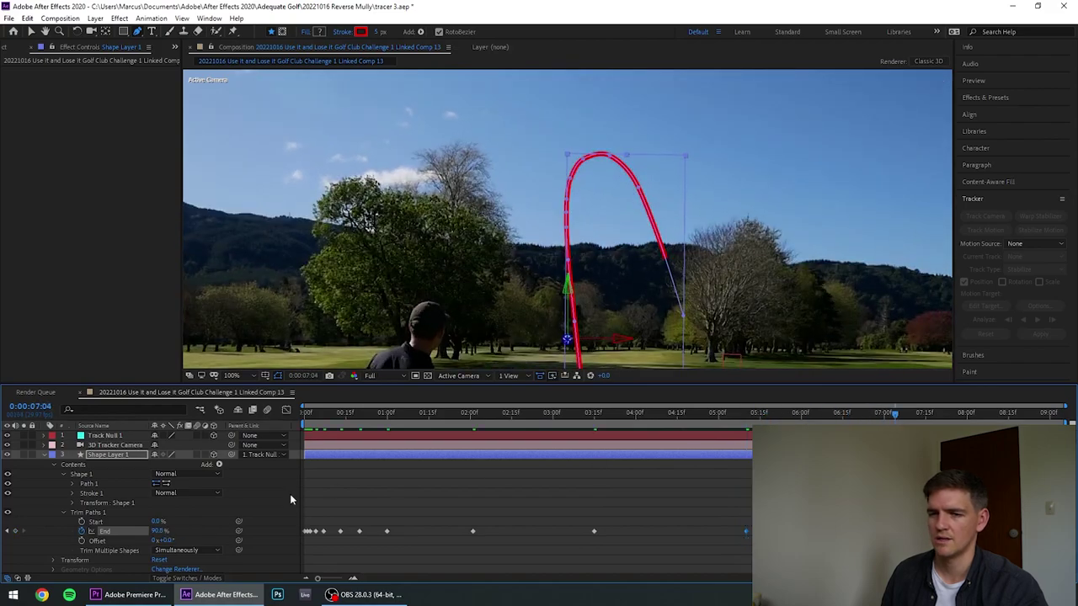
pyautogui.moveTo(156, 532); pyautogui.dragTo(728, 520)
# Play the driver tracer animation and check the line's speed along its path
pyautogui.press('space')
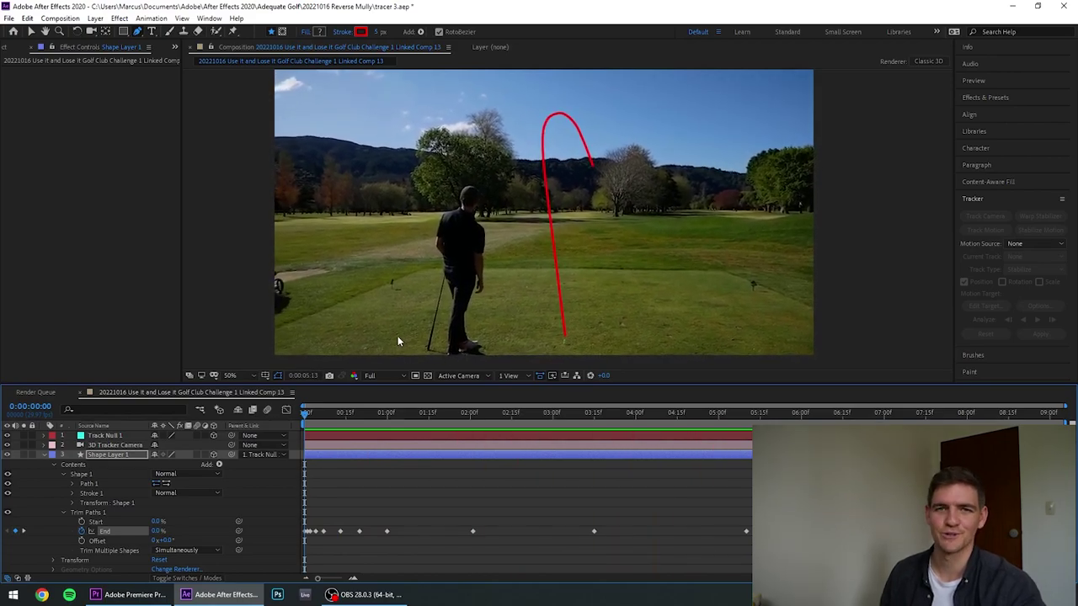
pyautogui.press('space')
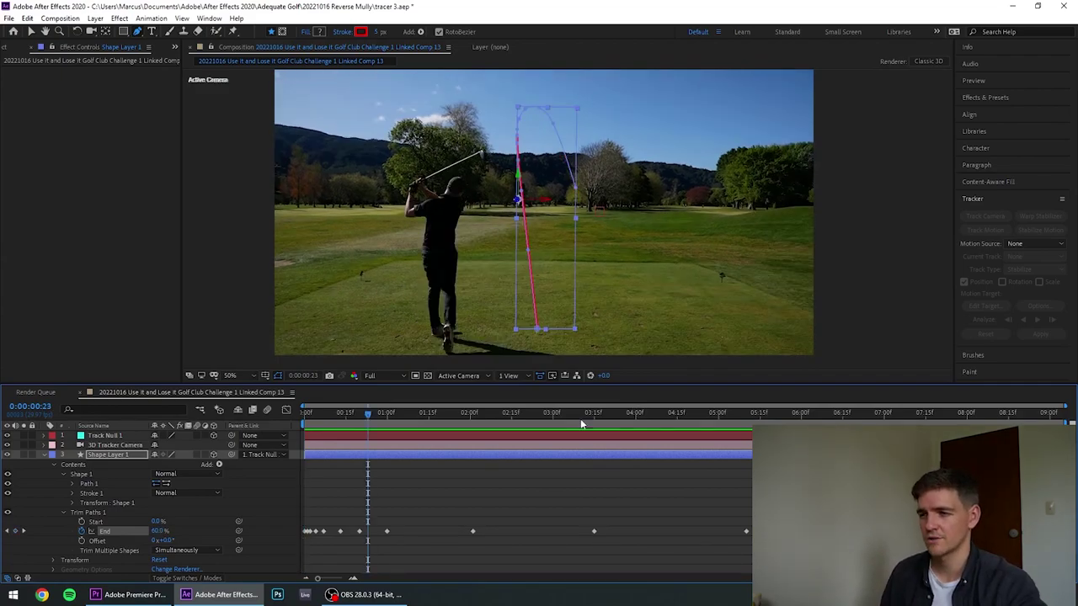
pyautogui.press('space')
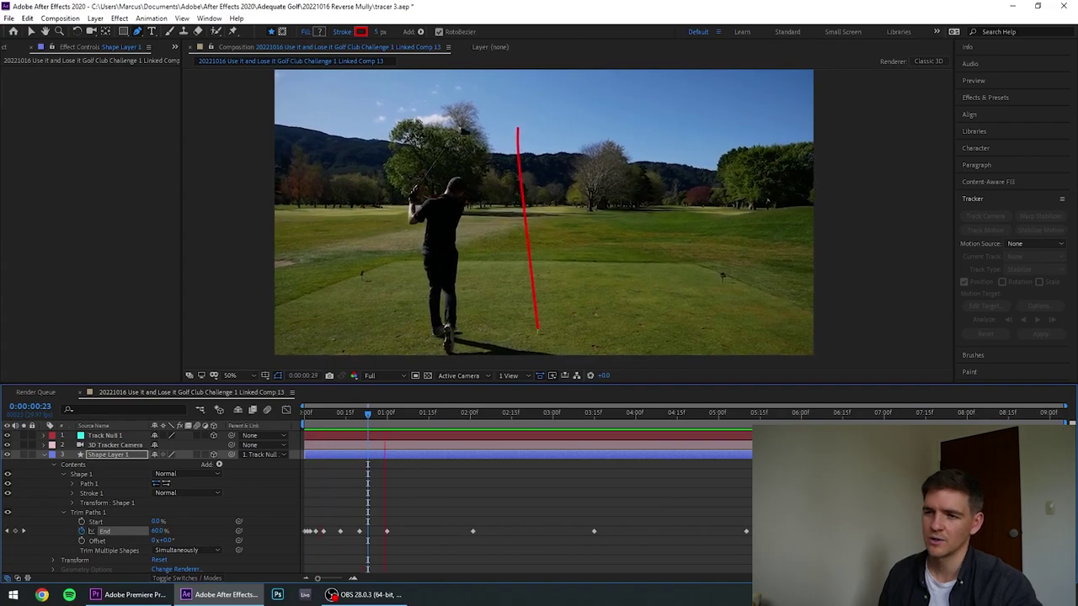
# Move the last Trim Paths End keyframe earlier, to about 0:00:06:12, and replay the tracer's descent
pyautogui.click(745, 416)
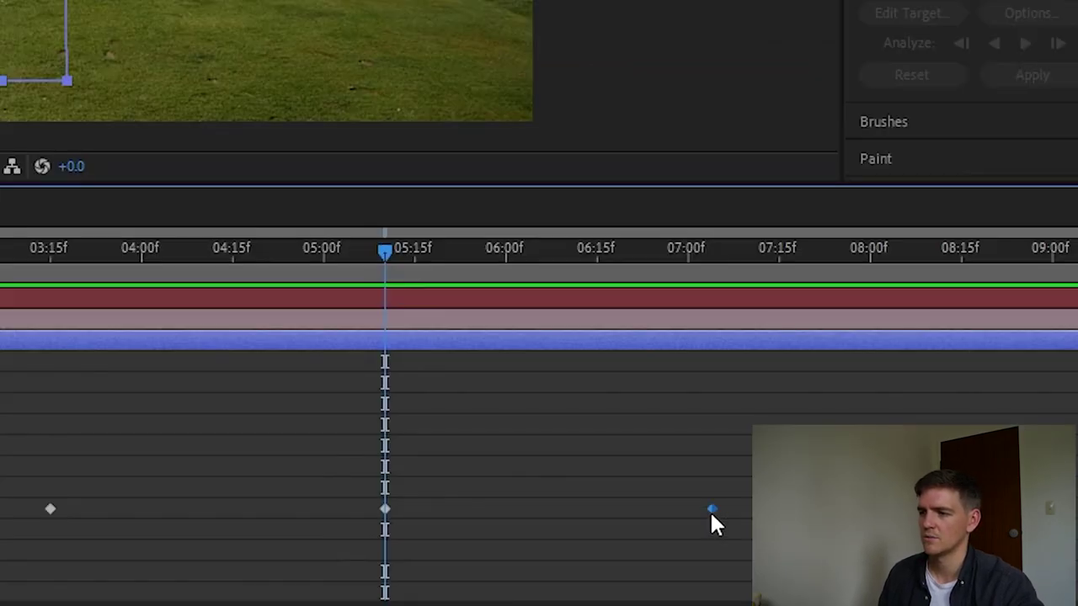
pyautogui.moveTo(710, 512); pyautogui.dragTo(543, 511)
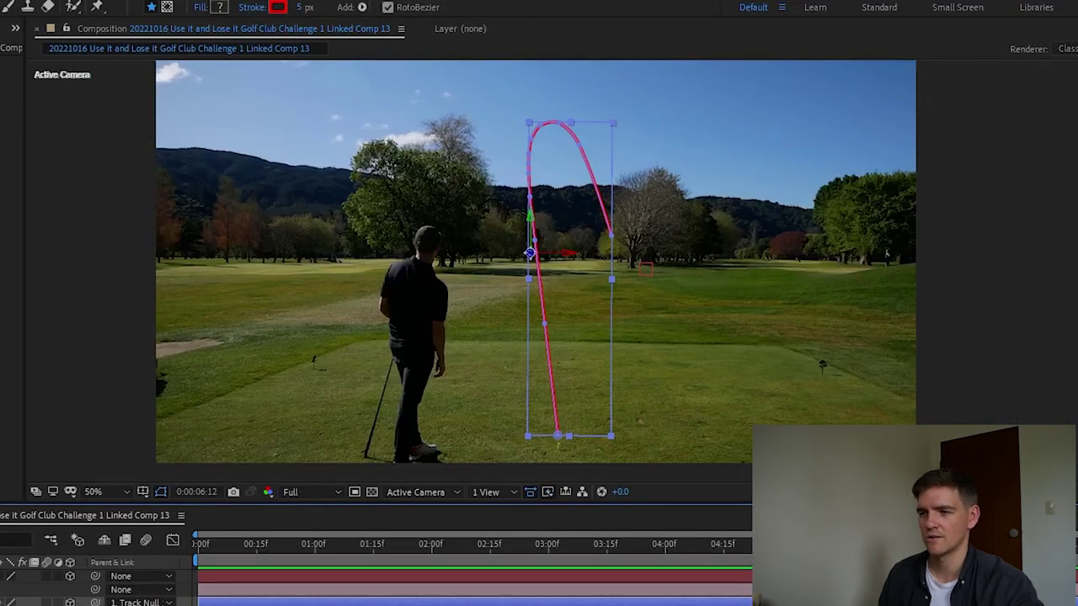
pyautogui.moveTo(947, 556); pyautogui.dragTo(655, 567)
pyautogui.press('space')
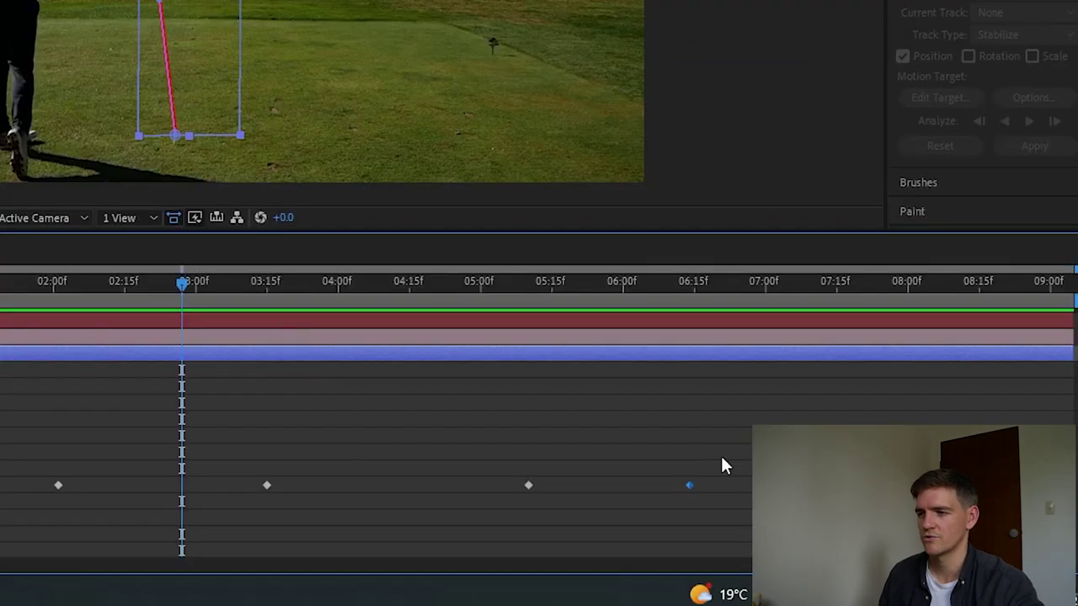
# Shift the last three End keyframes later so their first sits at 0:00:04:00, and replay the tracer from 0:00:00:23
pyautogui.moveTo(858, 515); pyautogui.dragTo(628, 533)
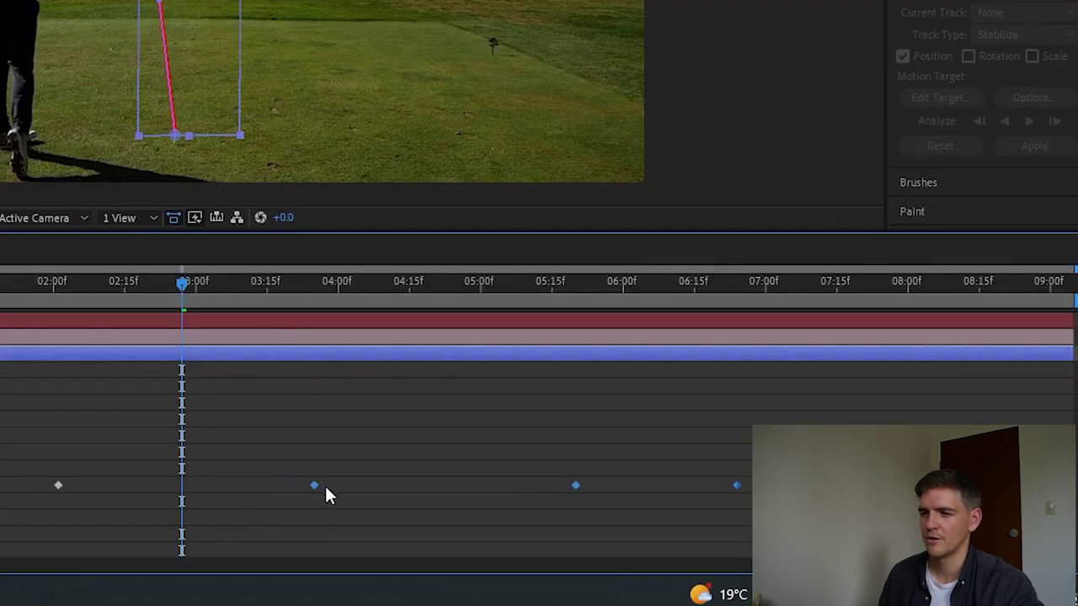
pyautogui.moveTo(326, 487); pyautogui.dragTo(348, 487)
pyautogui.moveTo(208, 287); pyautogui.dragTo(367, 424)
pyautogui.press('space')
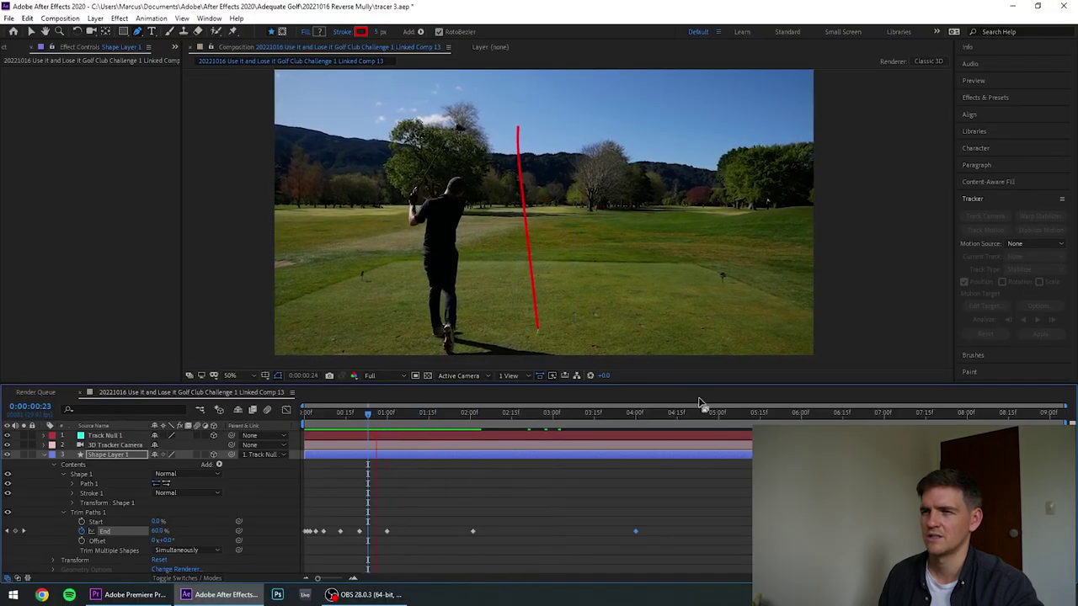
pyautogui.press('space')
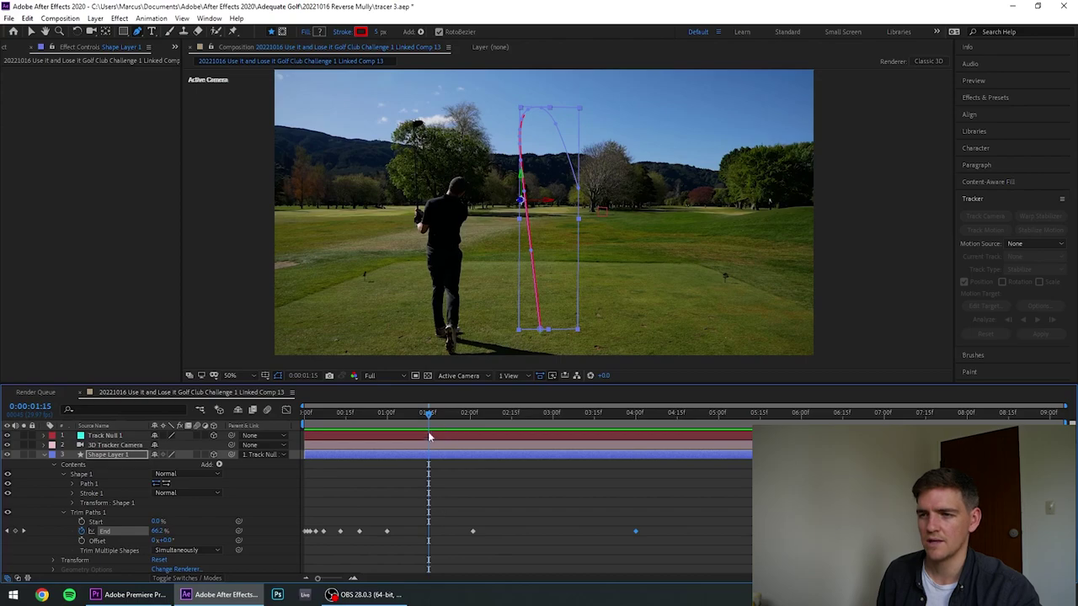
pyautogui.moveTo(428, 411); pyautogui.dragTo(355, 412)
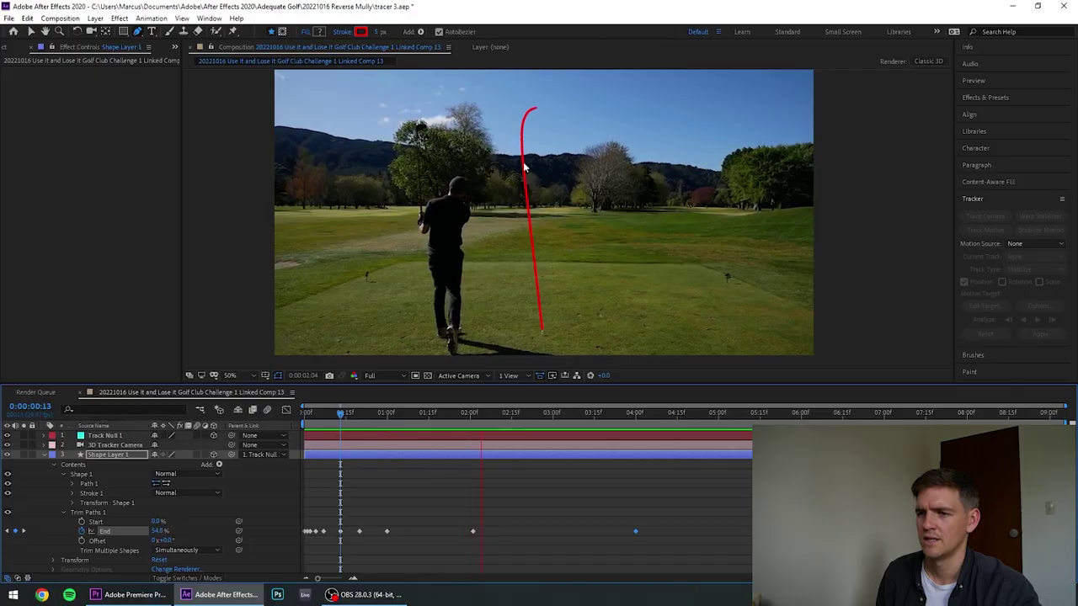
# Scrub back through the driver tracer's rise to check the line's timing against the ball flight
pyautogui.click(501, 415)
pyautogui.moveTo(499, 412); pyautogui.dragTo(431, 412)
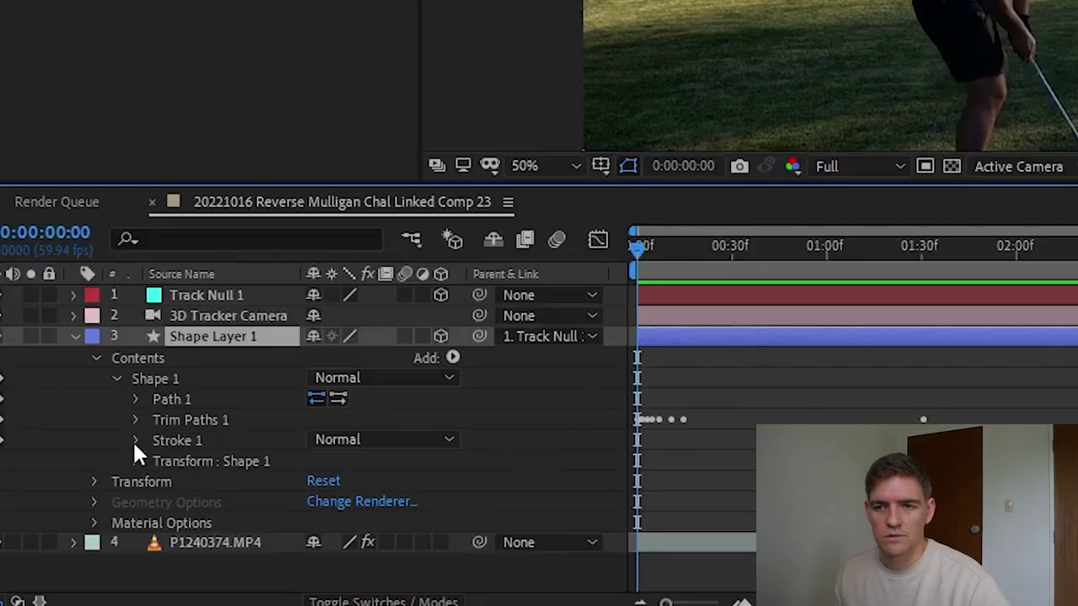
# Keyframe the tracer's Stroke Width at 33 at 0:00:00:00 and at 15 at 0:00:04:47
pyautogui.click(135, 440)
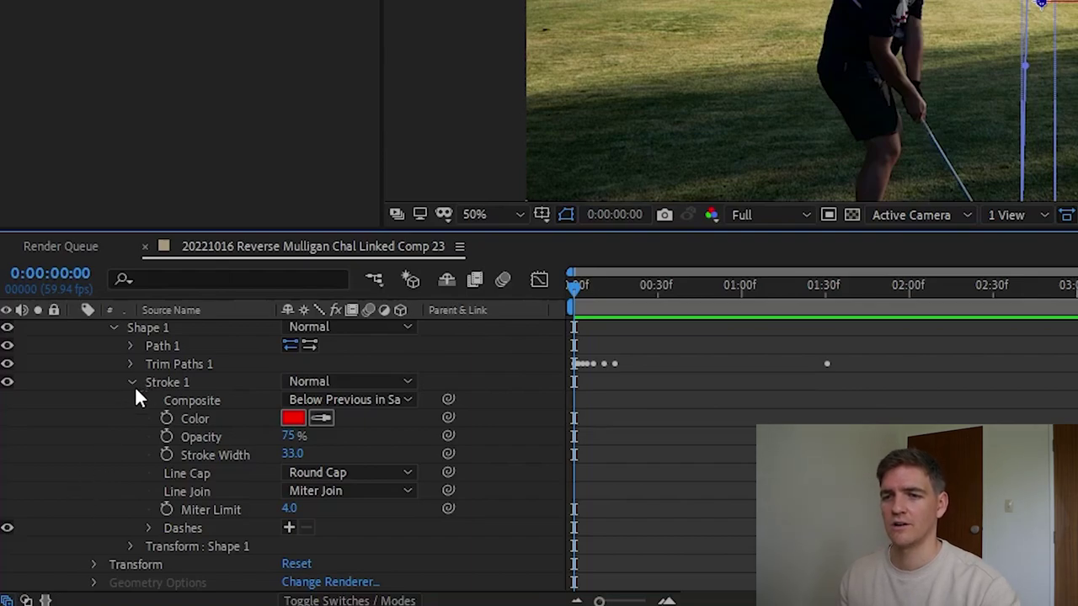
pyautogui.click(167, 453)
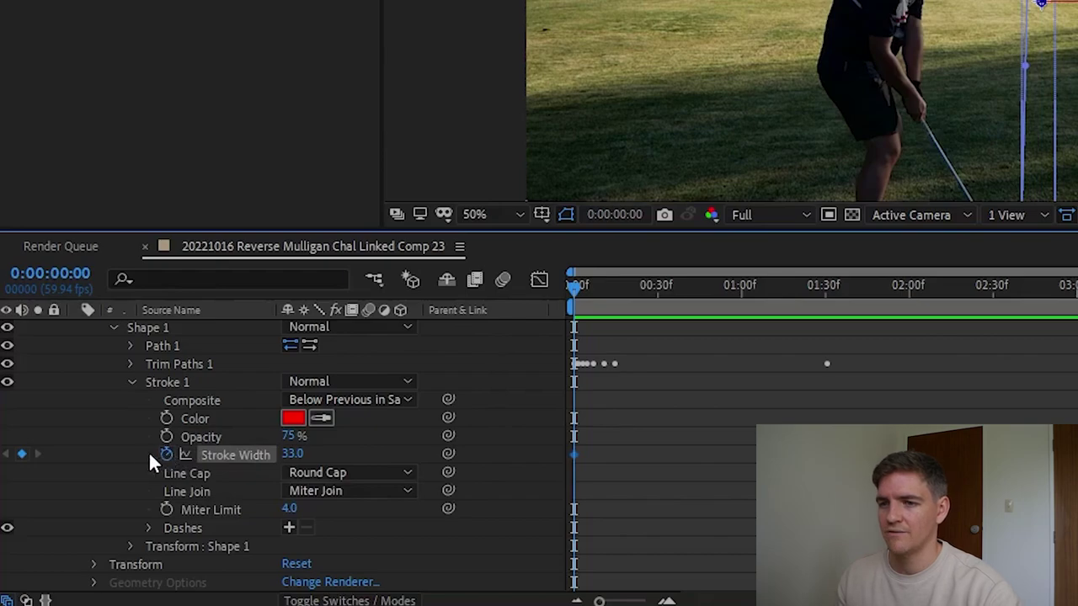
pyautogui.moveTo(575, 283); pyautogui.dragTo(1077, 332)
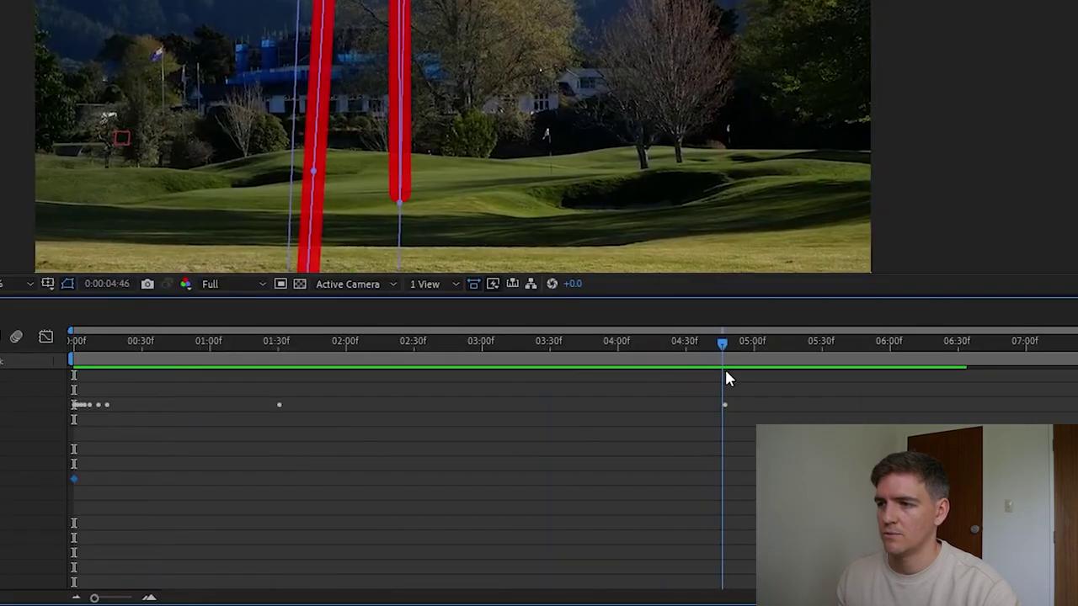
pyautogui.moveTo(726, 371); pyautogui.dragTo(727, 371)
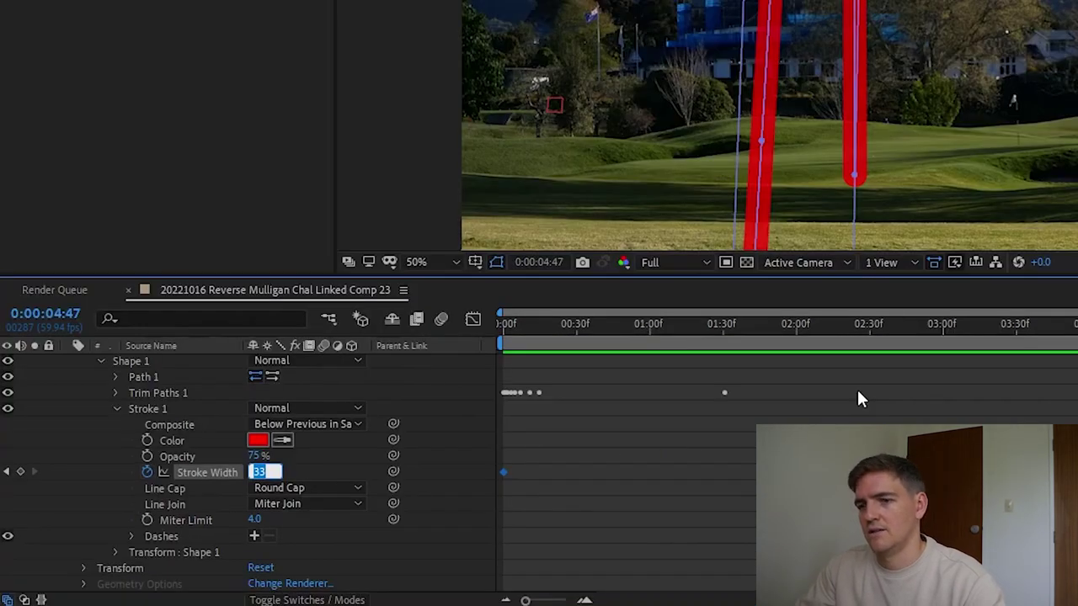
pyautogui.write('15')
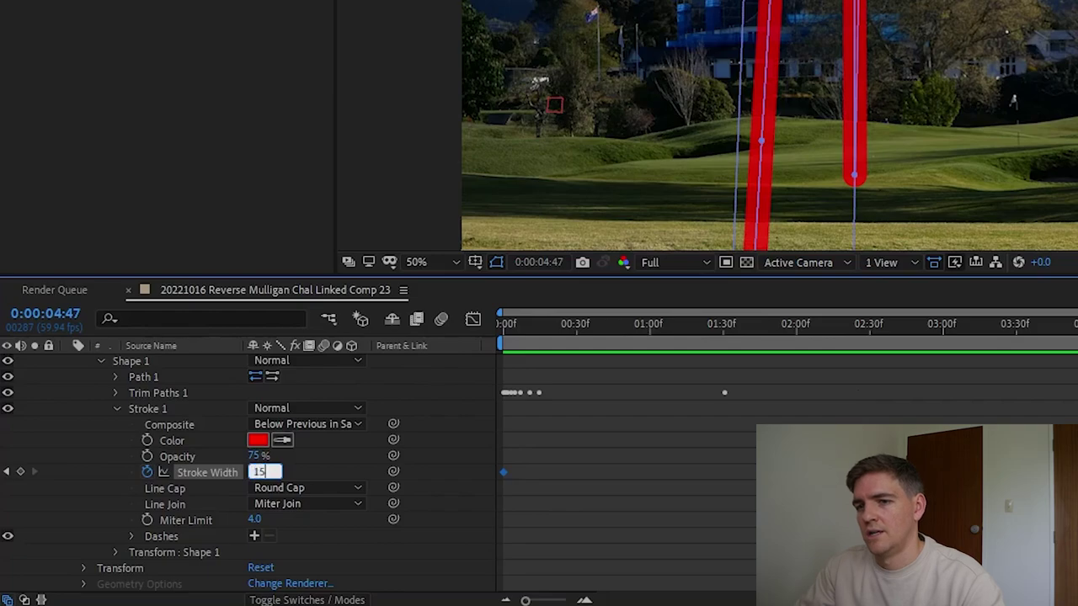
pyautogui.press('Return')
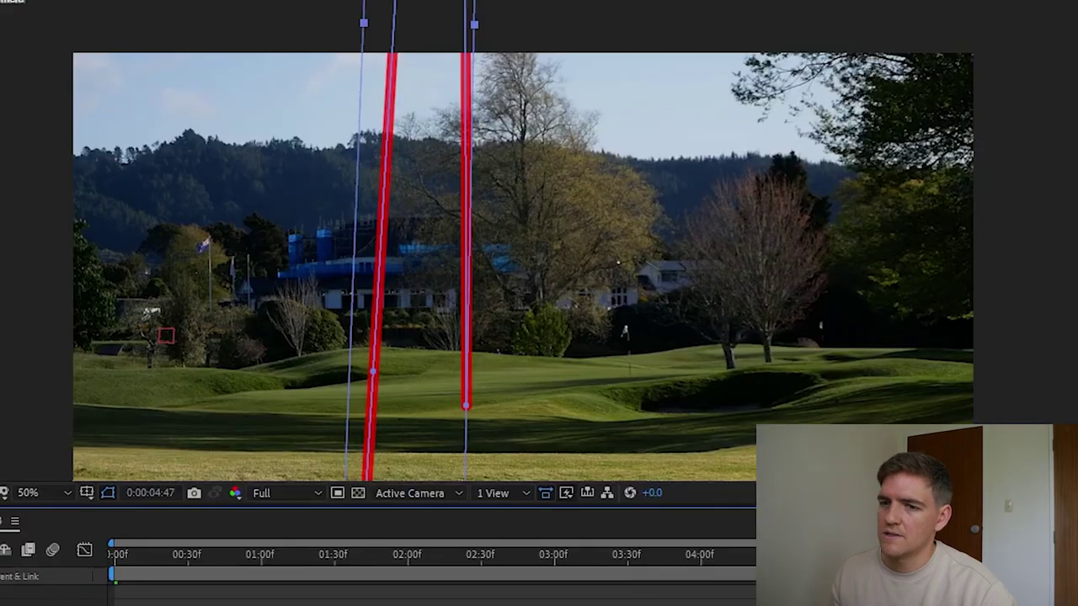
# Fade out the tracer by keyframing stroke Opacity at 75% at 0:00:05:09 and 0% at 0:00:06:49
pyautogui.moveTo(815, 557); pyautogui.dragTo(633, 575)
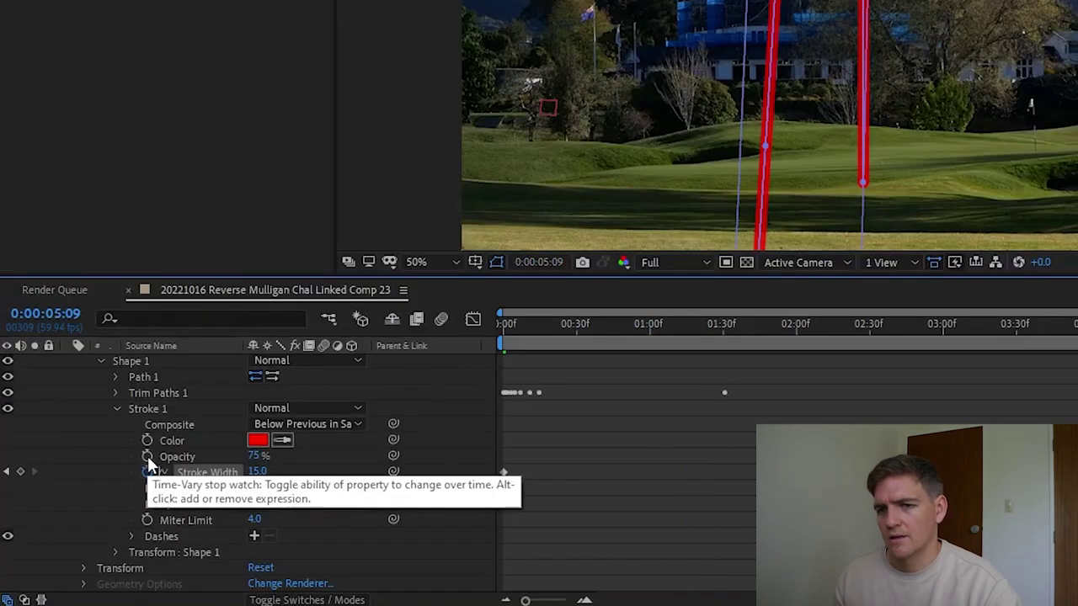
pyautogui.click(147, 455)
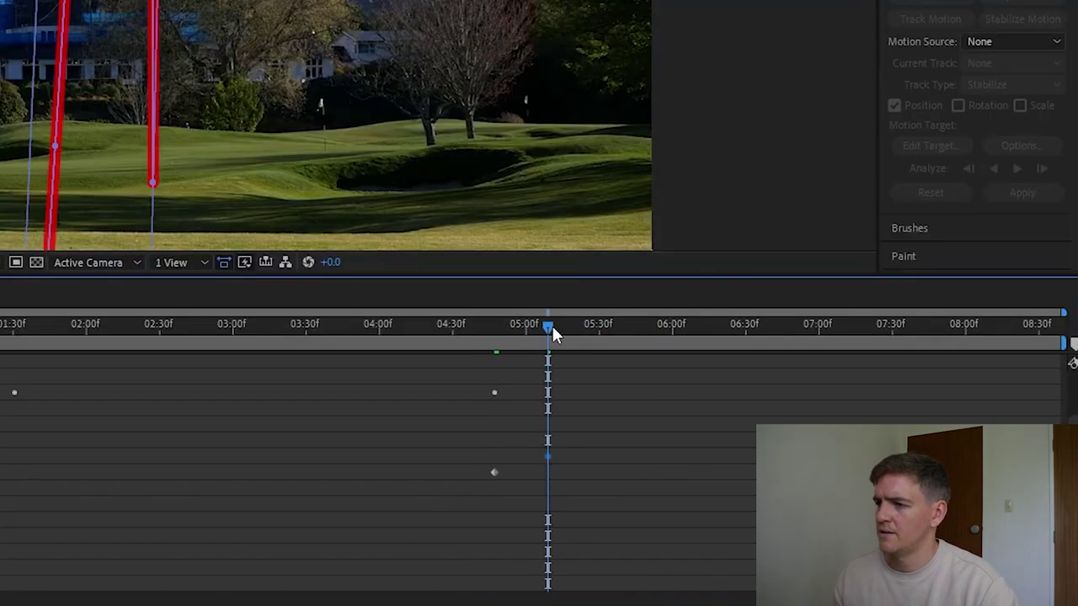
pyautogui.moveTo(552, 326); pyautogui.dragTo(794, 346)
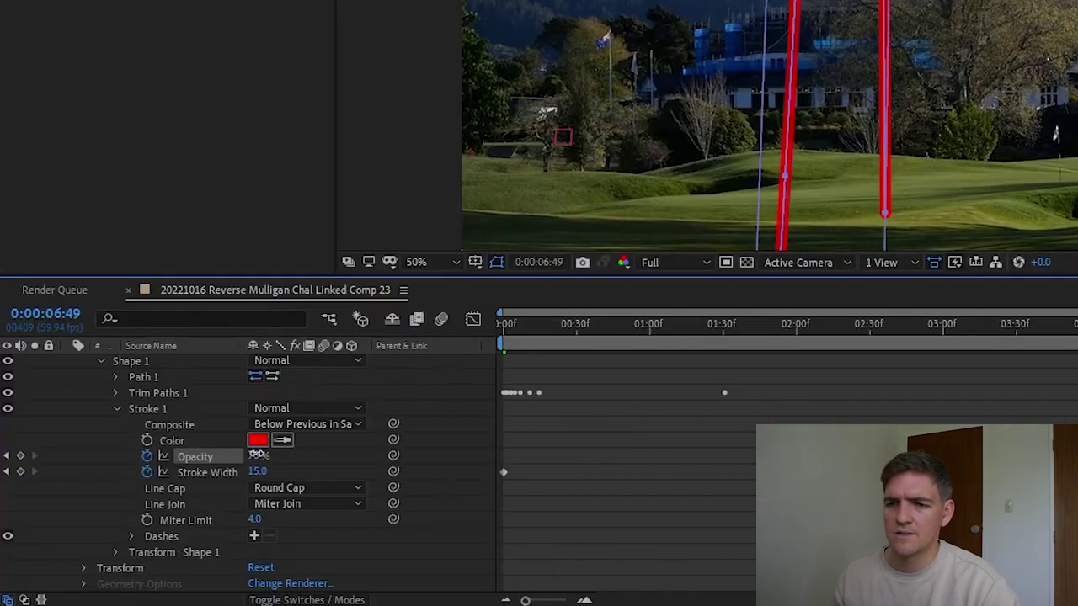
pyautogui.moveTo(257, 455); pyautogui.dragTo(1, 520)
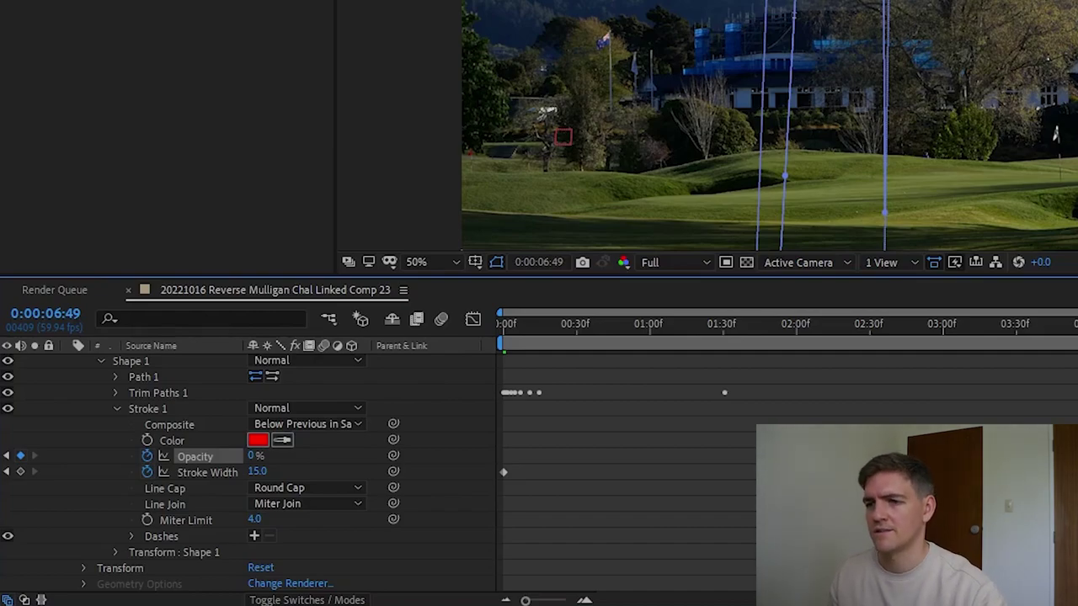
pyautogui.moveTo(337, 416); pyautogui.dragTo(291, 460)
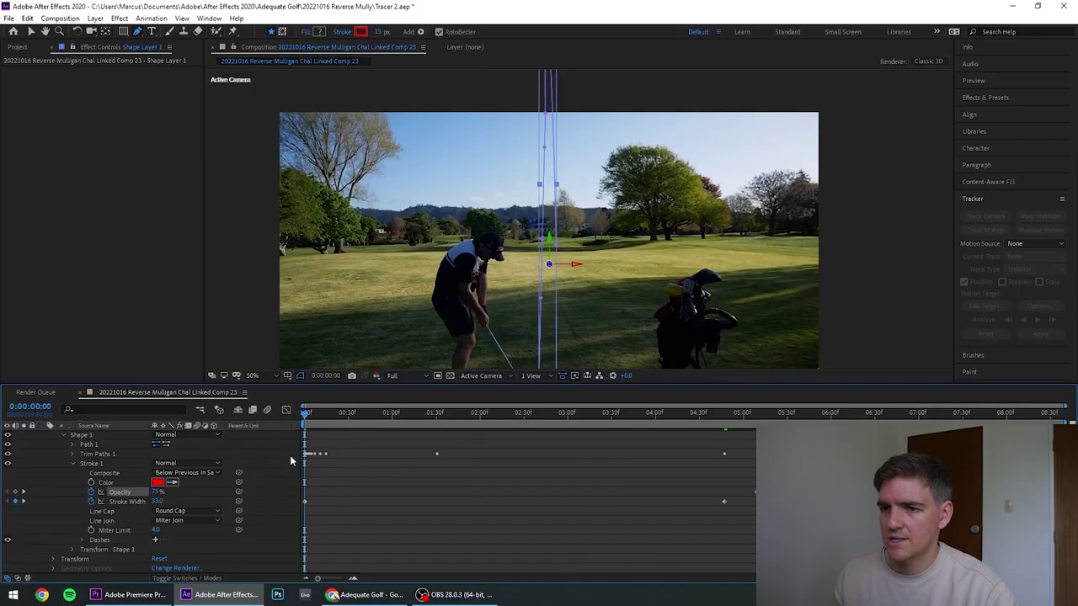
pyautogui.click(72, 463)
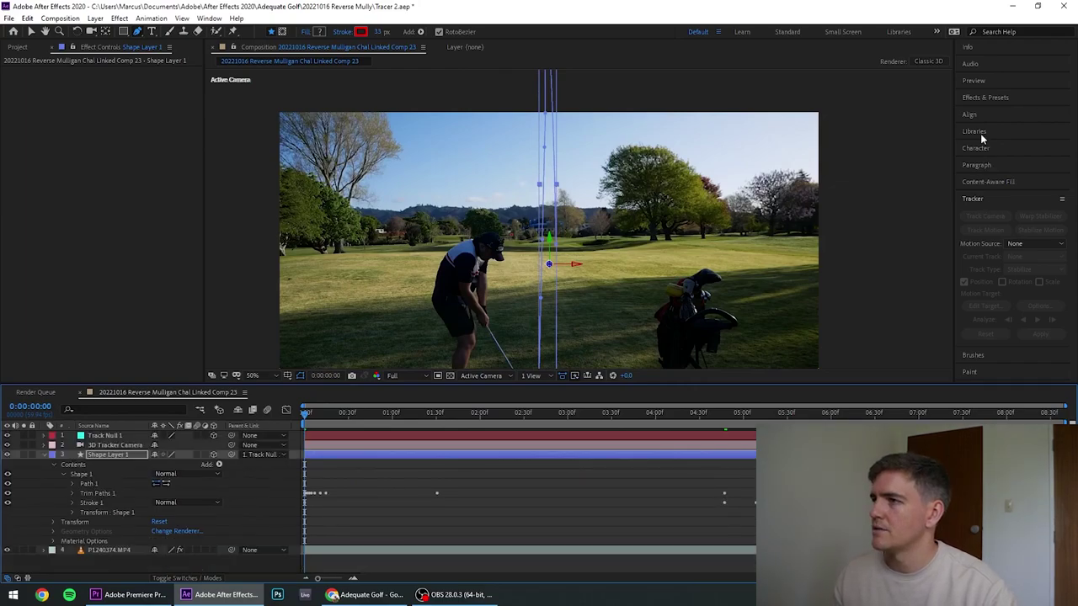
# Find the Stylize Glow effect, apply it to Shape Layer 1, and preview the glowing tracer from the start
pyautogui.click(982, 97)
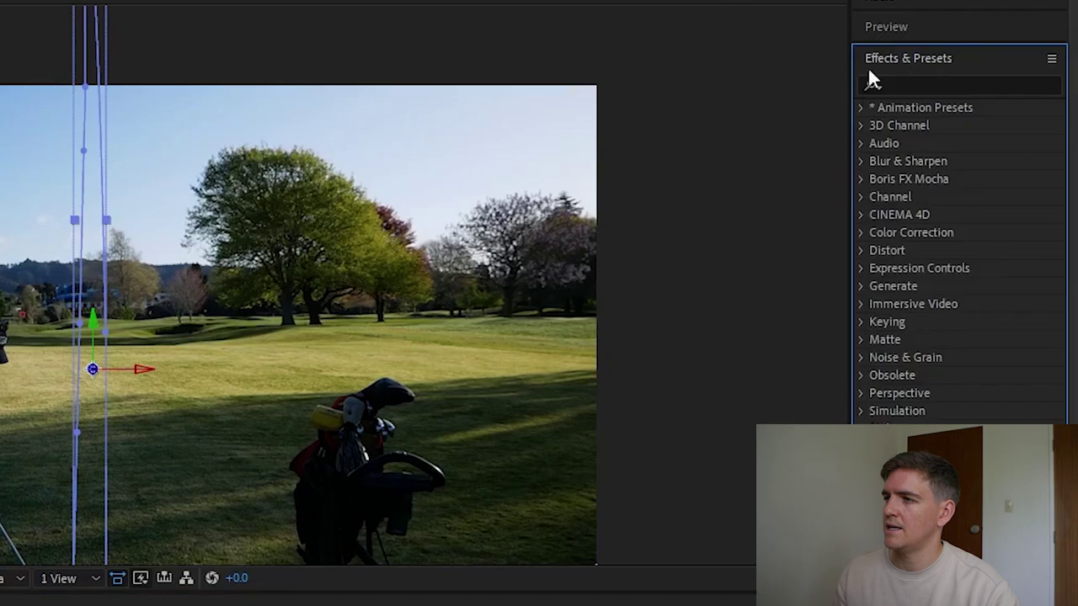
pyautogui.click(925, 85)
pyautogui.write('glow')
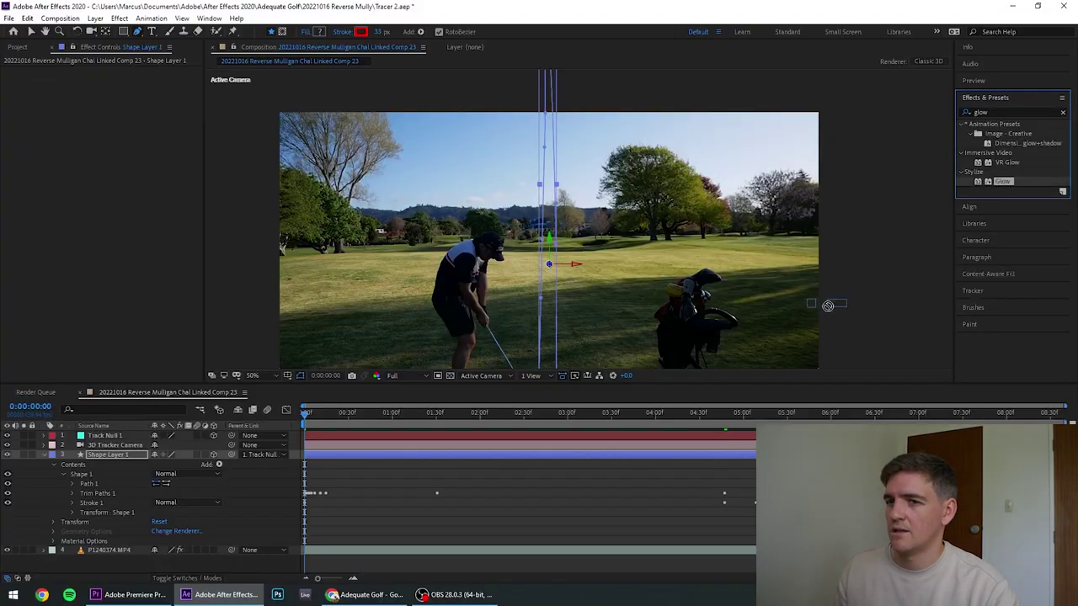
pyautogui.moveTo(827, 306); pyautogui.dragTo(148, 493)
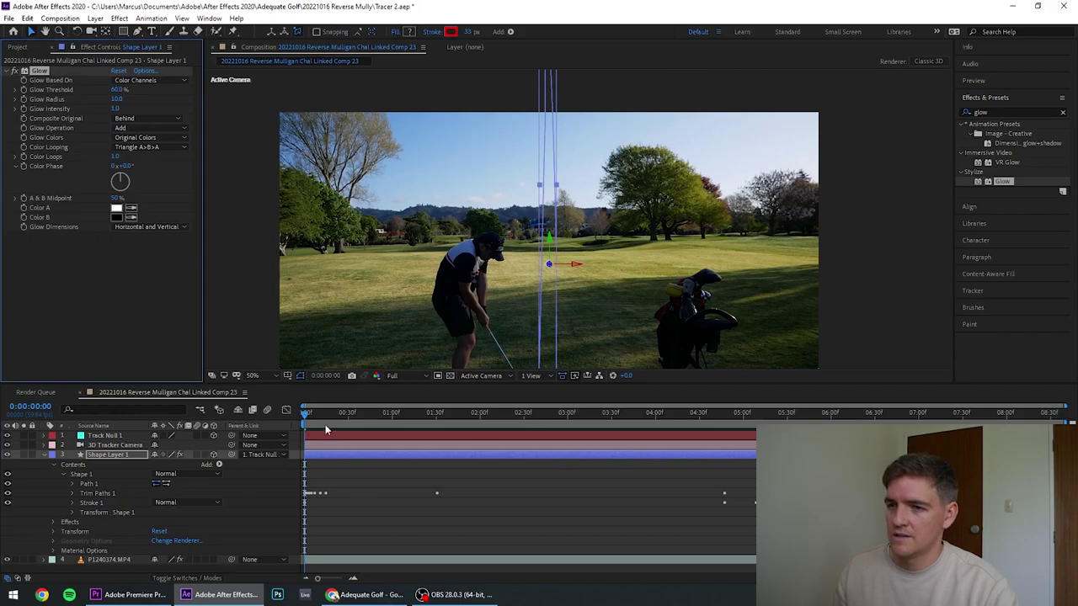
pyautogui.moveTo(327, 416); pyautogui.dragTo(273, 420)
pyautogui.moveTo(678, 306); pyautogui.dragTo(690, 258)
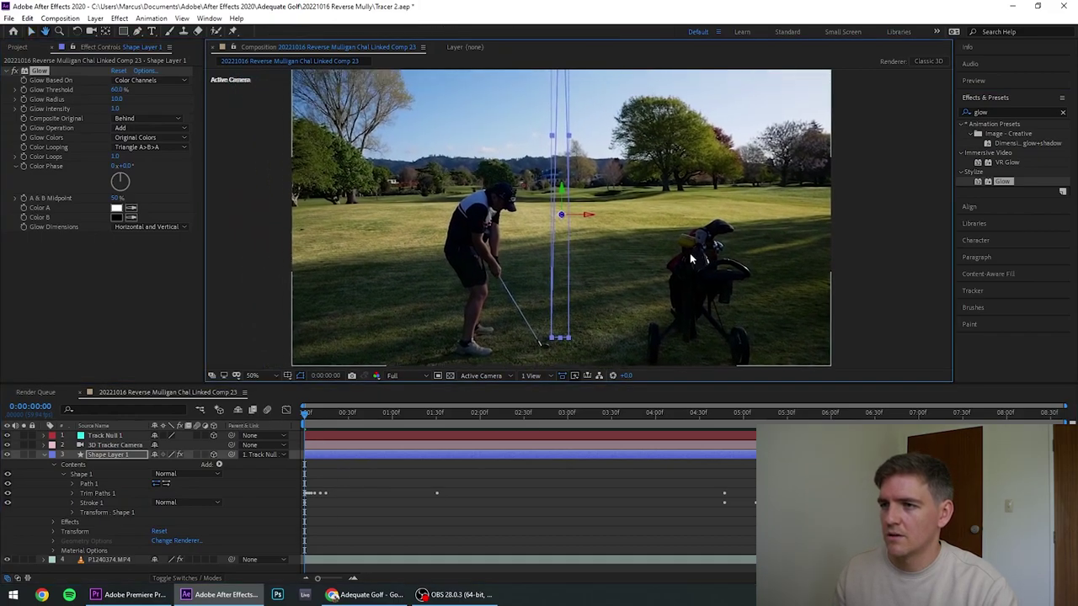
pyautogui.press('space')
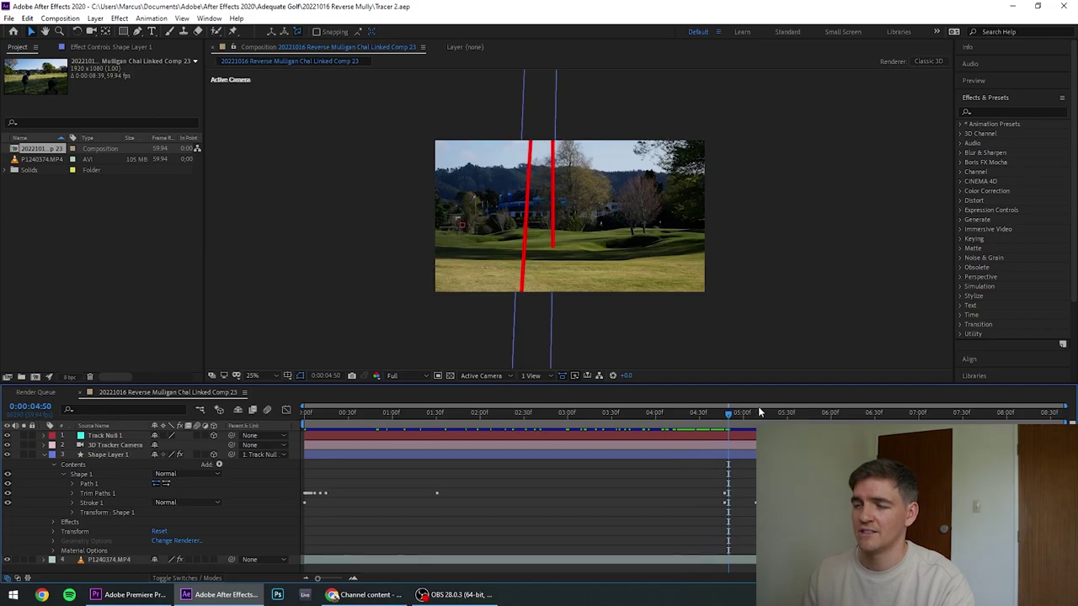
# Switch to Premiere Pro and review the linked tracer clip in the P1240388 sequence from about 00:09:52:20
pyautogui.moveTo(739, 414); pyautogui.dragTo(697, 414)
pyautogui.click(131, 594)
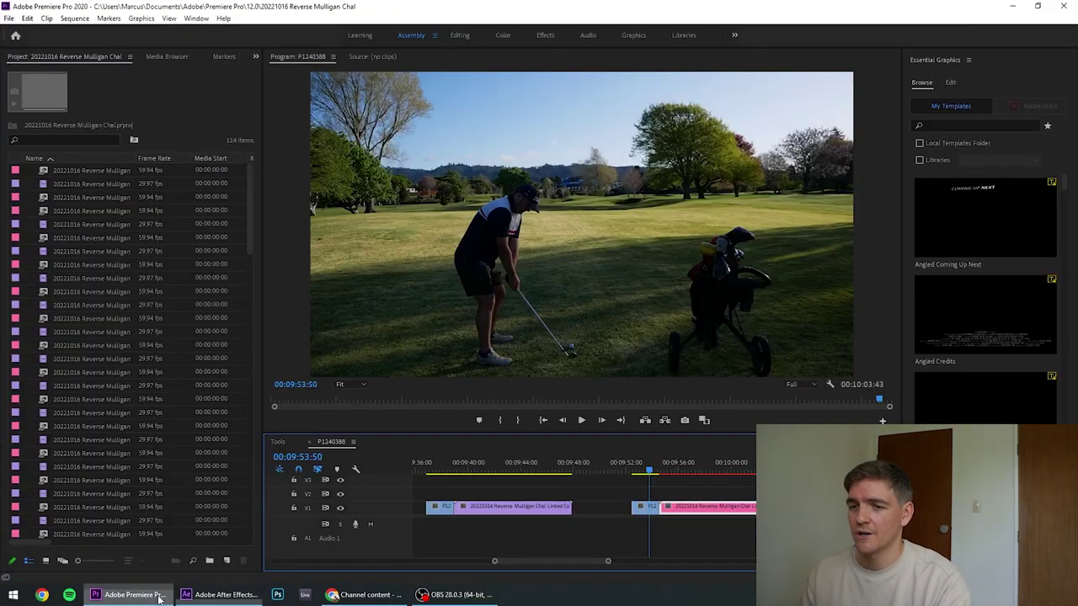
pyautogui.moveTo(658, 474); pyautogui.dragTo(632, 474)
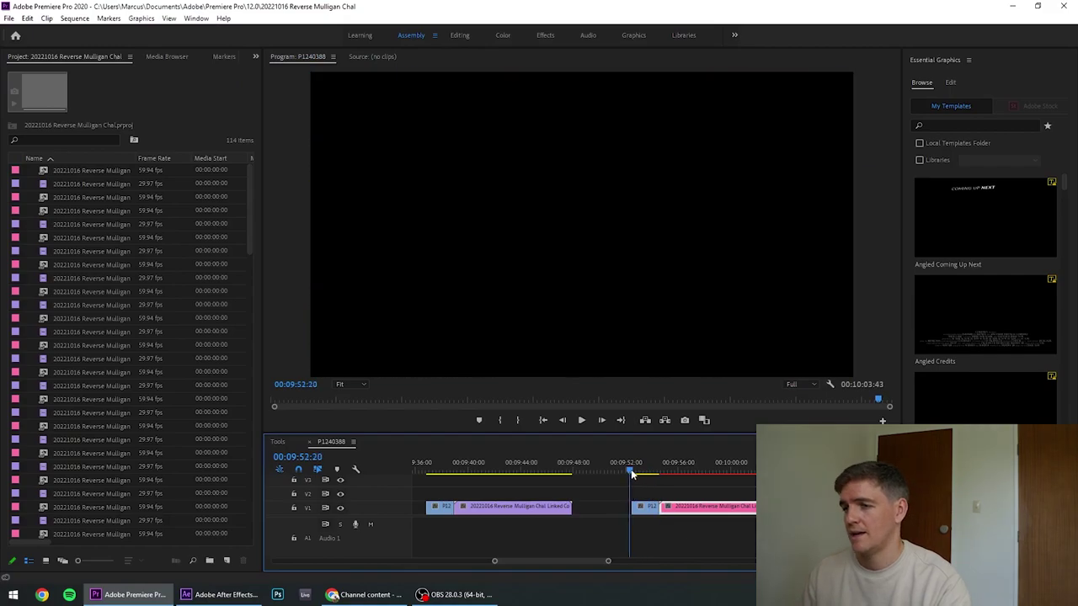
pyautogui.press('space')
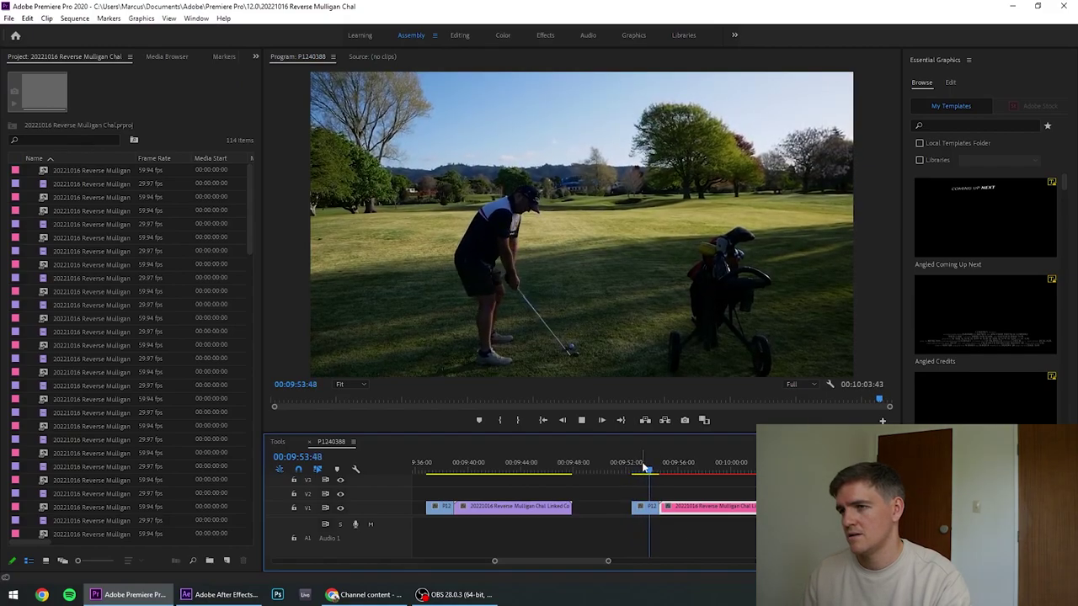
pyautogui.click(646, 469)
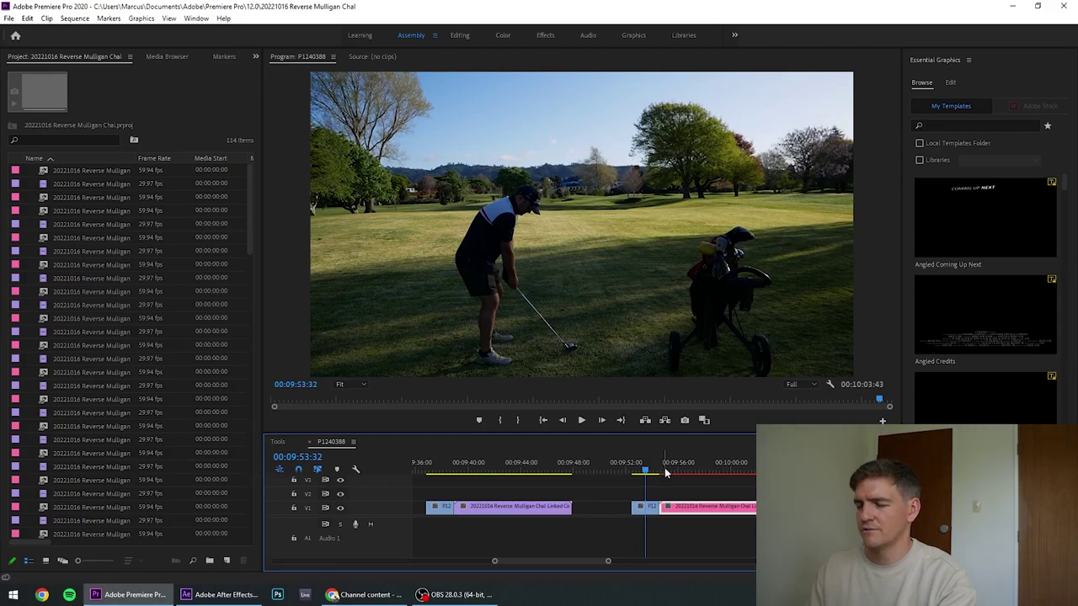
pyautogui.moveTo(670, 466); pyautogui.dragTo(683, 465)
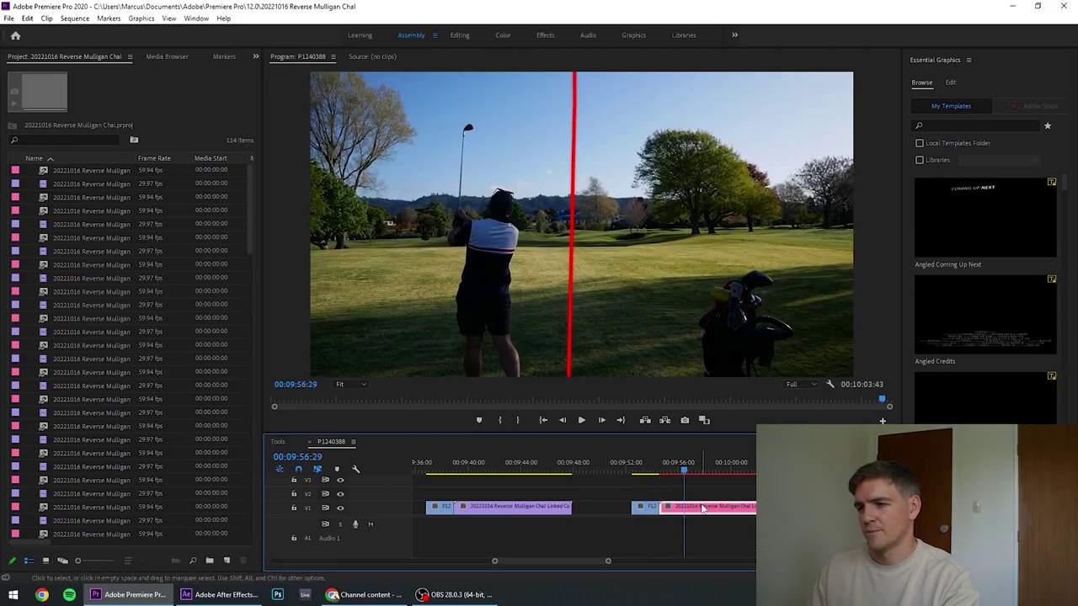
# Render and replace the linked tracer clip as DNxHR/DNxHD MXF OP1a, matching the source, next to the original media with 60-frame handles
pyautogui.rightClick(703, 510)
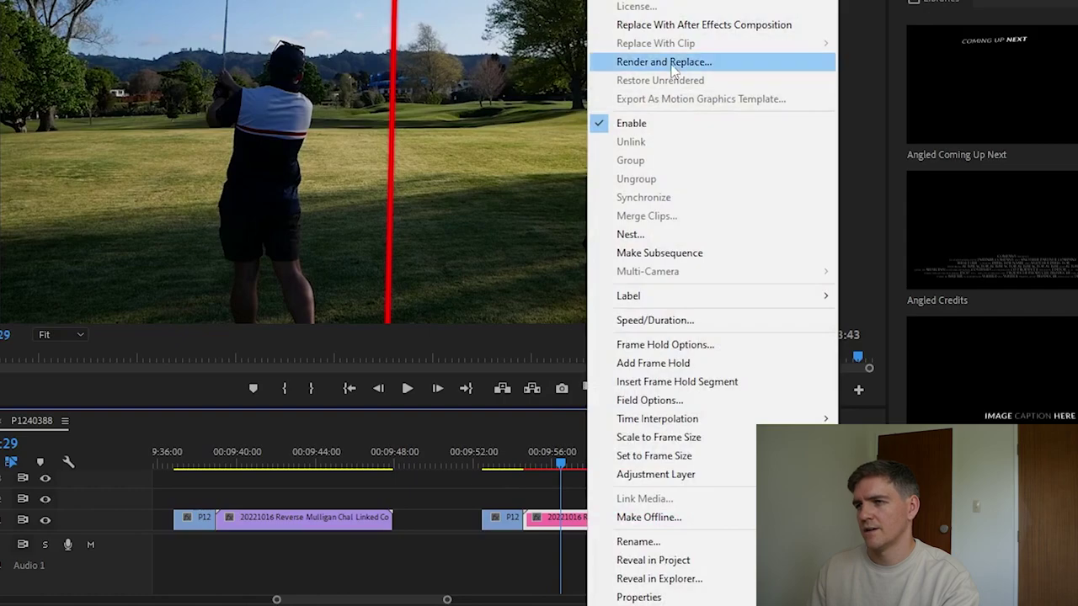
pyautogui.click(665, 62)
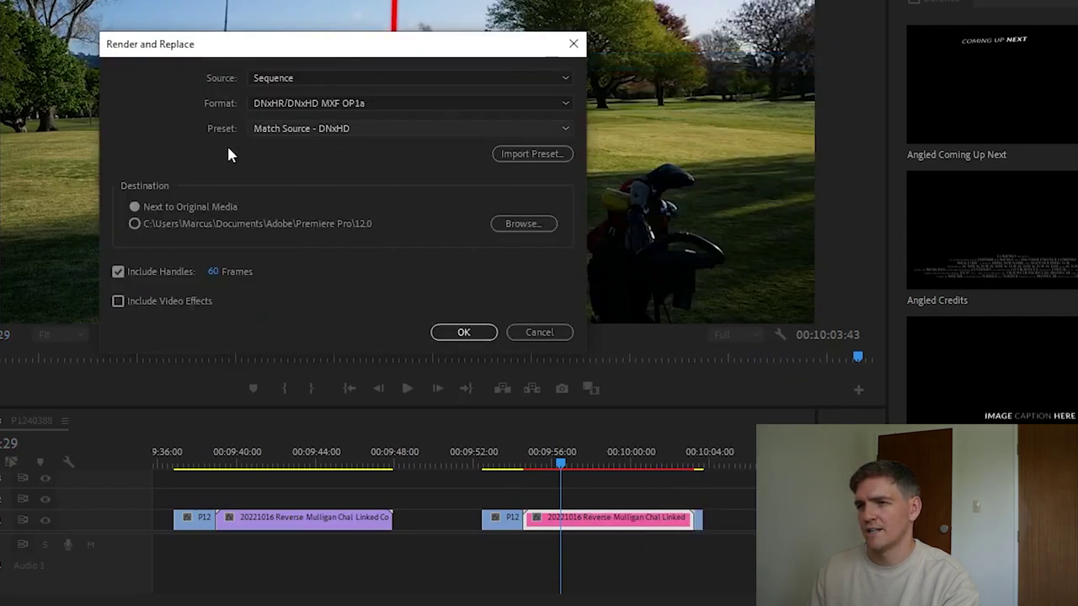
pyautogui.click(469, 335)
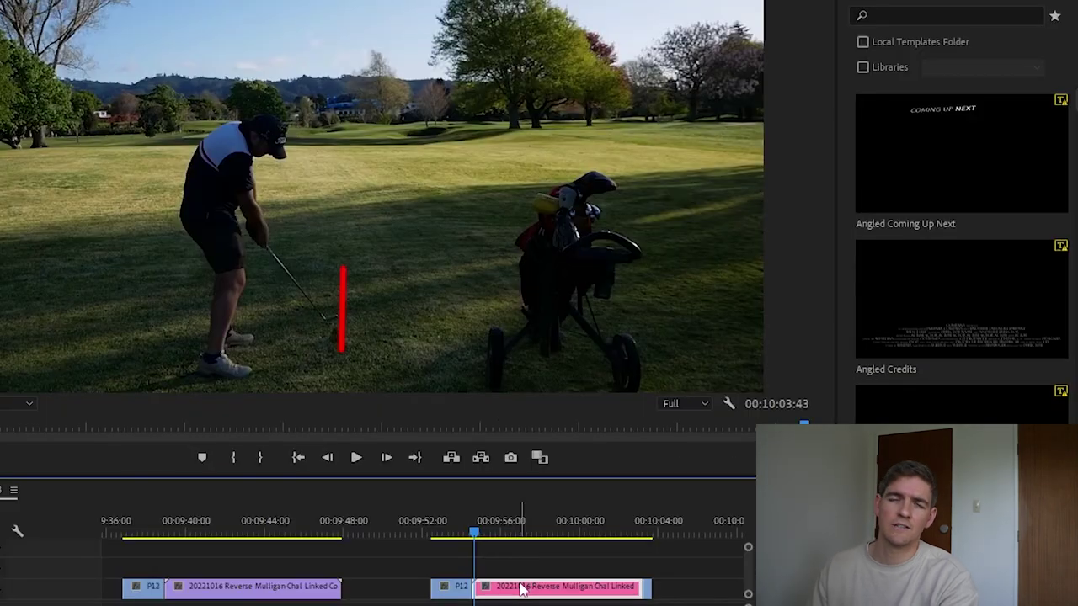
# Restore the rendered tracer clip to its unrendered linked composition and check the tracer near the clip's start
pyautogui.rightClick(689, 506)
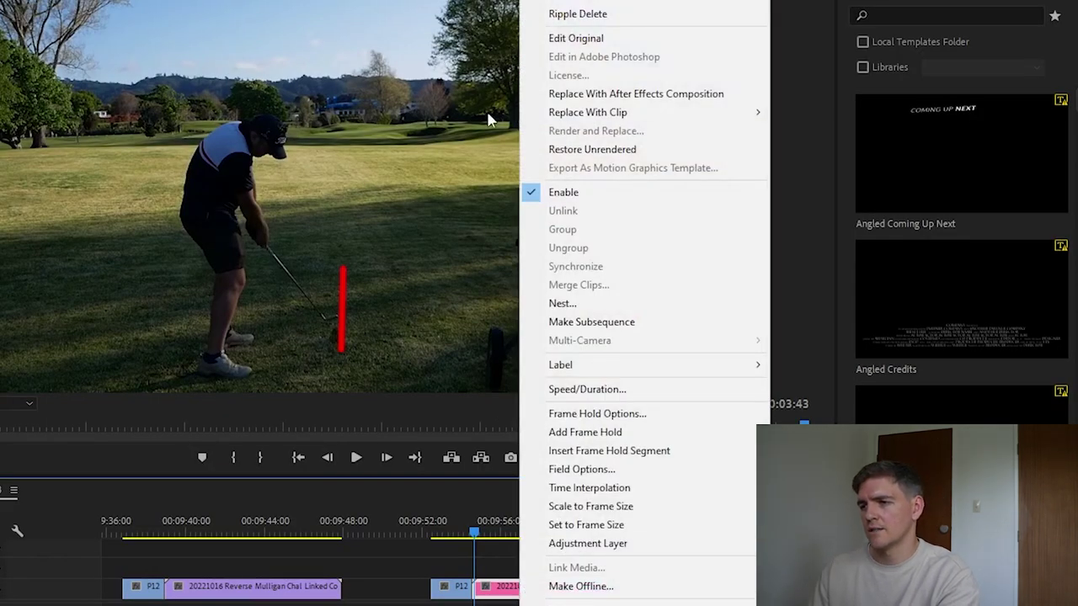
pyautogui.click(604, 152)
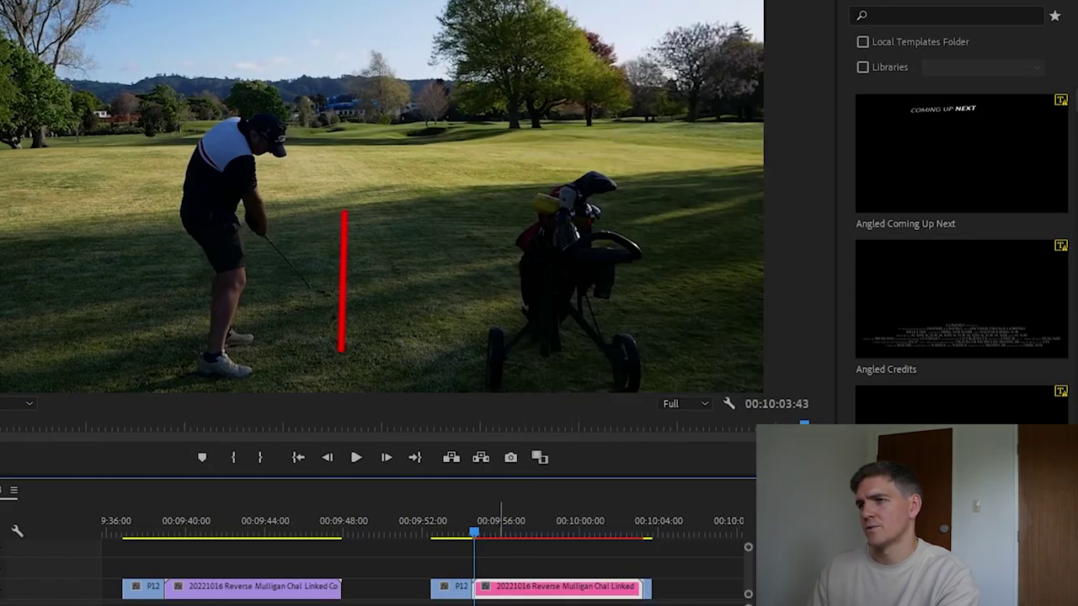
pyautogui.moveTo(479, 533); pyautogui.dragTo(479, 534)
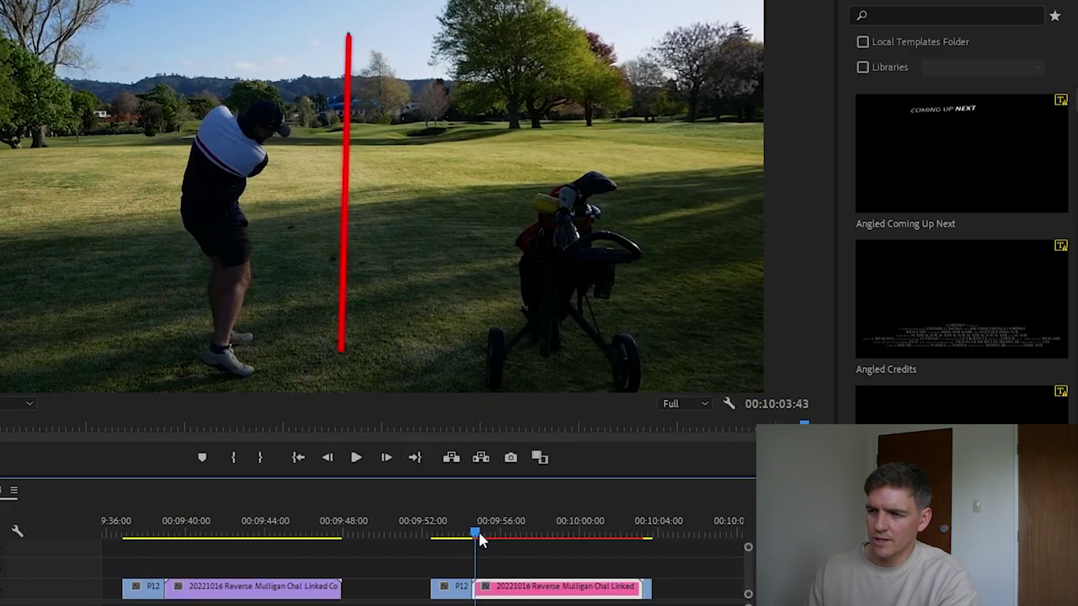
# Open the linked tracer clip's original composition for editing
pyautogui.rightClick(506, 593)
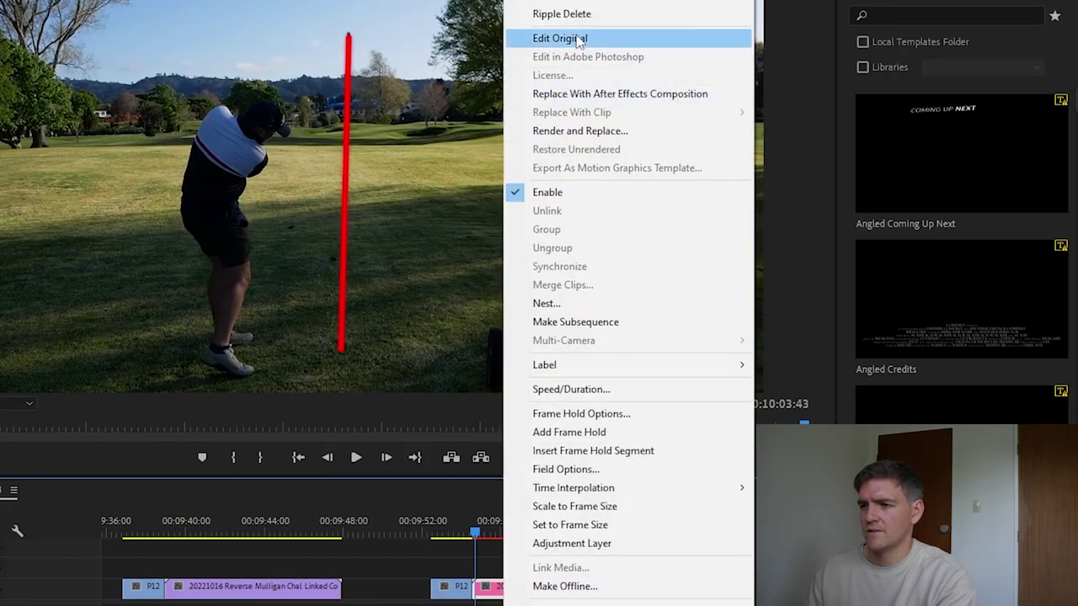